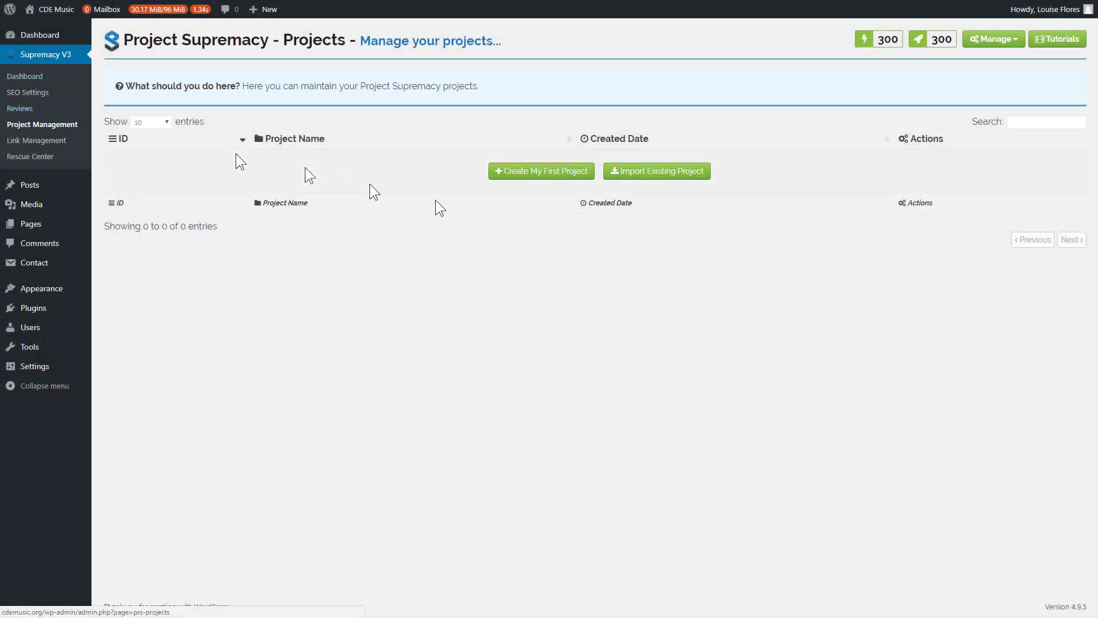
# - Create the first project with the name cdemusic.org
pyautogui.click(549, 172)
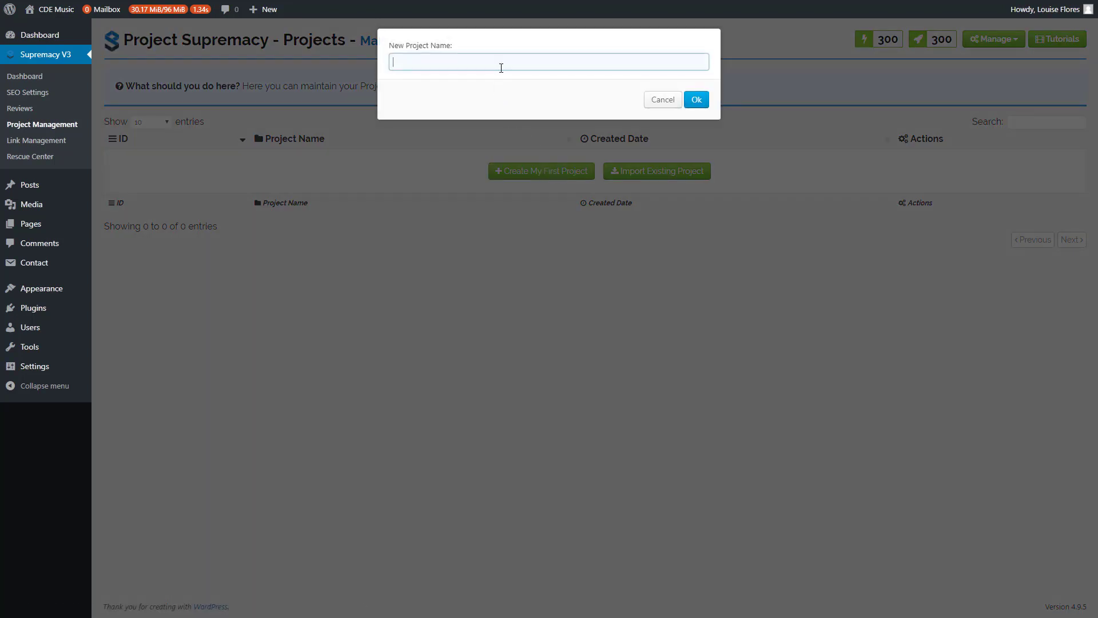
pyautogui.write('cdemusic.org')
pyautogui.click(696, 101)
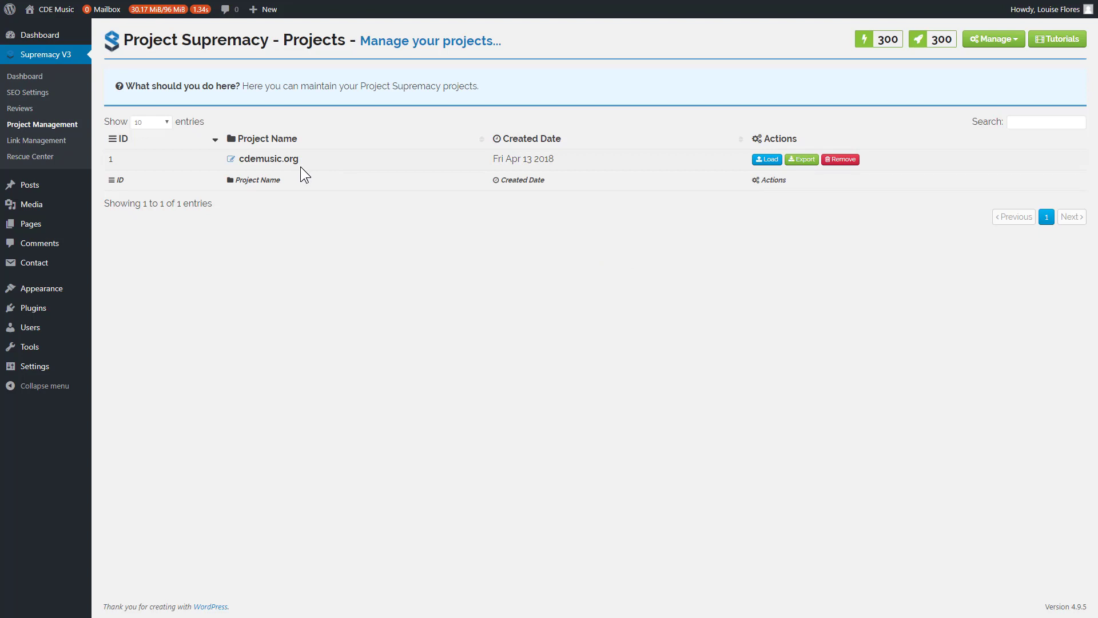
# - Create a second project named KW Research
pyautogui.click(996, 40)
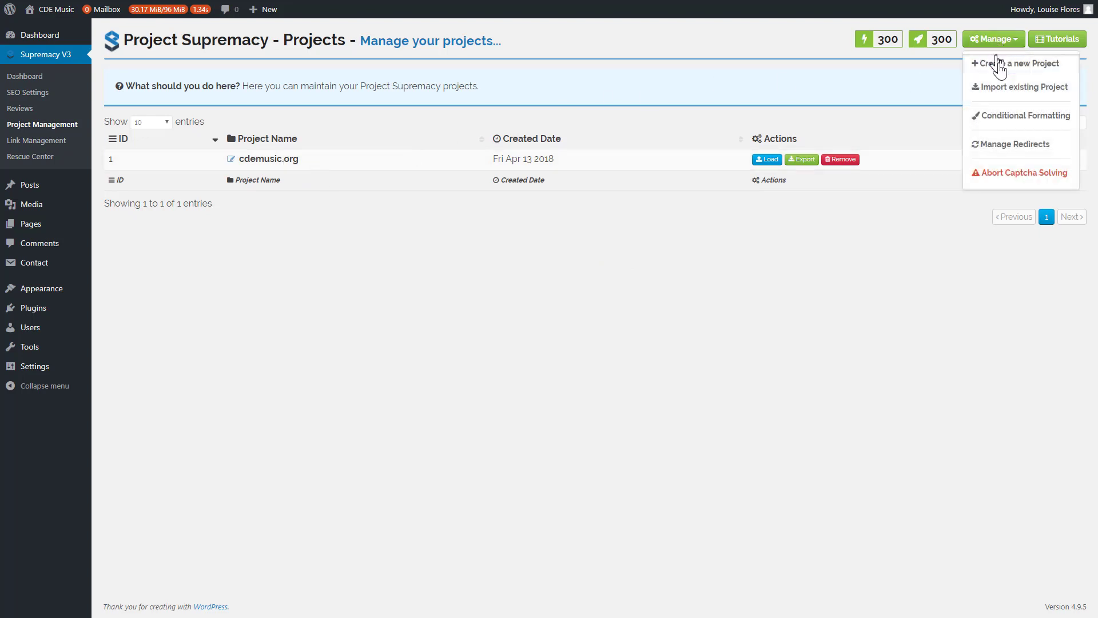
pyautogui.click(998, 68)
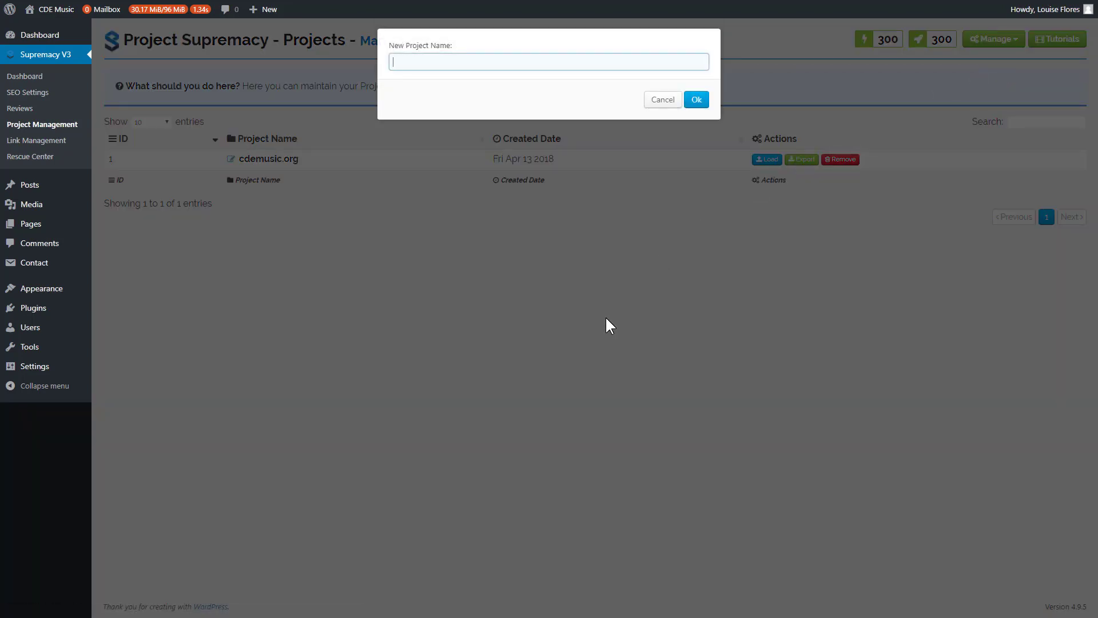
pyautogui.write('KW Research')
pyautogui.click(696, 100)
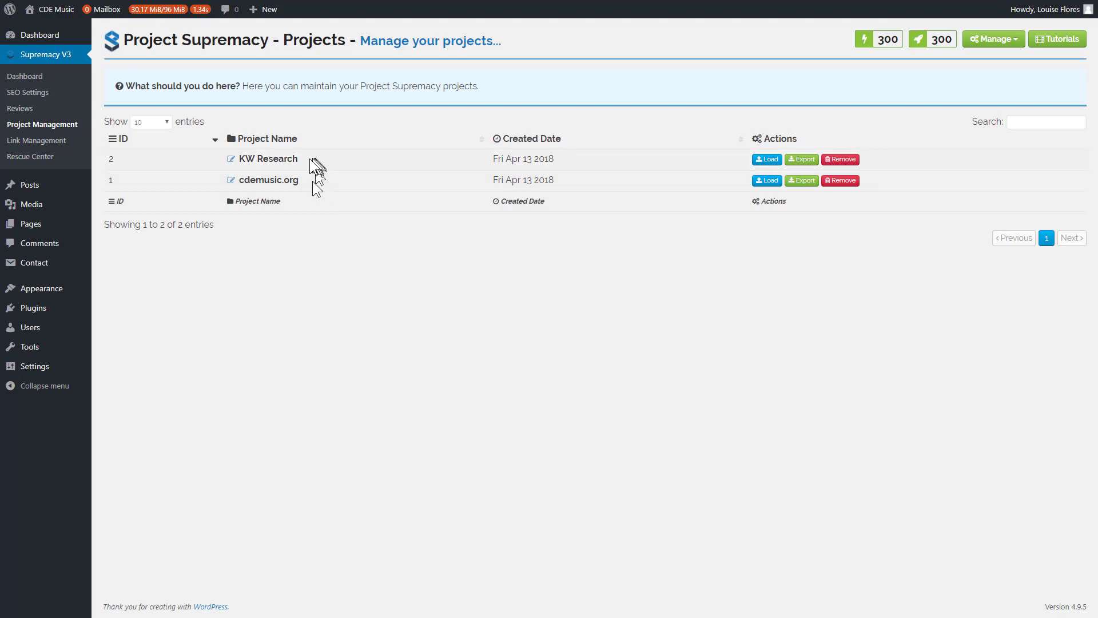
pyautogui.moveTo(299, 159); pyautogui.dragTo(240, 159)
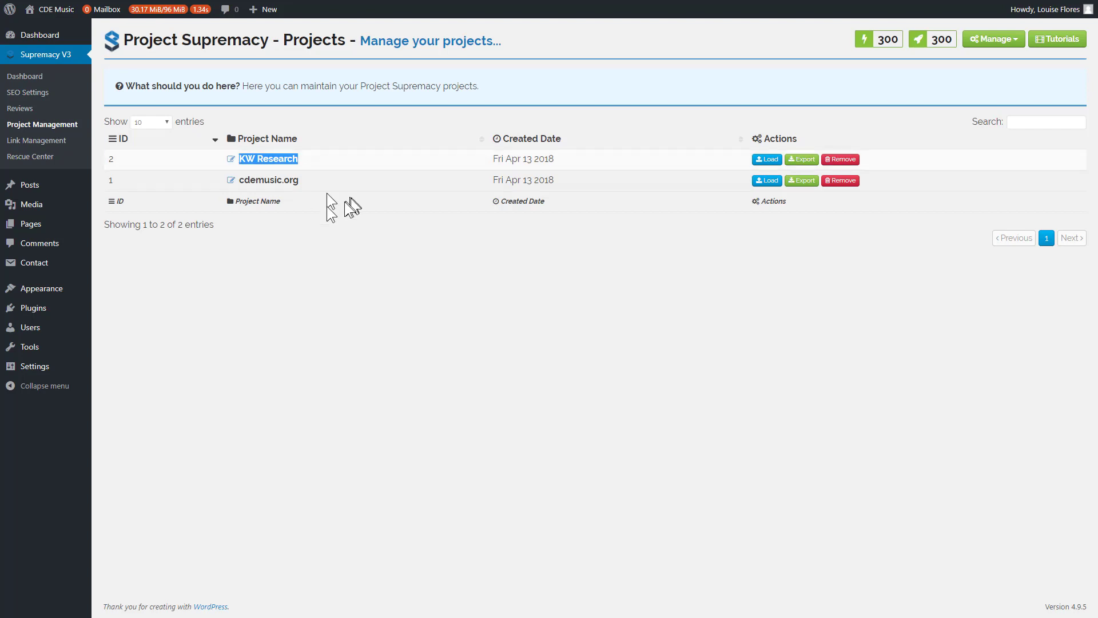
pyautogui.click(321, 157)
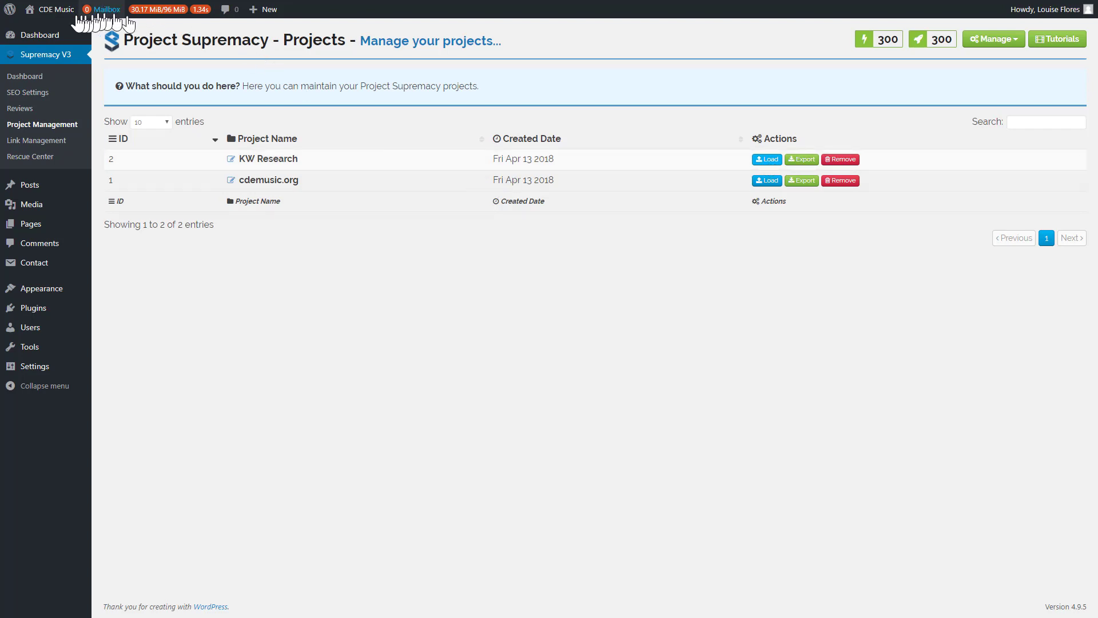
pyautogui.moveTo(55, 14)
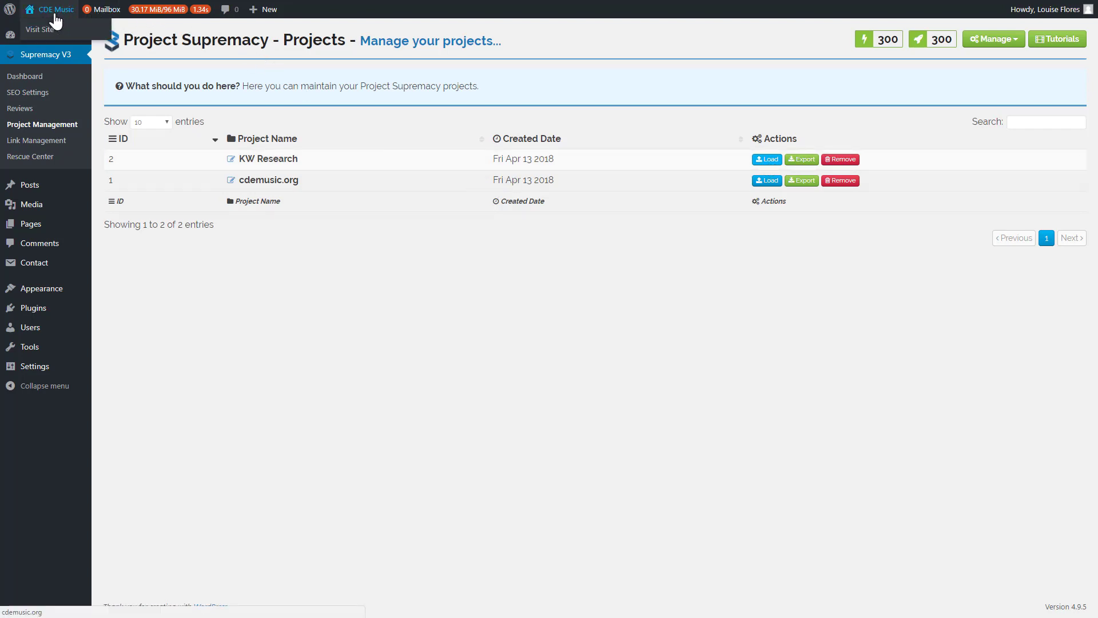
# - Load the KW Research project and set up automatic group generation with the seed keyword "digital music sales"
pyautogui.click(475, 171)
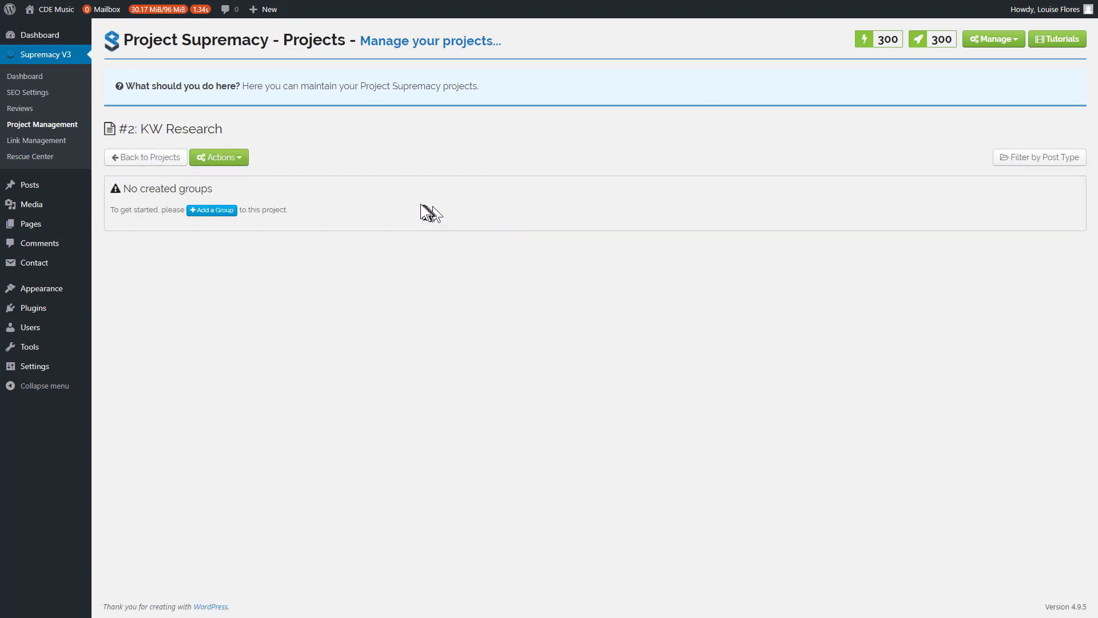
pyautogui.click(220, 159)
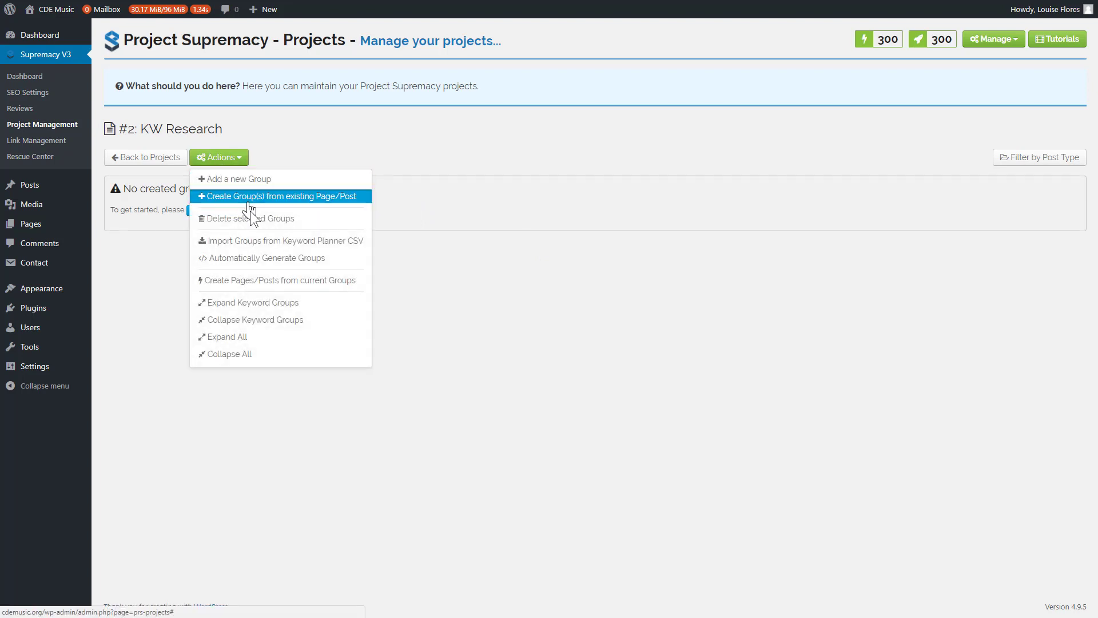
pyautogui.click(252, 261)
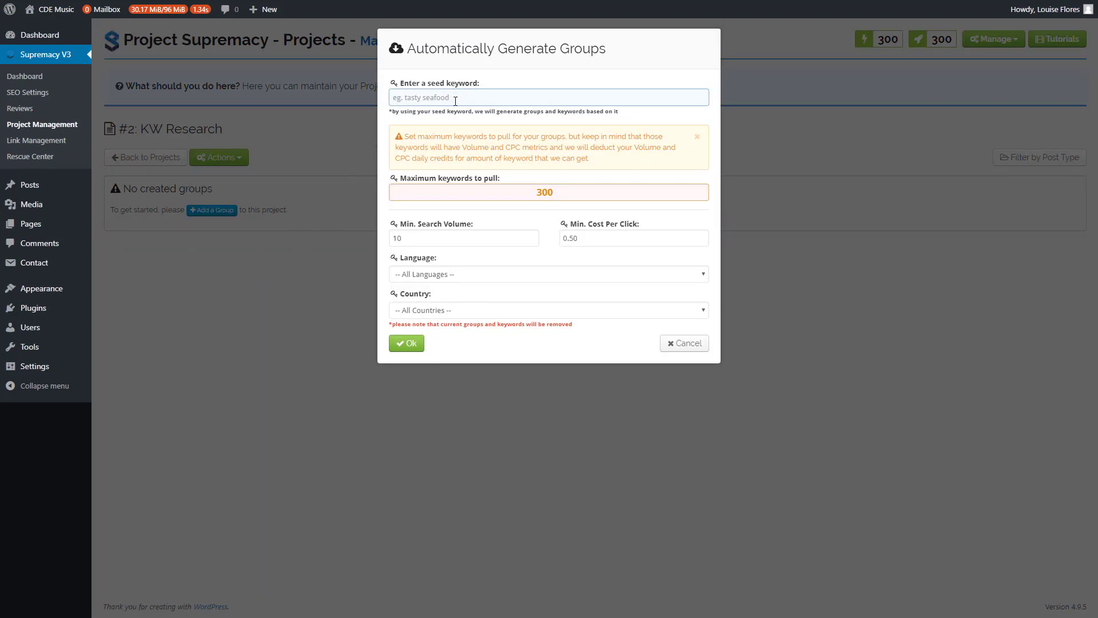
pyautogui.write('digital music sales')
pyautogui.moveTo(534, 101); pyautogui.dragTo(320, 103)
# - Set the minimum search volume to 500 and the minimum cost per click to 1, and generate the keyword groups
pyautogui.moveTo(416, 240); pyautogui.dragTo(361, 241)
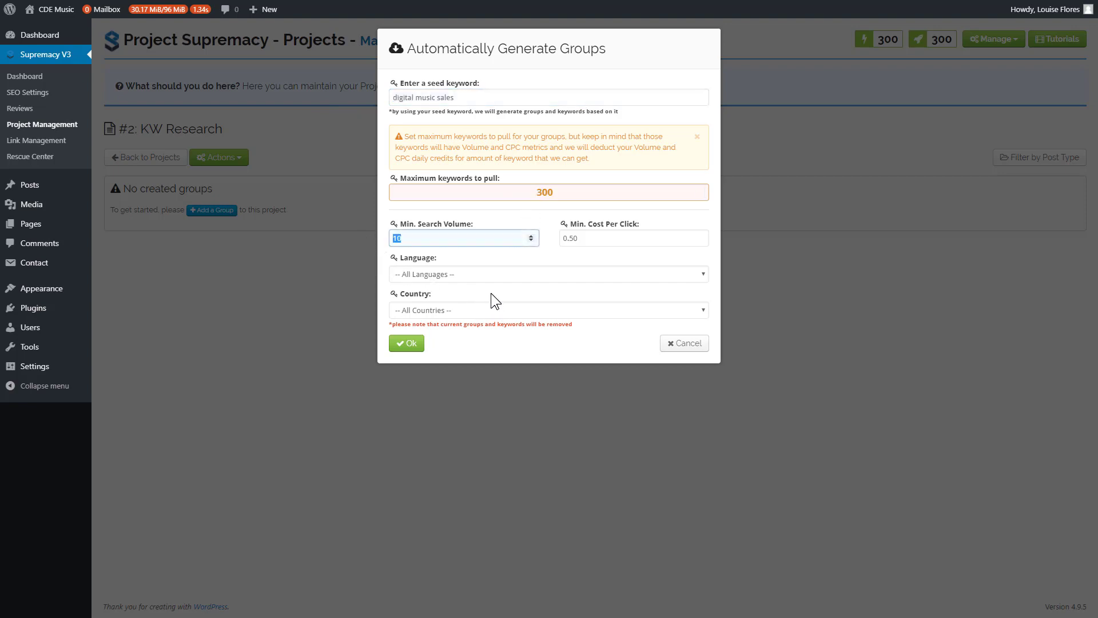
pyautogui.write('500')
pyautogui.moveTo(583, 243); pyautogui.dragTo(537, 232)
pyautogui.write('1')
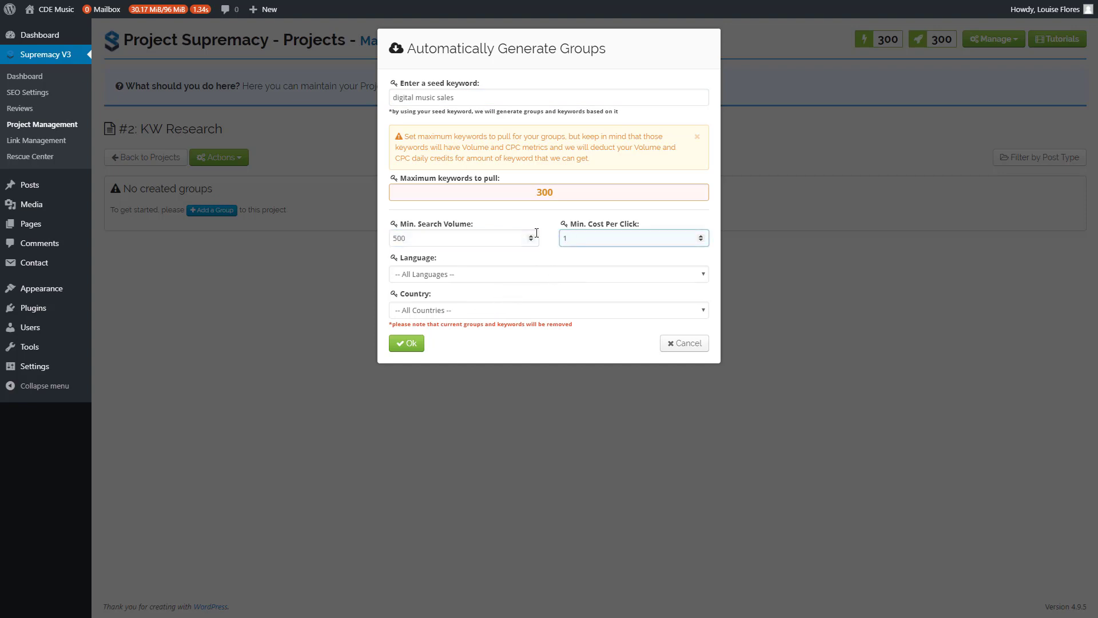
pyautogui.click(407, 348)
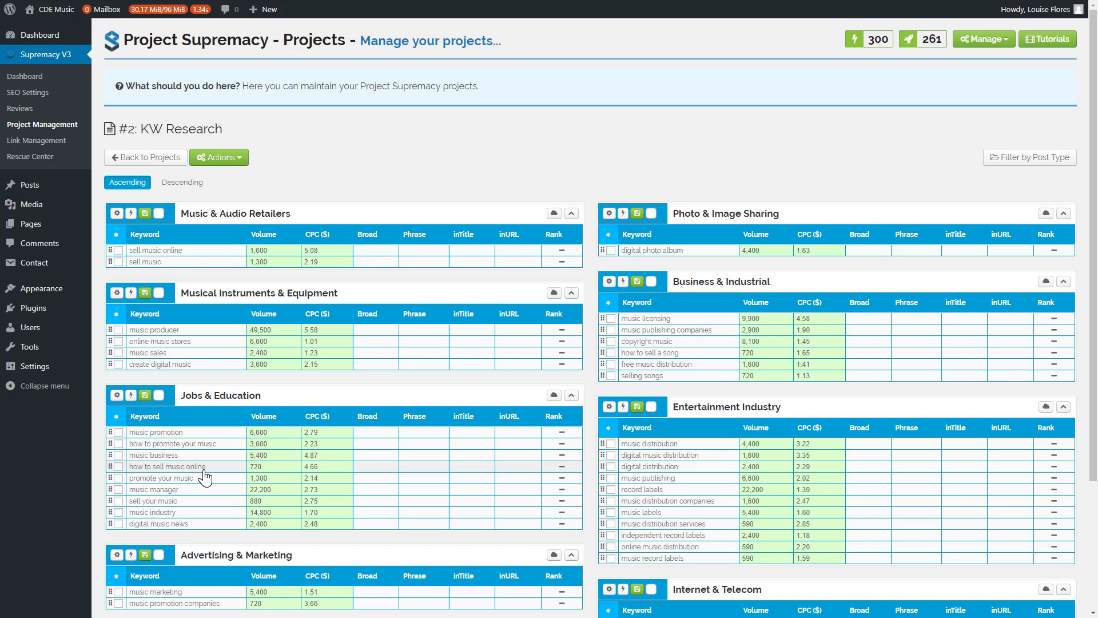
# - Show the word cloud of the Jobs & Education group and highlight the keywords containing "music", followed by those containing "sell"
pyautogui.click(555, 398)
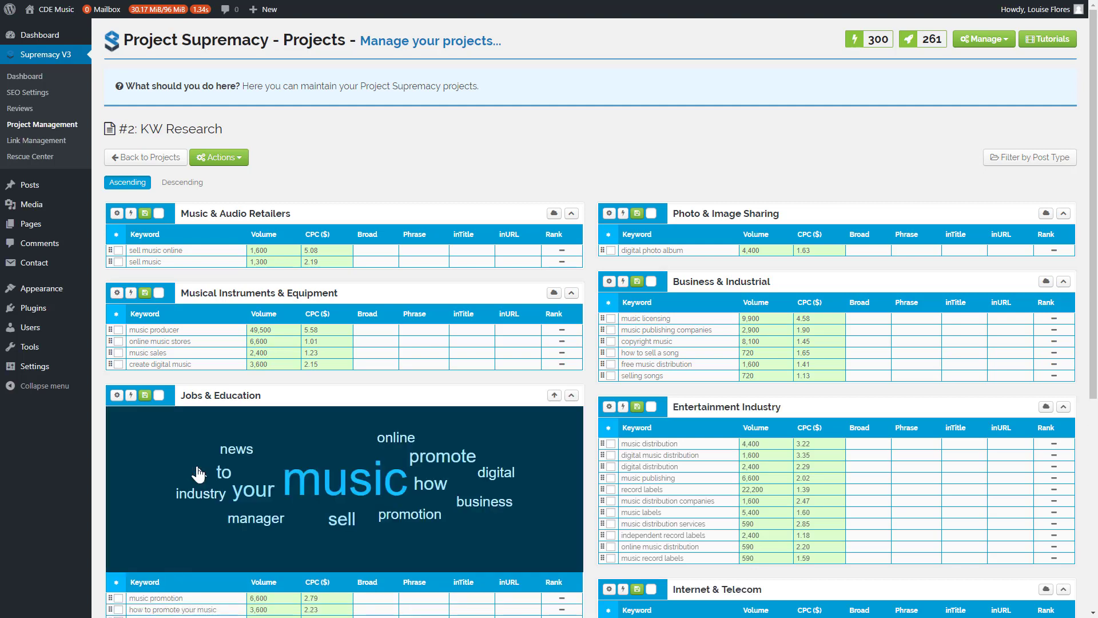
pyautogui.scroll(-2, 205, 472)
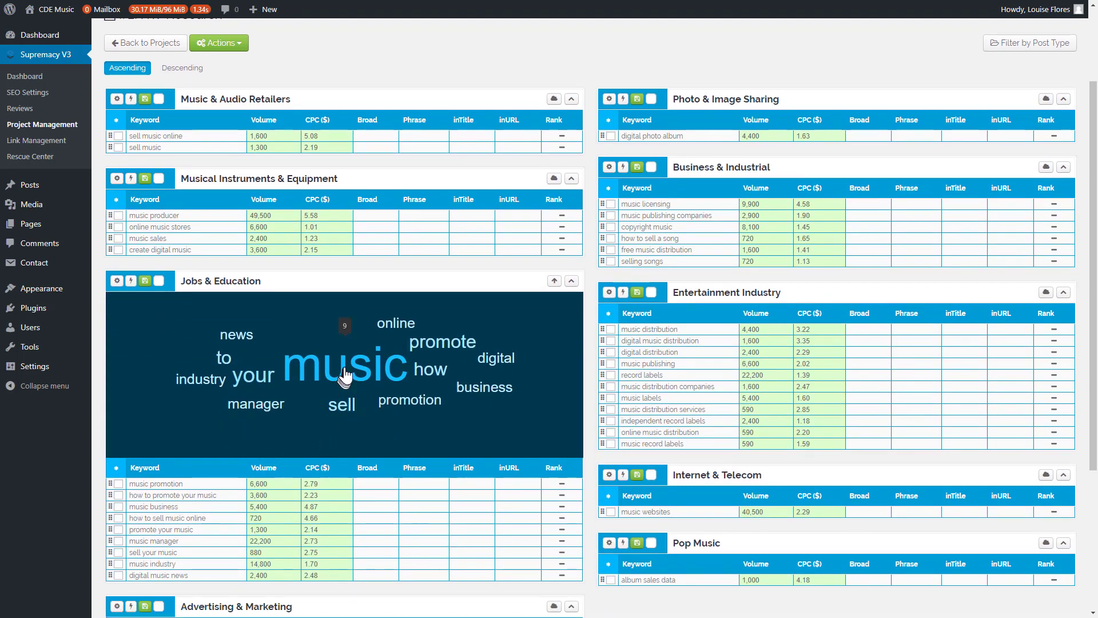
pyautogui.click(345, 378)
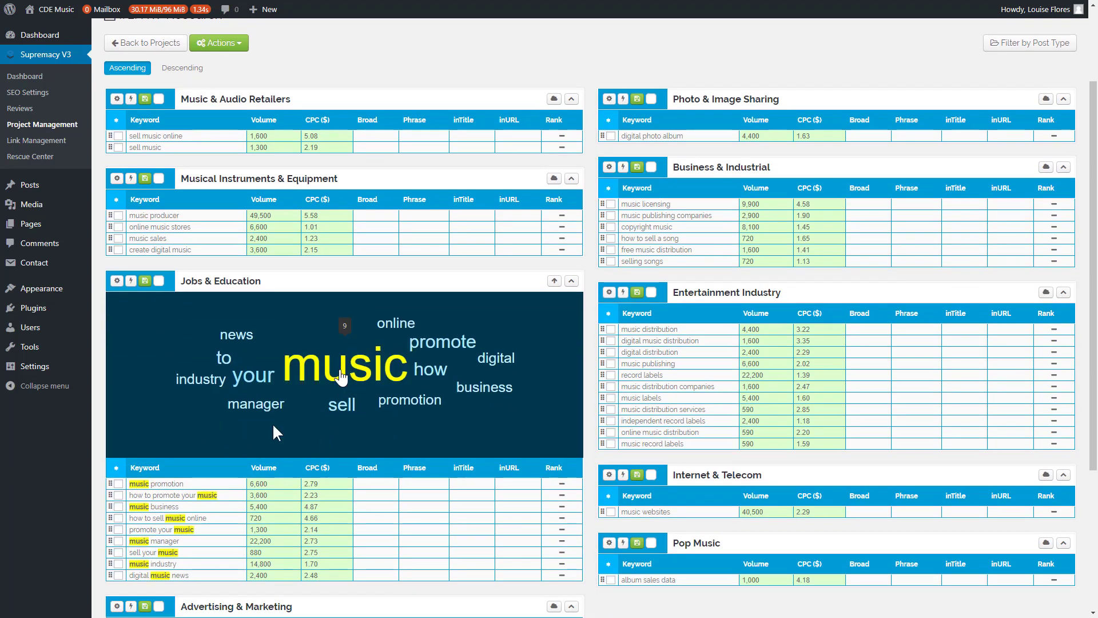
pyautogui.moveTo(389, 344)
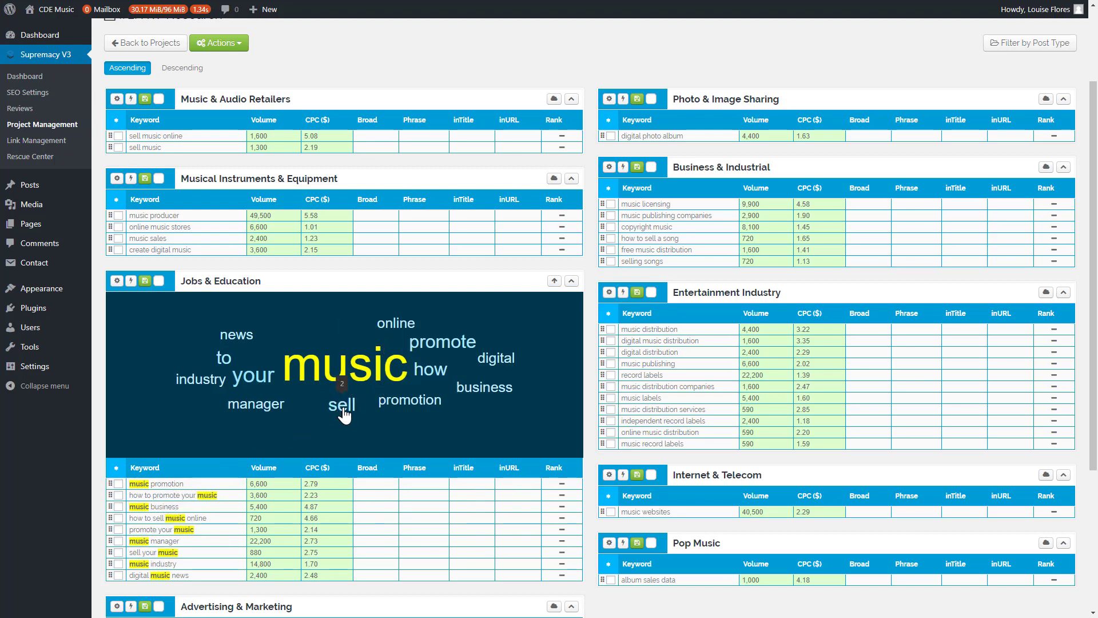
pyautogui.click(343, 405)
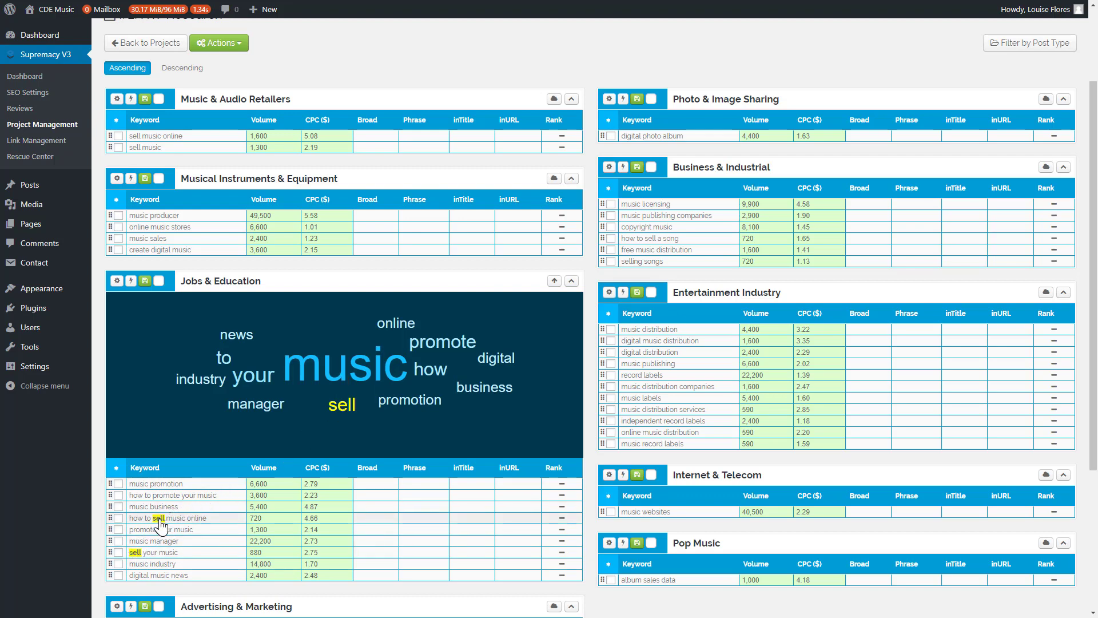
# - Add a new keyword group named SELL MUSIC ONLINE to the project and locate it among the groups
pyautogui.click(226, 54)
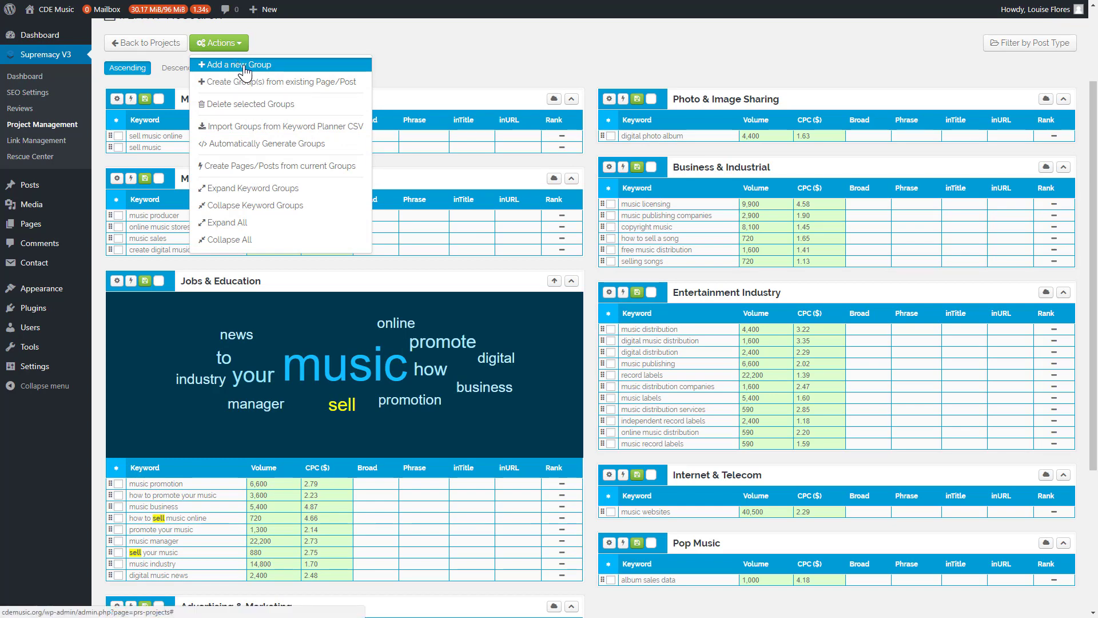
pyautogui.click(244, 65)
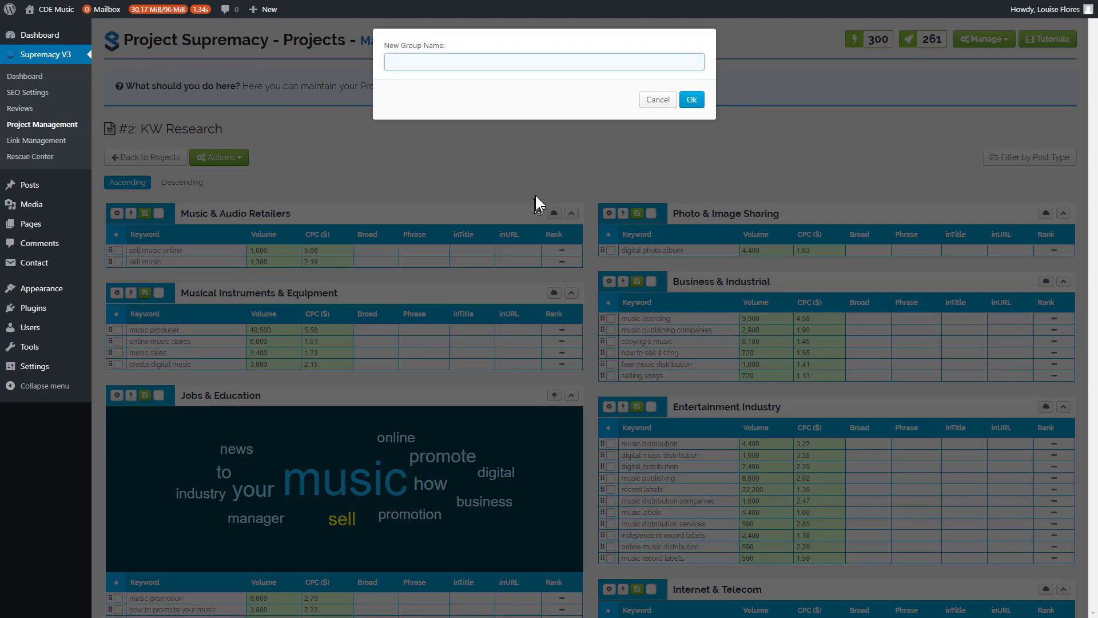
pyautogui.write('SELL MUSIC ONLINE')
pyautogui.click(691, 100)
pyautogui.scroll(-5, 589, 292)
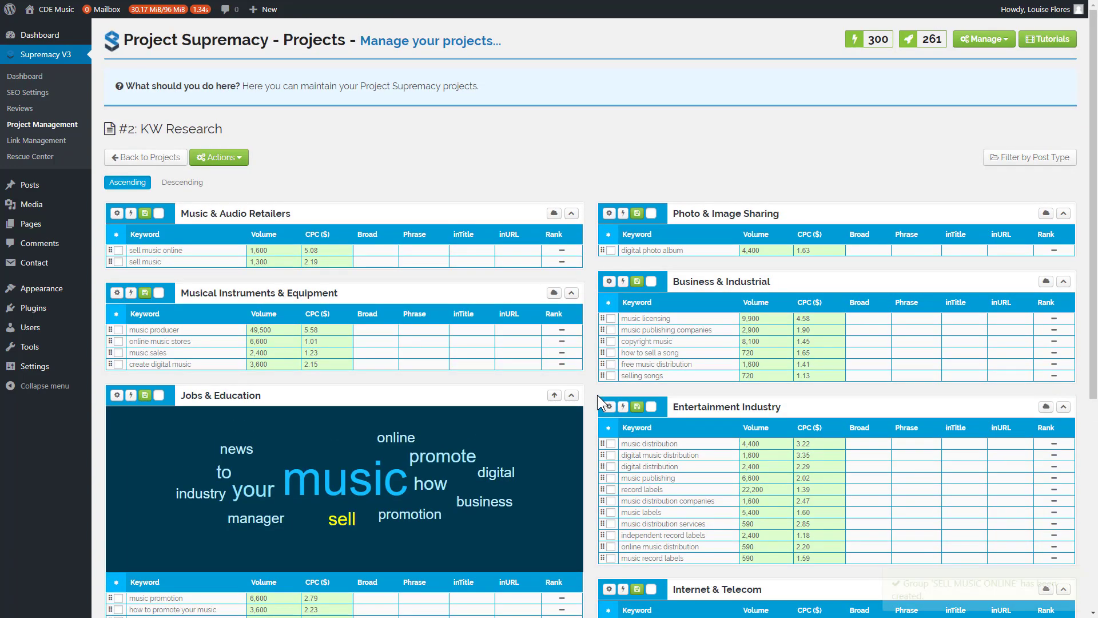
pyautogui.scroll(-6, 597, 394)
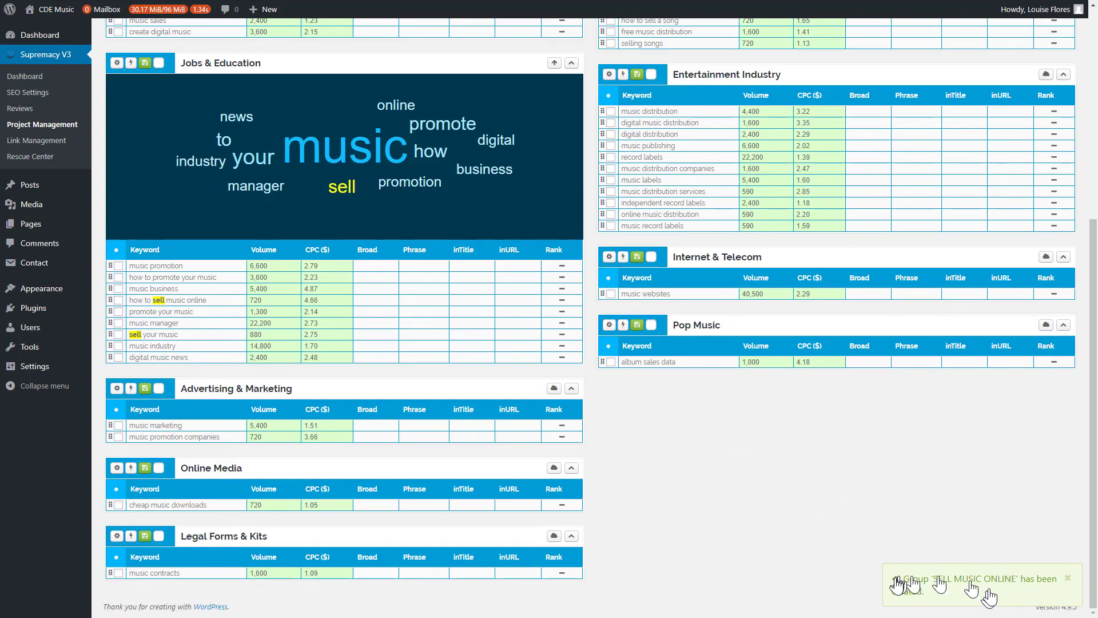
pyautogui.scroll(8, 801, 538)
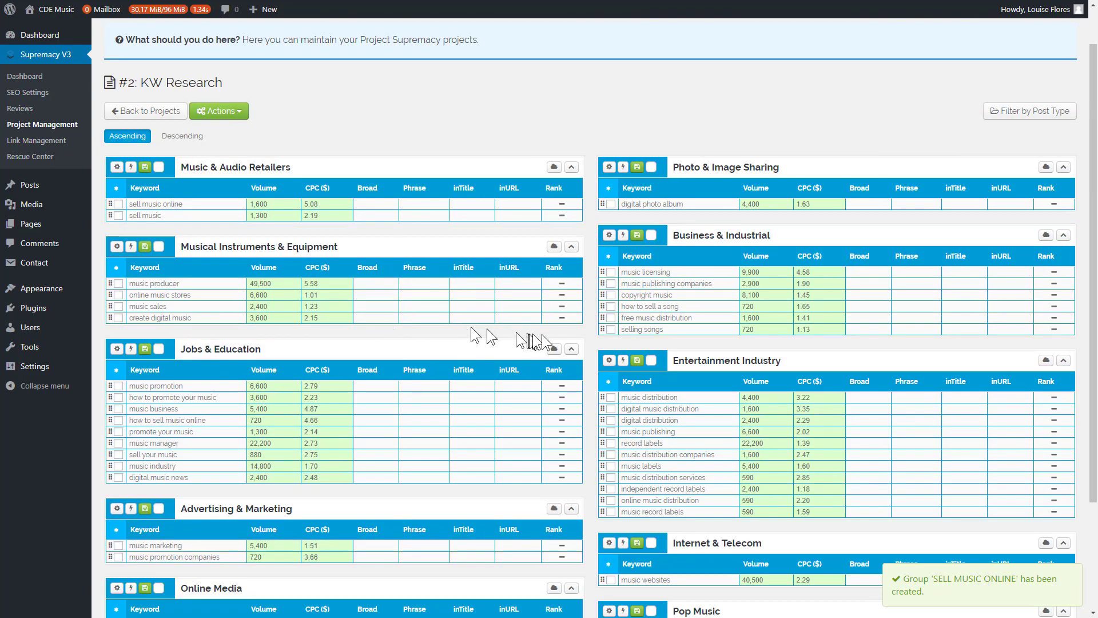
pyautogui.scroll(-3, 602, 342)
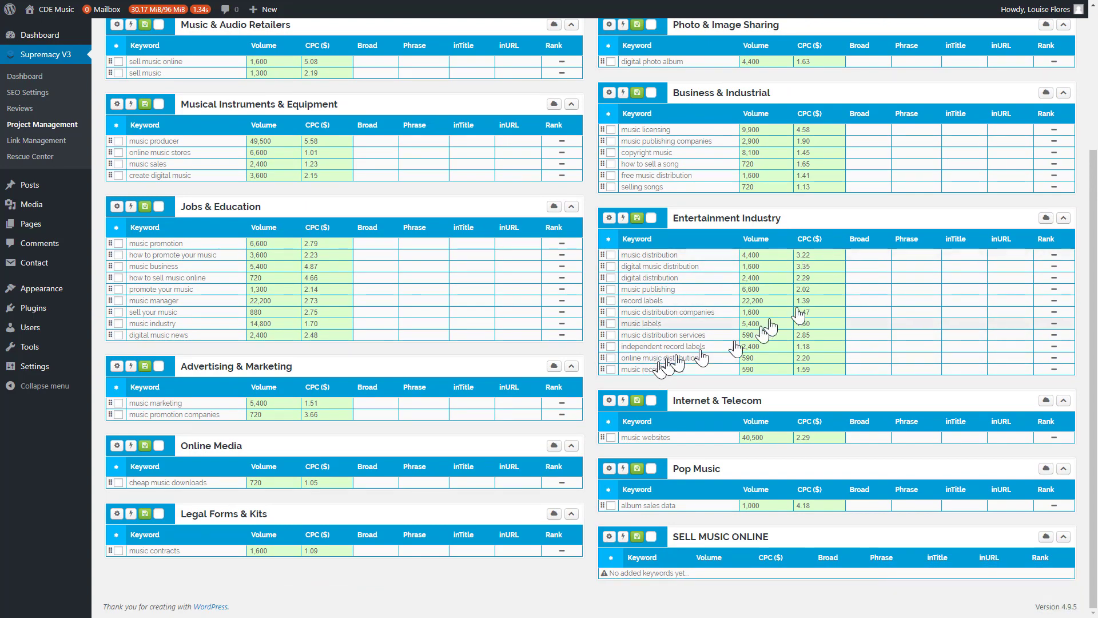
# - Highlight "sell" in the Business & Industrial word cloud, move "how to sell a song" into the SELL MUSIC ONLINE group, and hide the cloud
pyautogui.scroll(2, 935, 246)
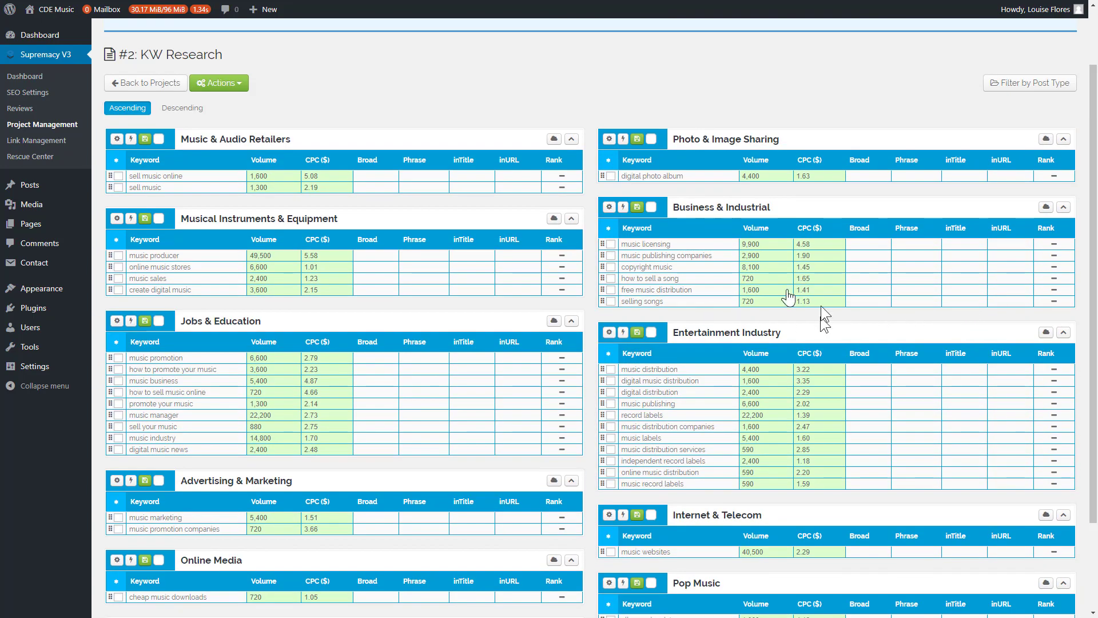
pyautogui.click(1046, 207)
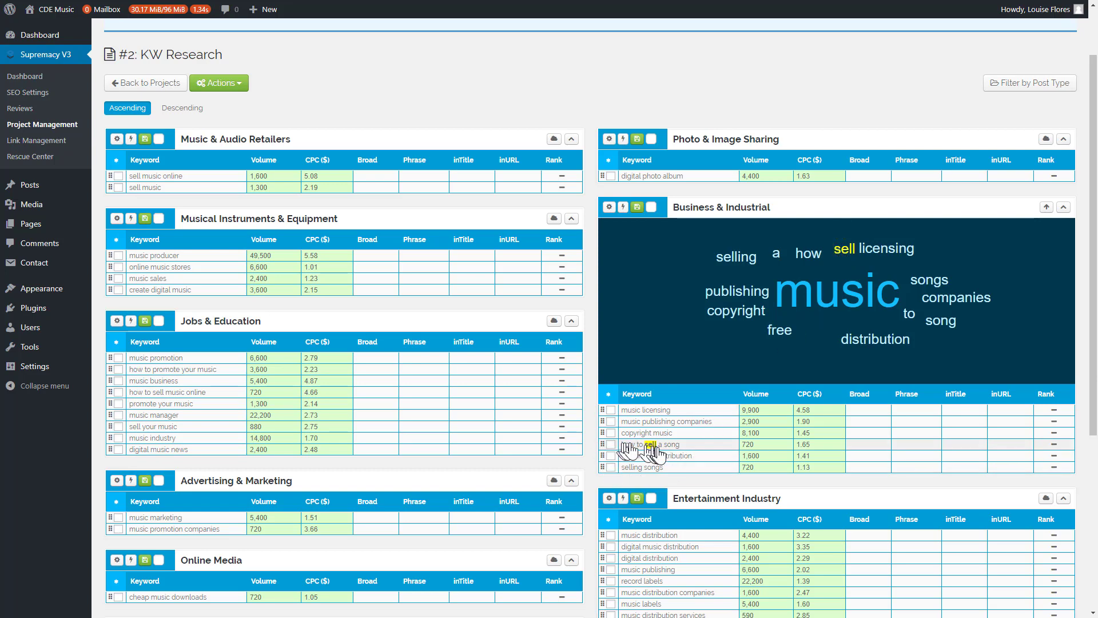
pyautogui.click(603, 444)
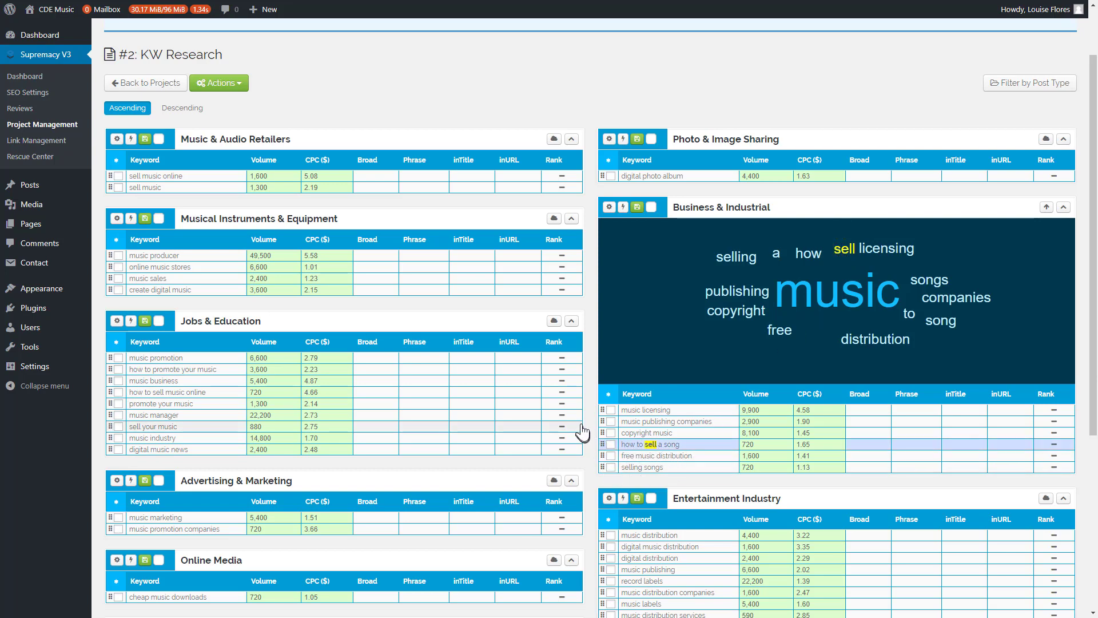
pyautogui.scroll(-4, 581, 423)
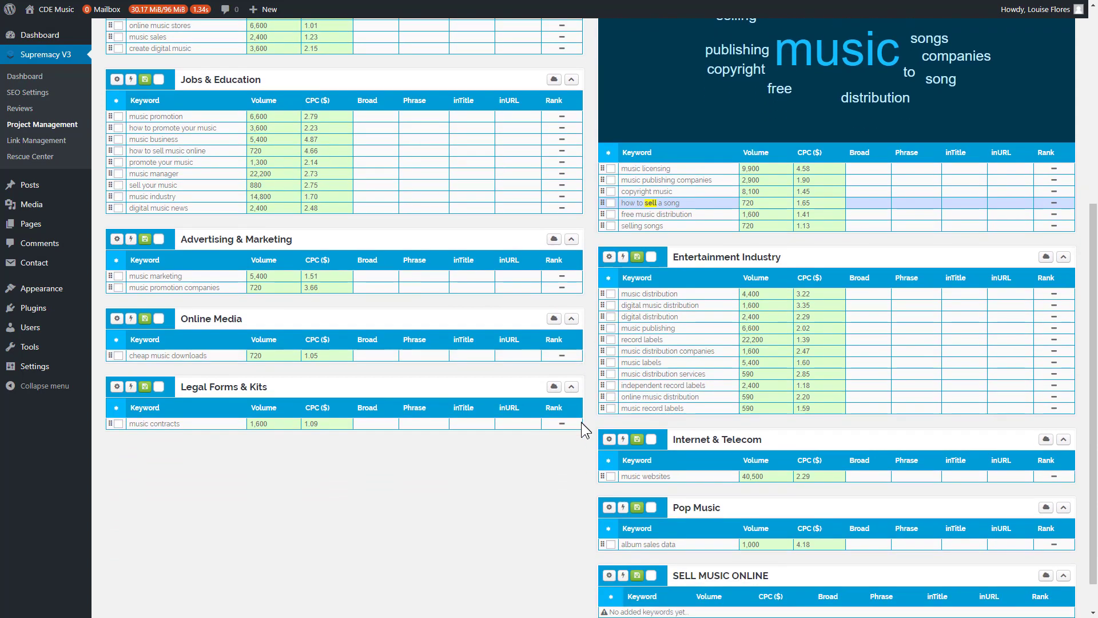
pyautogui.scroll(-1, 581, 423)
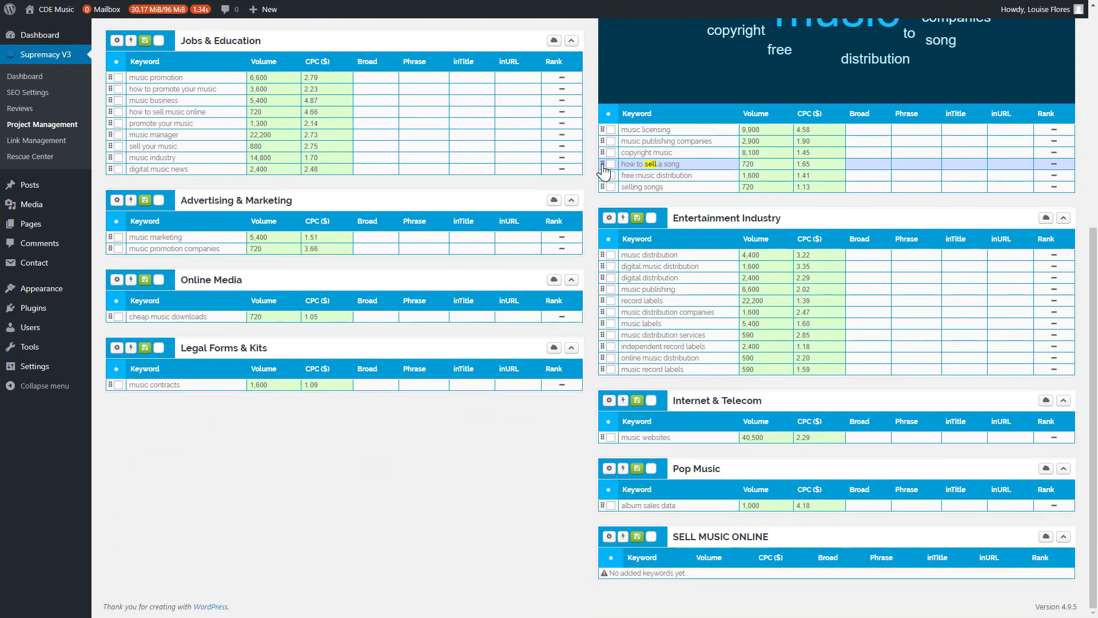
pyautogui.moveTo(603, 170); pyautogui.dragTo(645, 578)
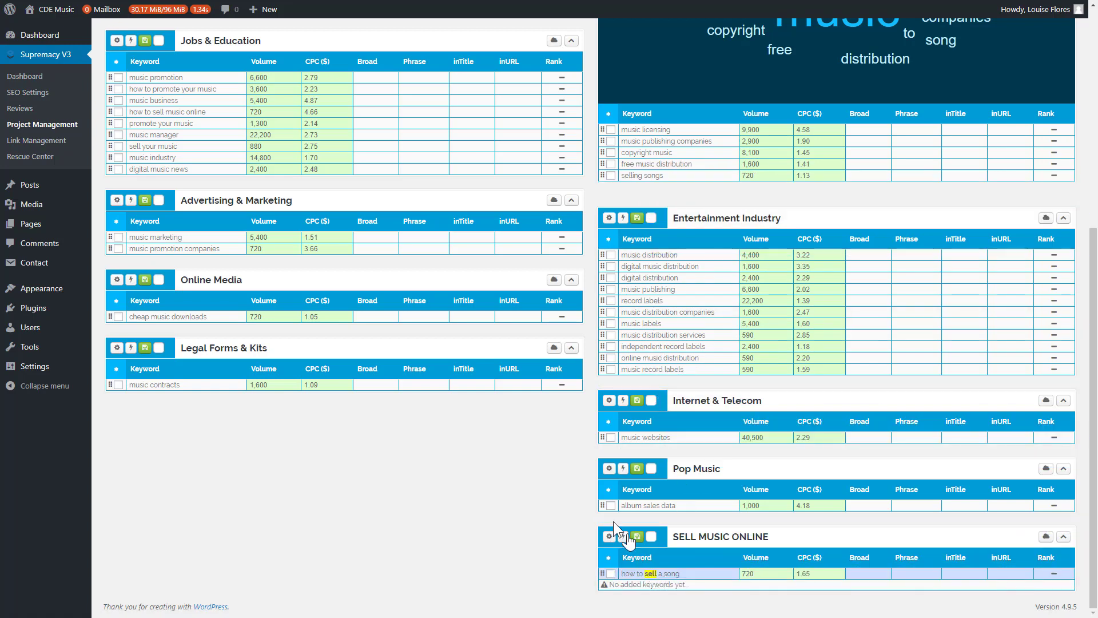
pyautogui.scroll(4, 534, 549)
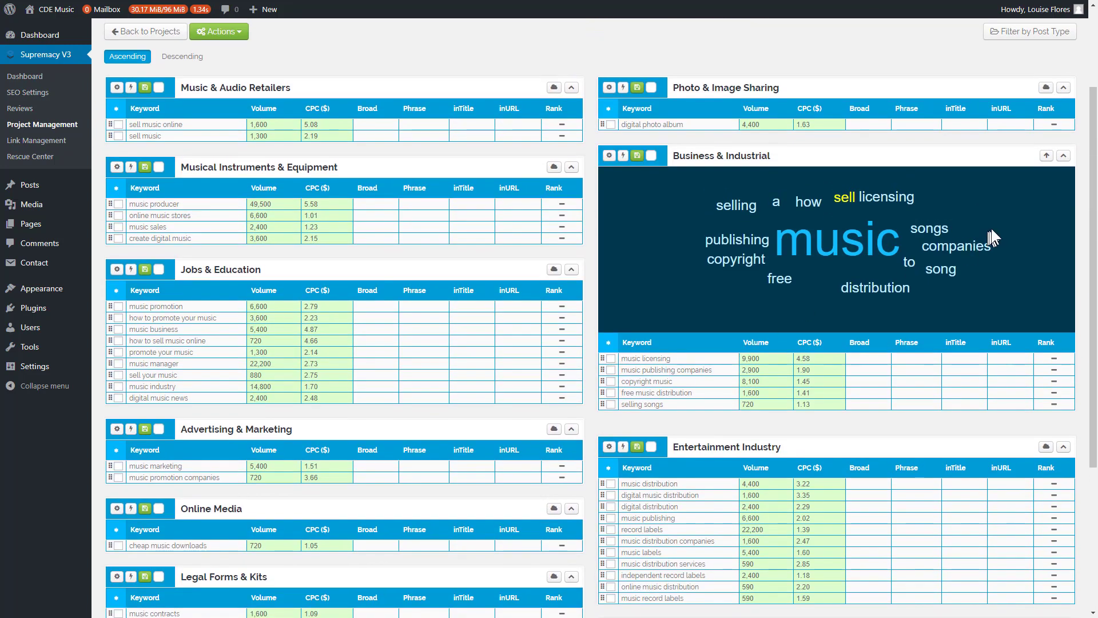
pyautogui.click(1047, 156)
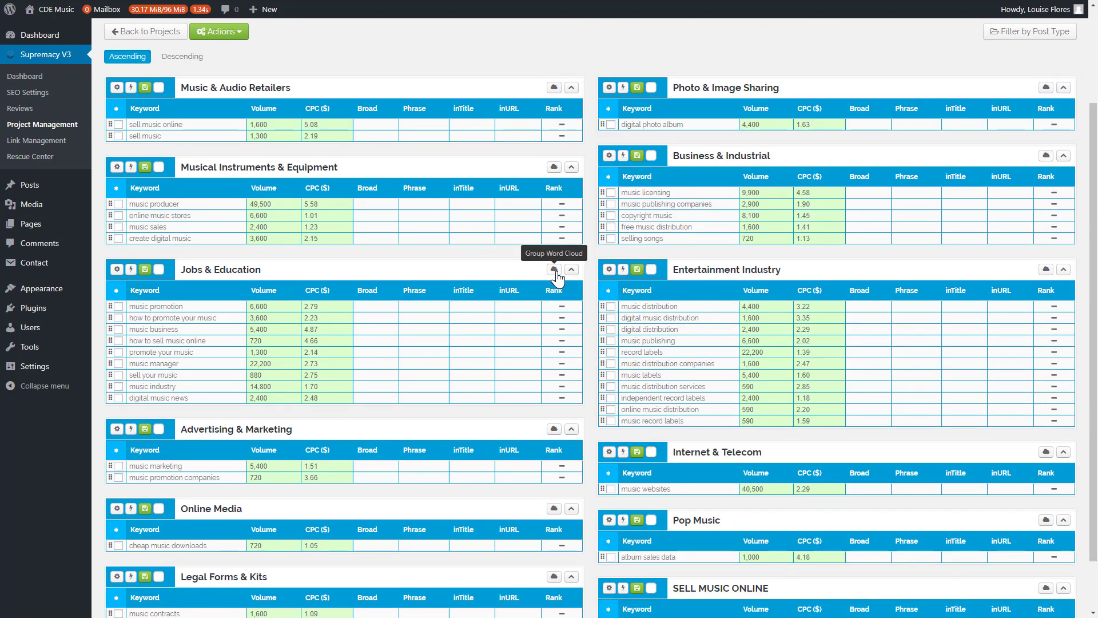
# - Highlight "sell" in the Jobs & Education word cloud and move "how to sell music online" and "sell your music" into the SELL MUSIC ONLINE group
pyautogui.click(554, 270)
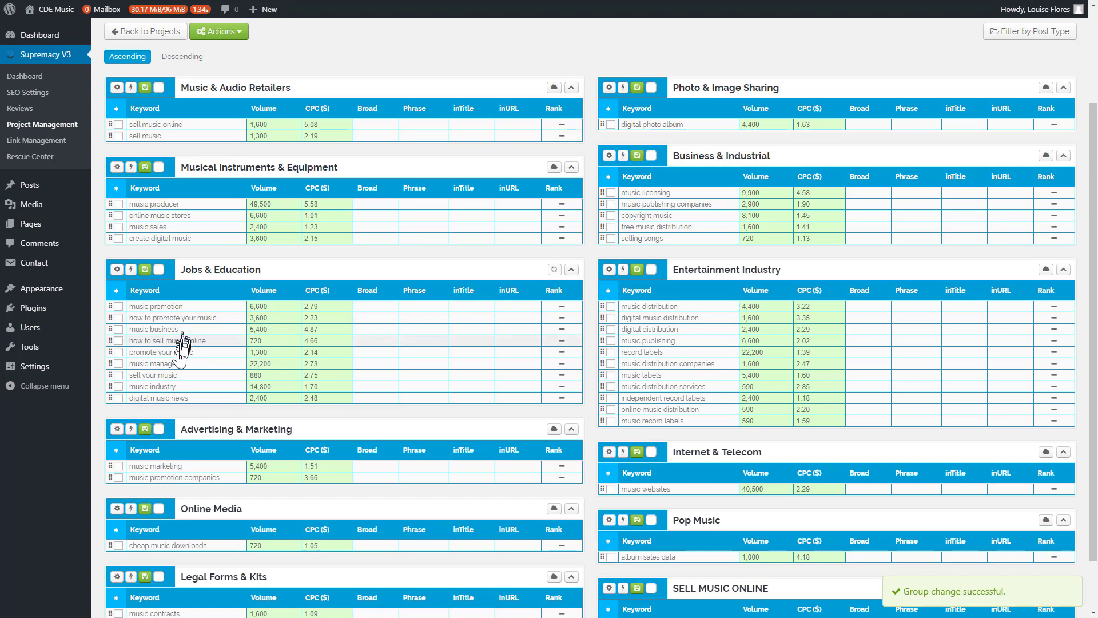
pyautogui.scroll(-1, 257, 329)
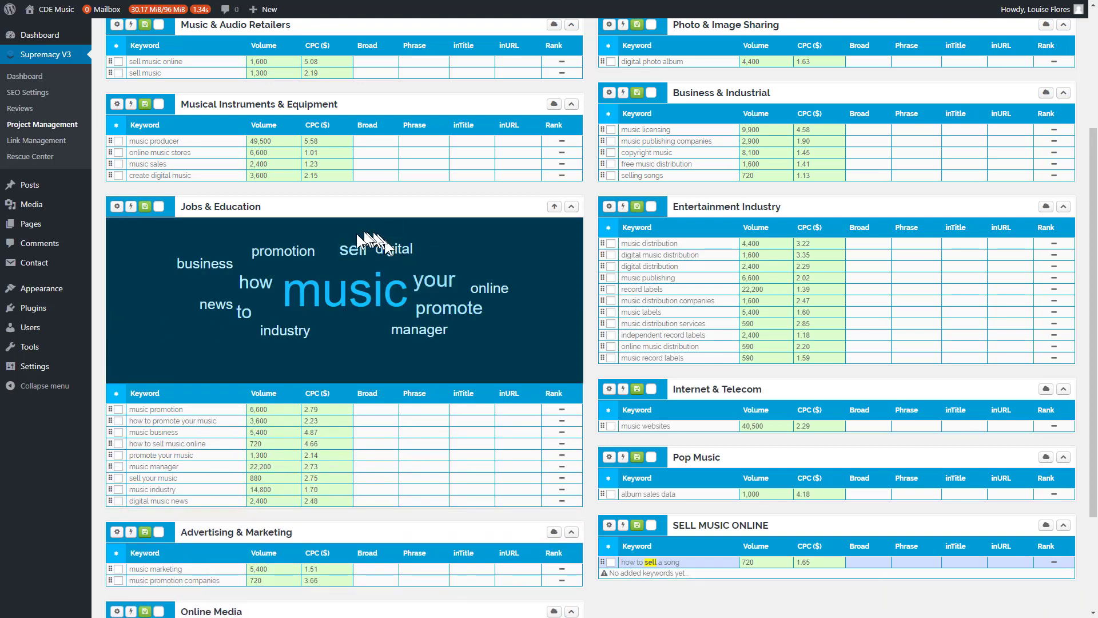
pyautogui.click(354, 250)
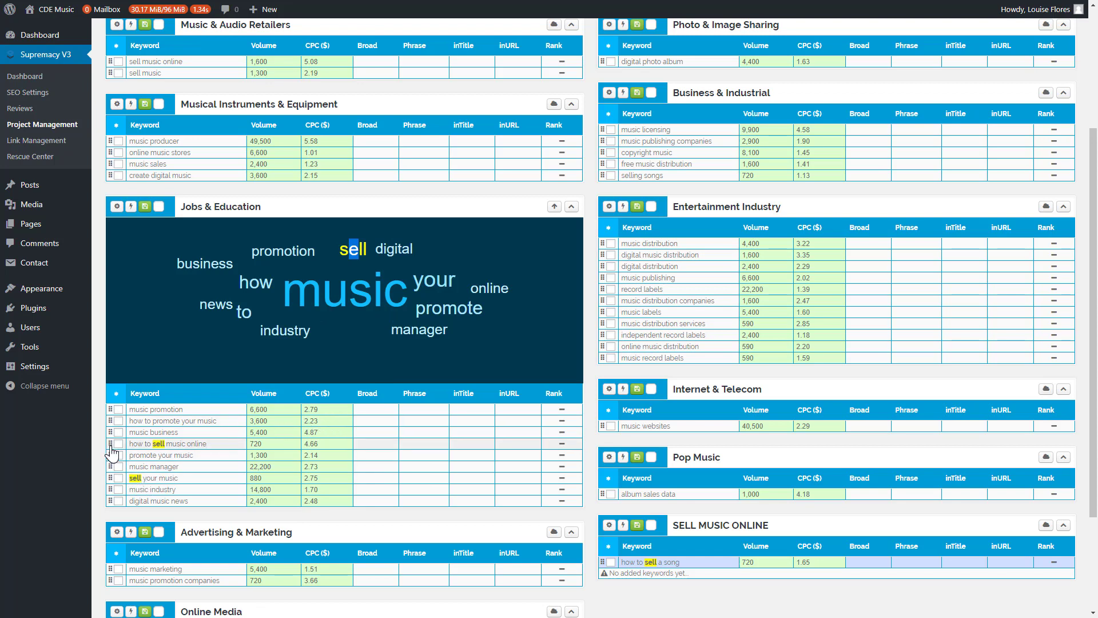
pyautogui.scroll(-3, 109, 303)
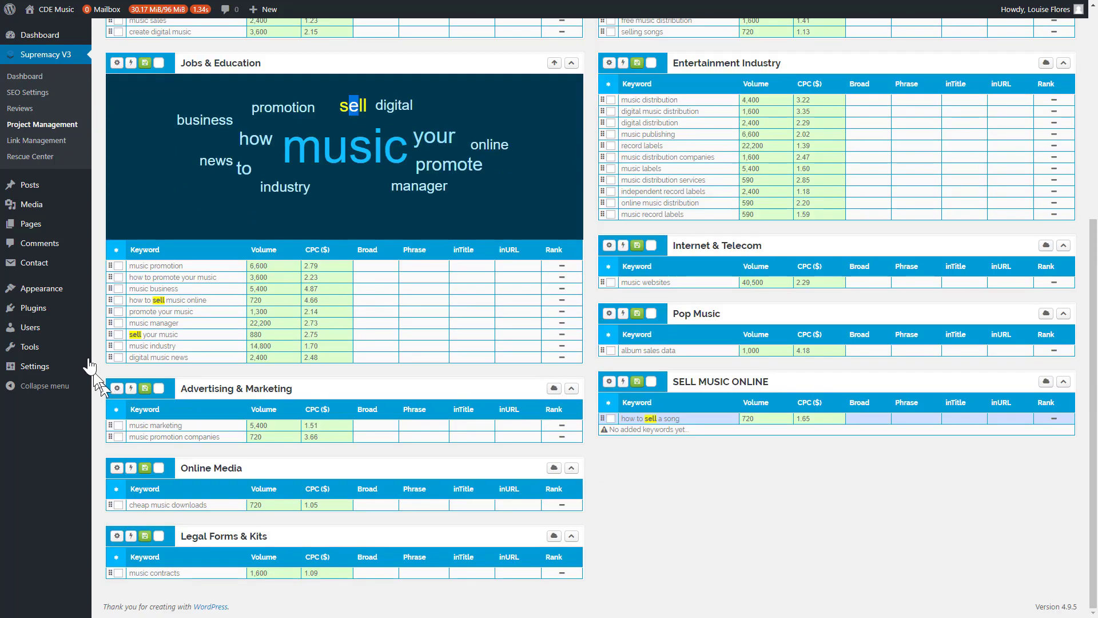
pyautogui.click(114, 303)
pyautogui.click(113, 336)
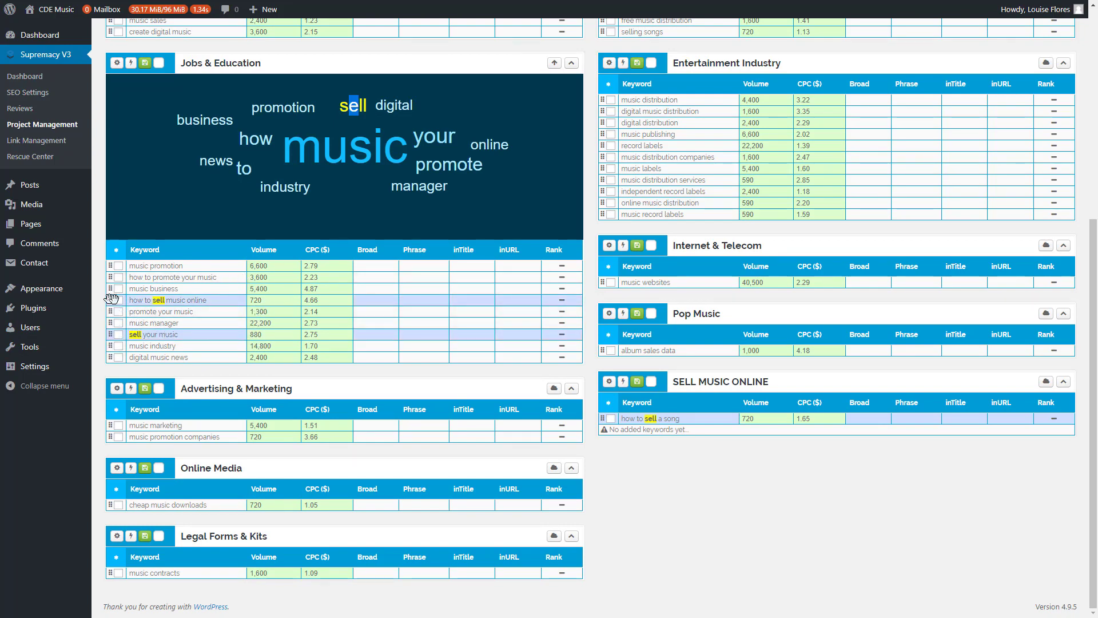
pyautogui.moveTo(112, 298); pyautogui.dragTo(633, 429)
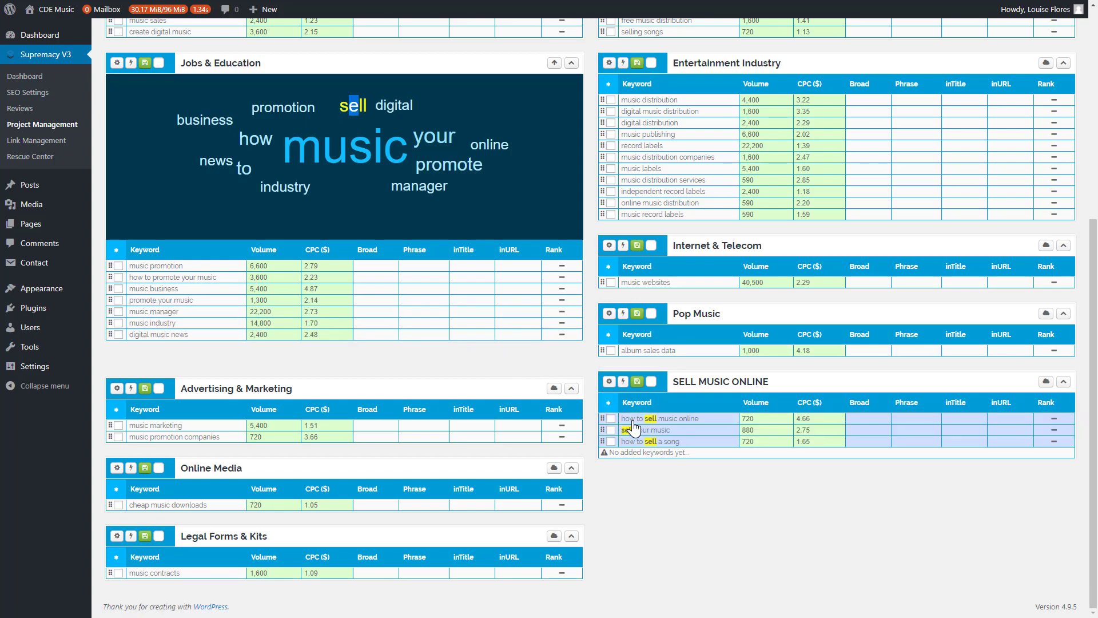
# - Move "sell music online" and "sell music" from Music & Audio Retailers into SELL MUSIC ONLINE, and hide the Jobs & Education word cloud
pyautogui.scroll(6, 382, 410)
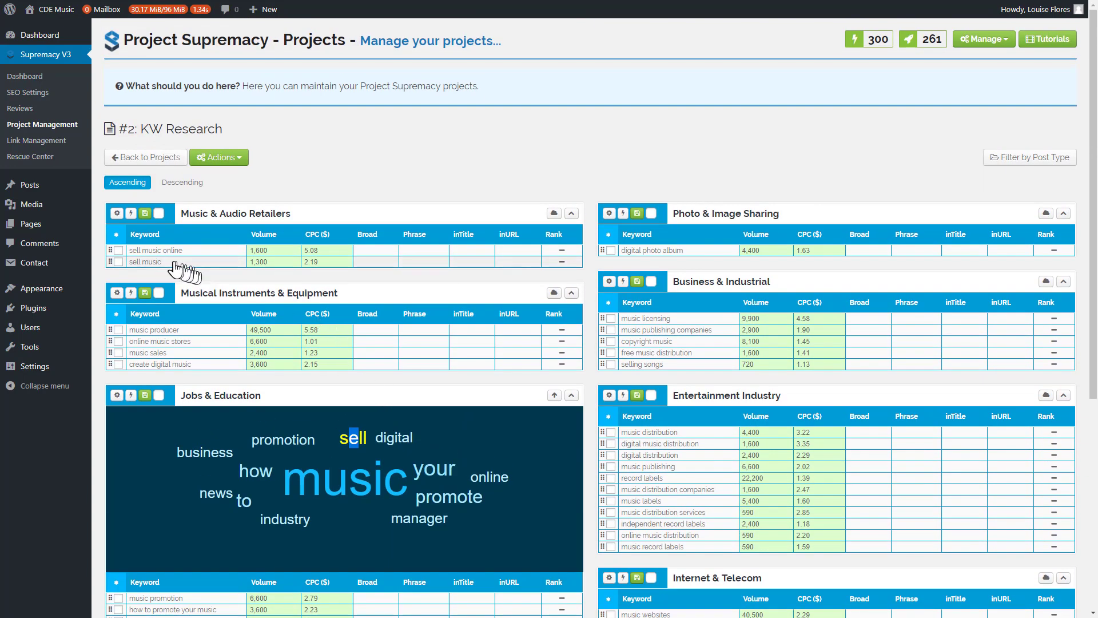
pyautogui.moveTo(110, 252); pyautogui.dragTo(639, 502)
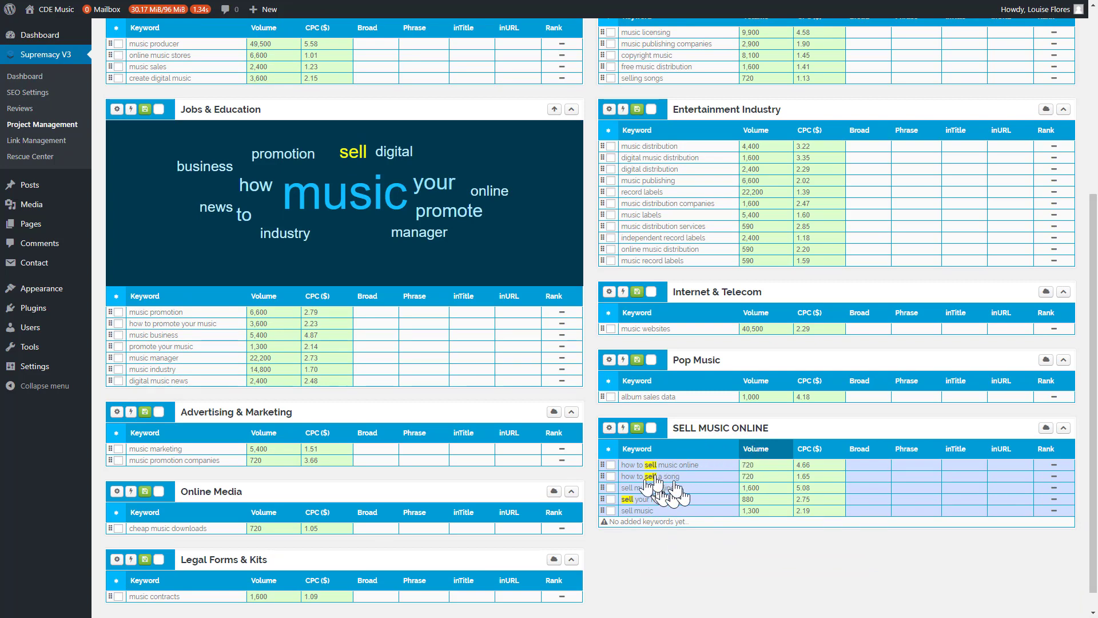
pyautogui.moveTo(766, 428); pyautogui.dragTo(672, 429)
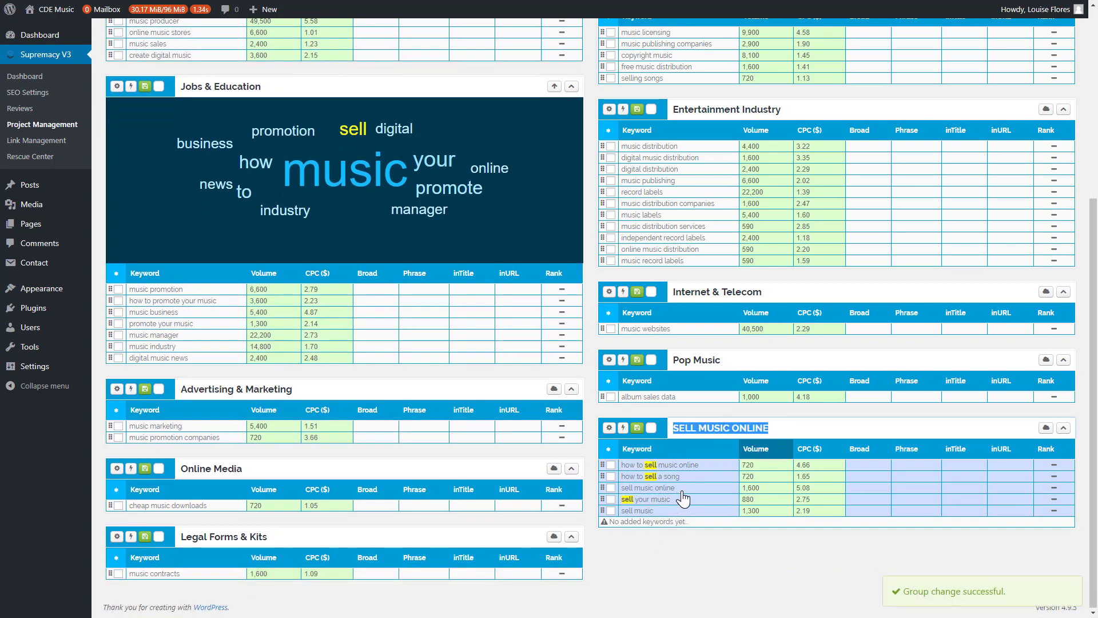
pyautogui.scroll(4, 503, 444)
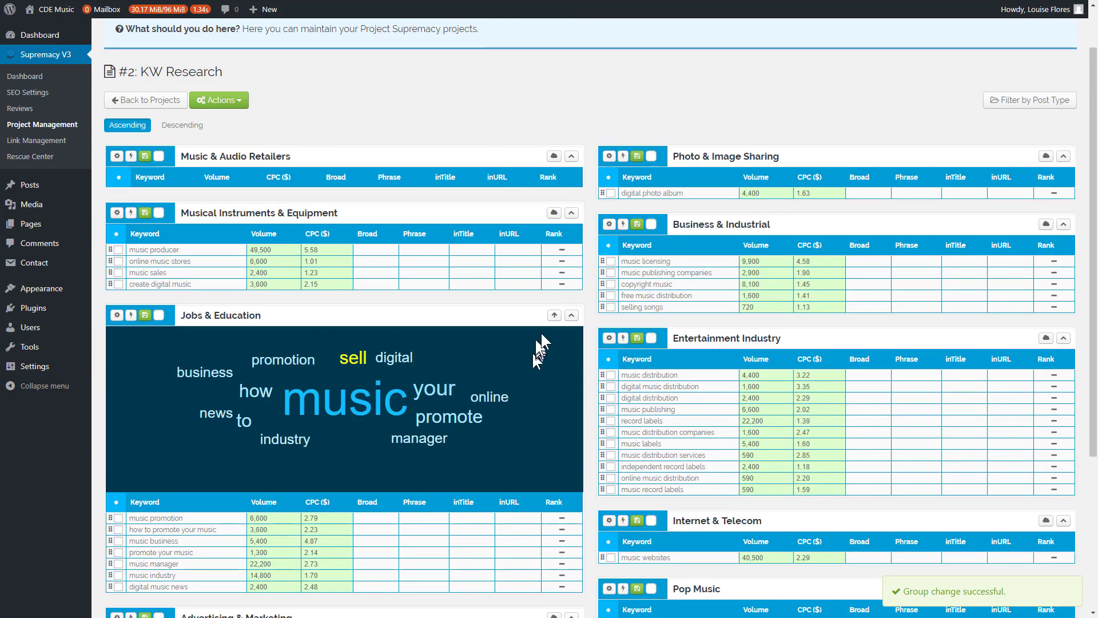
pyautogui.click(555, 315)
# - Move the SELL MUSIC ONLINE group to the cdemusic.org project
pyautogui.scroll(-3, 584, 310)
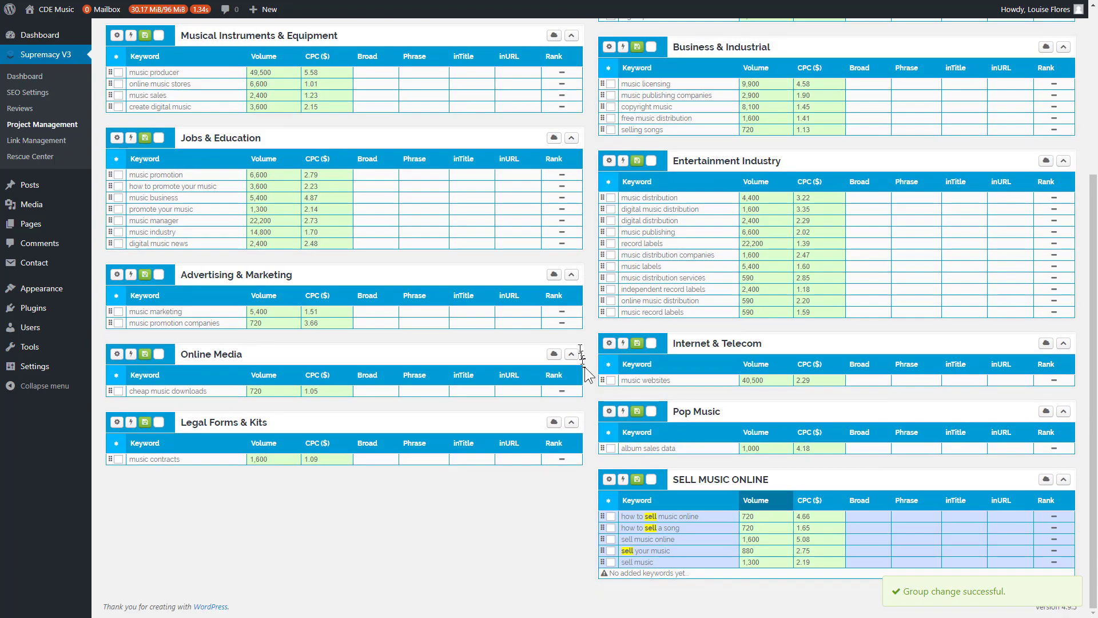
pyautogui.click(609, 481)
pyautogui.click(610, 482)
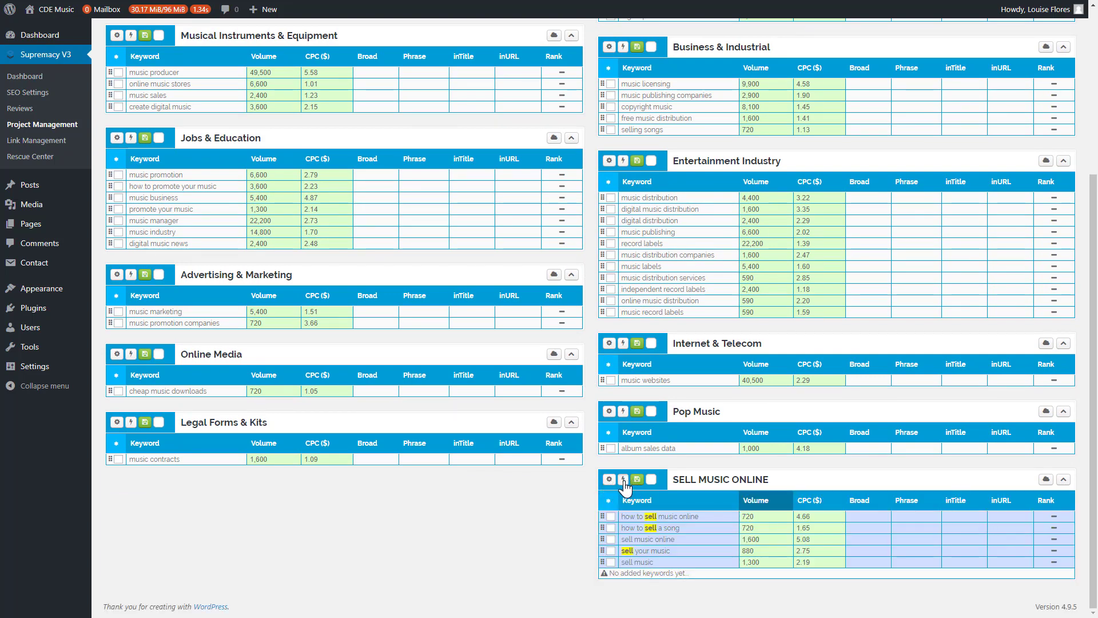
pyautogui.click(624, 481)
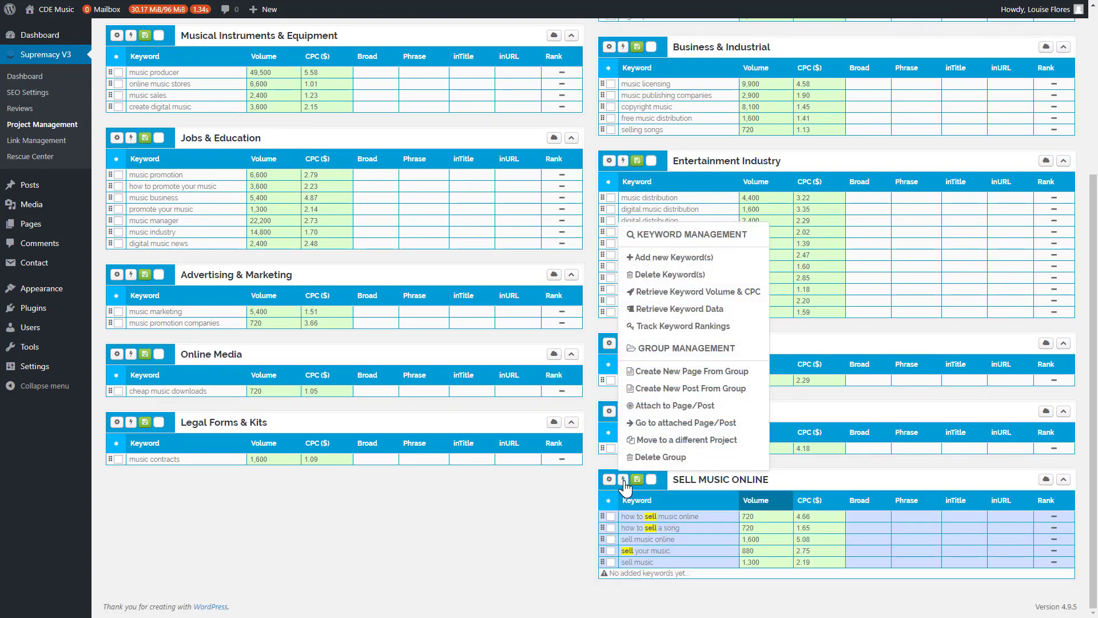
pyautogui.click(681, 441)
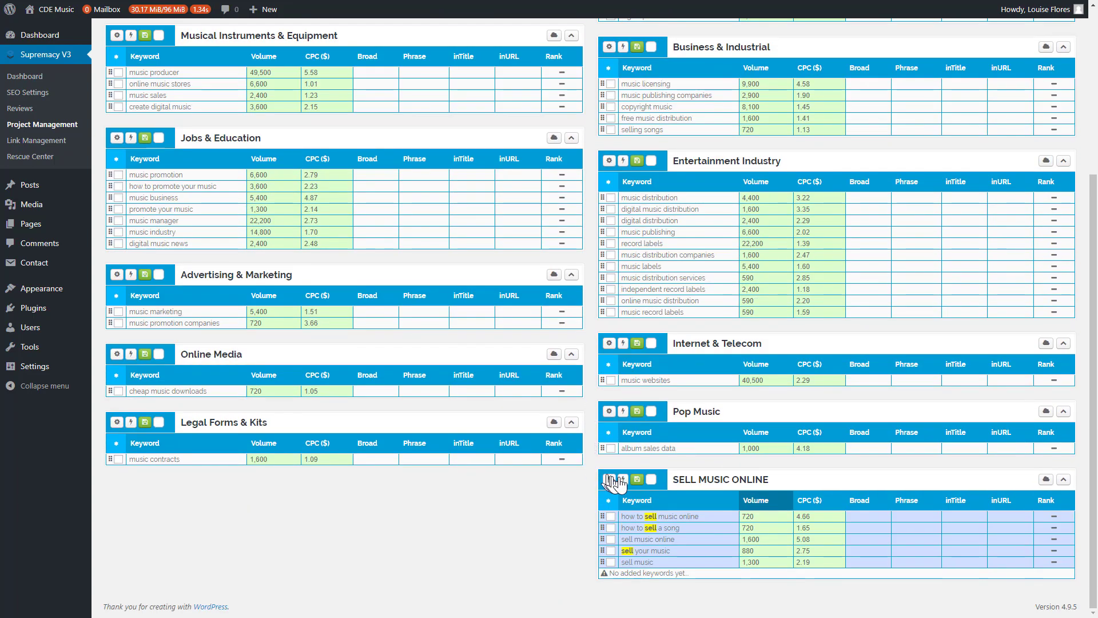
pyautogui.click(623, 485)
pyautogui.click(534, 99)
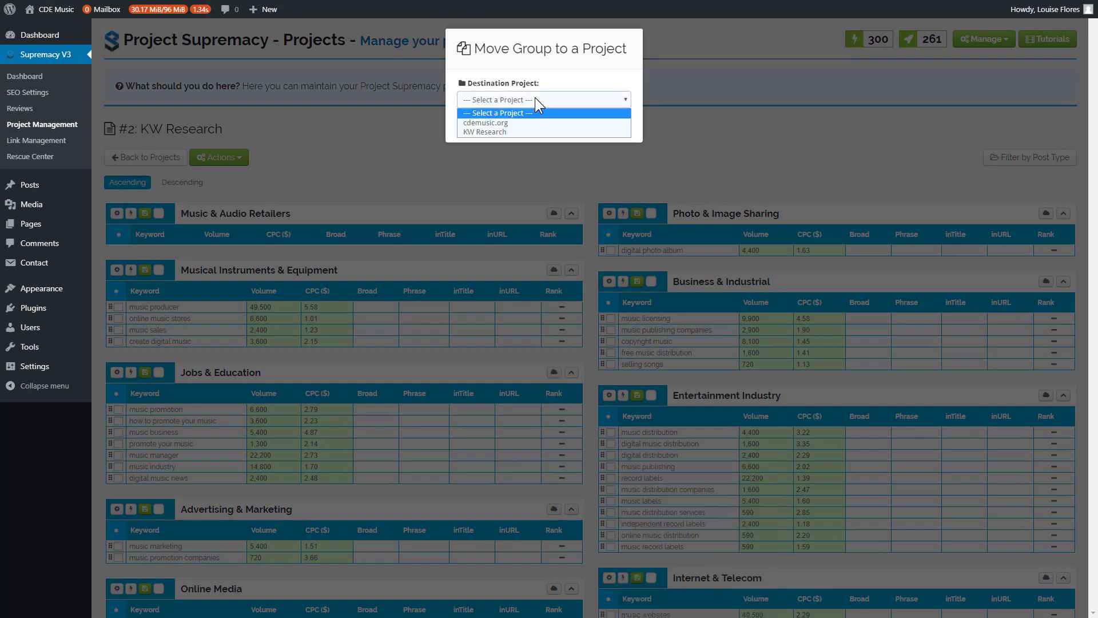
pyautogui.click(490, 124)
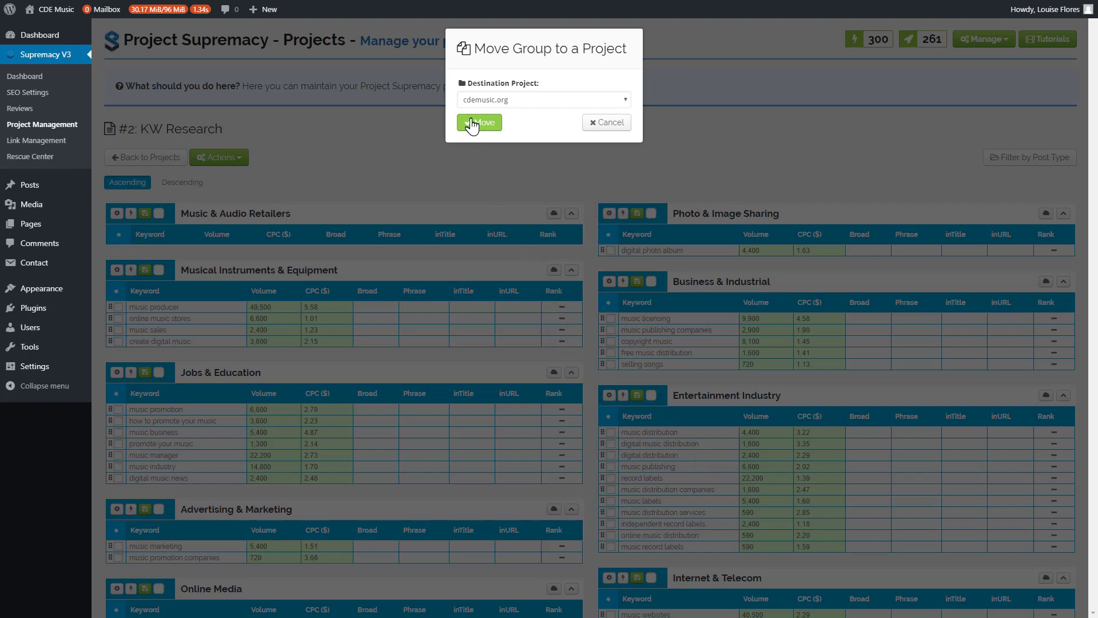
pyautogui.click(476, 125)
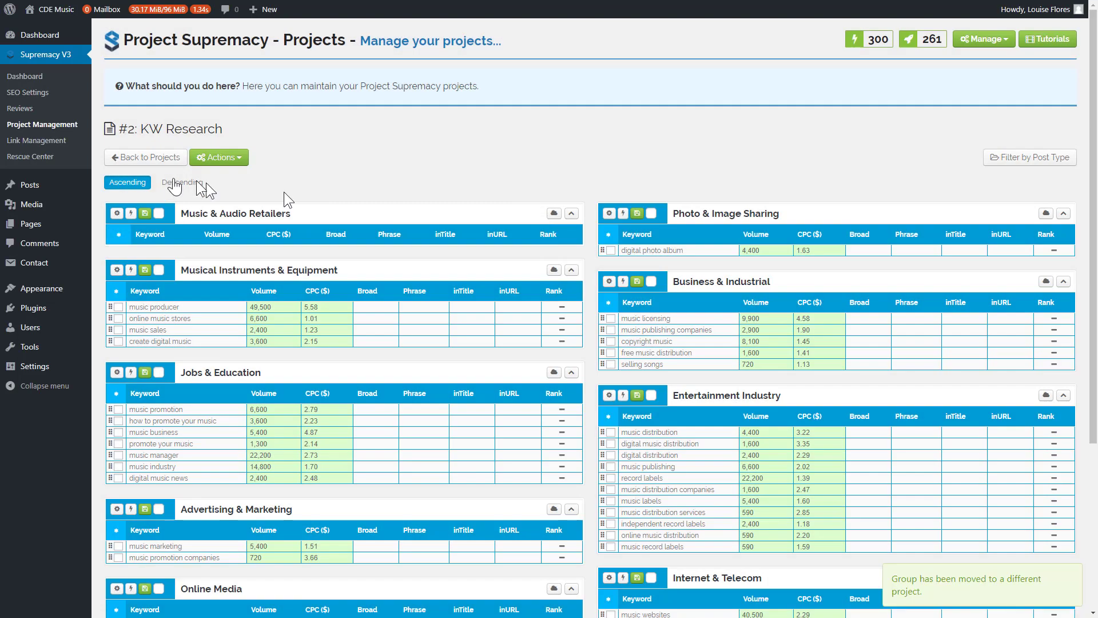
# - Load the cdemusic.org project and retrieve keyword data for all keywords in the SELL MUSIC ONLINE group
pyautogui.click(150, 161)
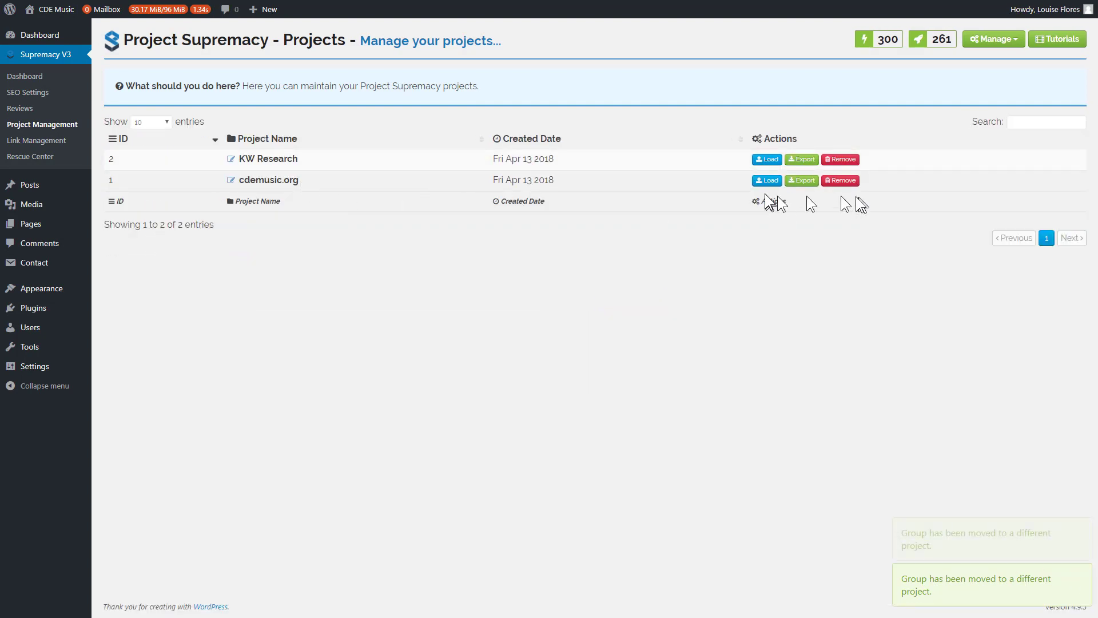
pyautogui.click(766, 159)
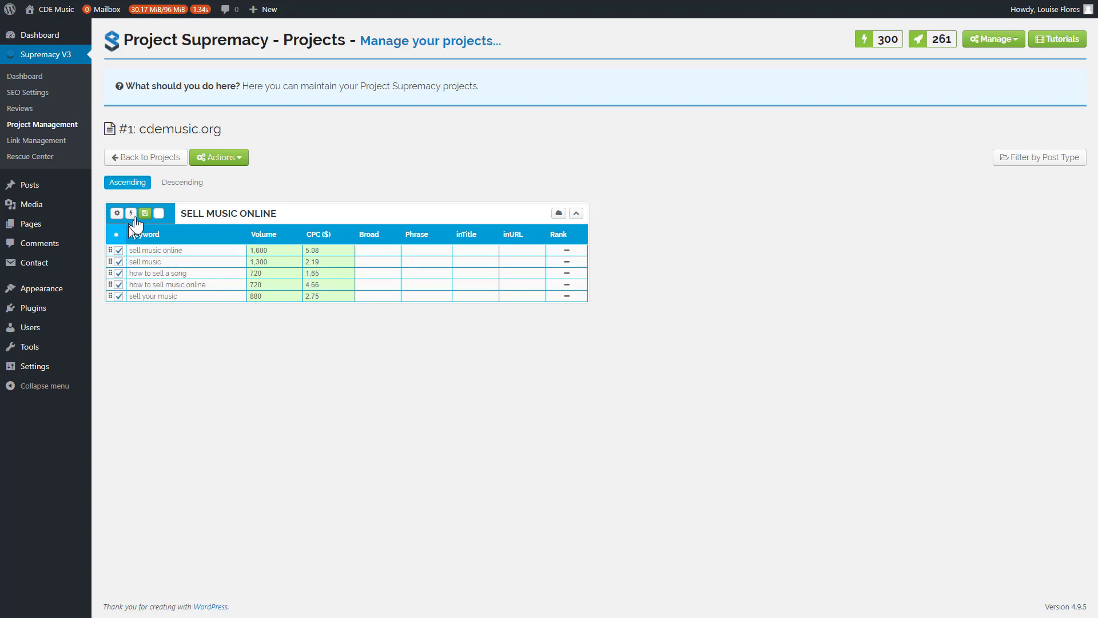
pyautogui.click(130, 215)
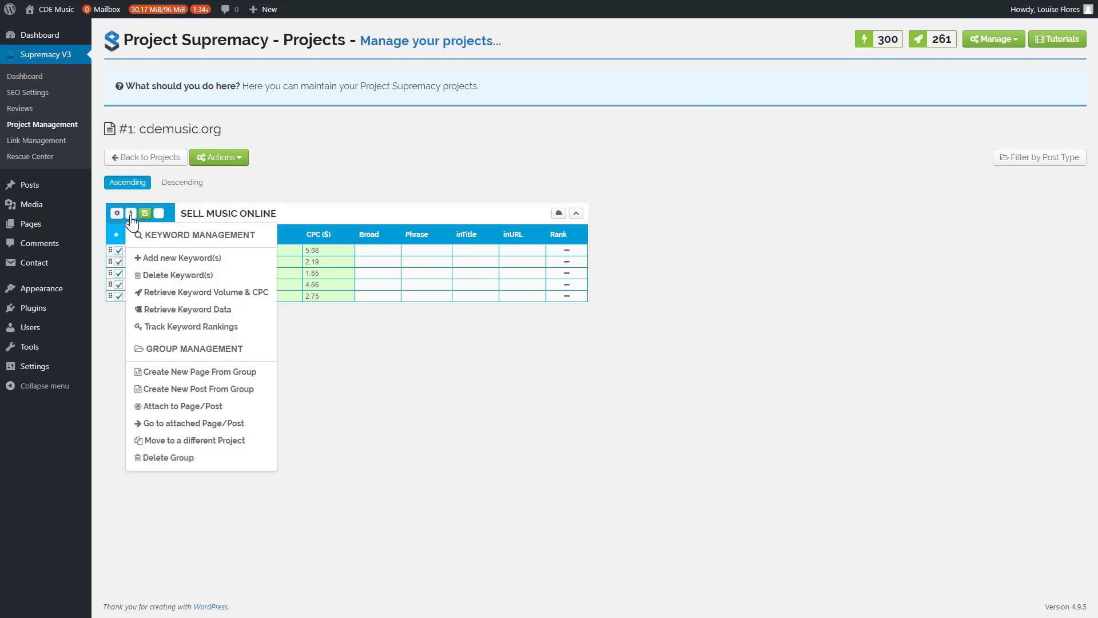
pyautogui.click(203, 313)
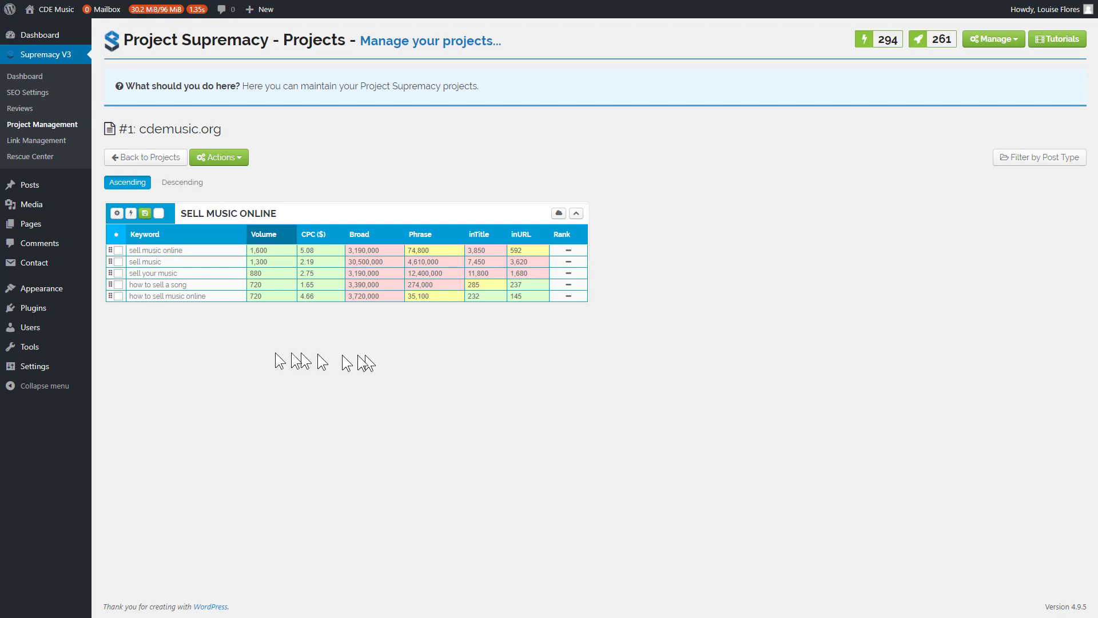
# - Show the SEO settings and the word cloud of the SELL MUSIC ONLINE group
pyautogui.click(116, 213)
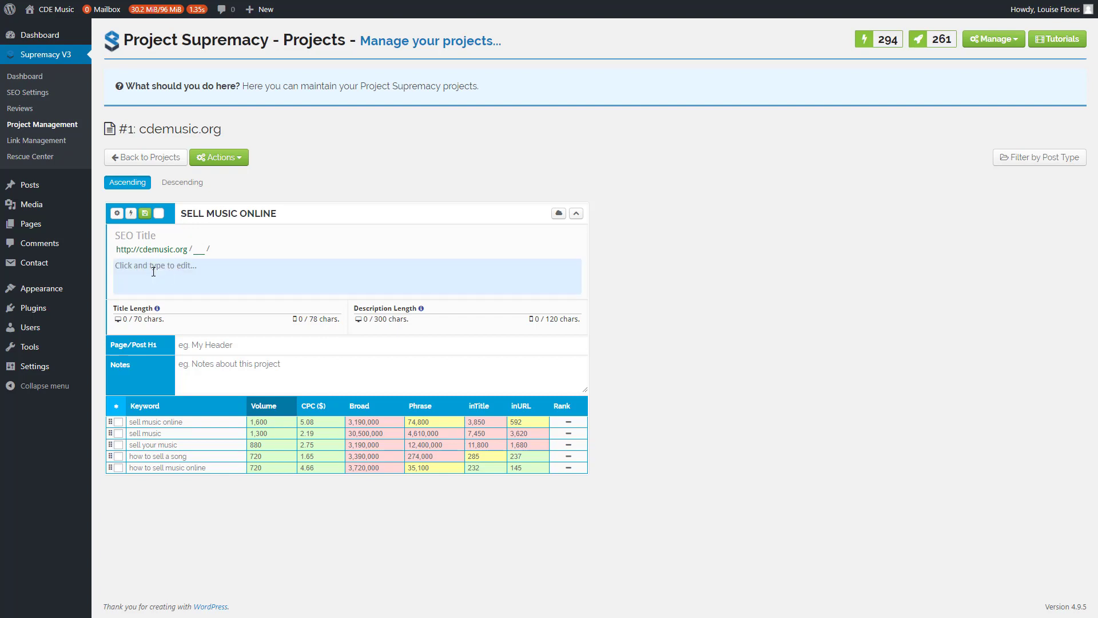
pyautogui.click(288, 345)
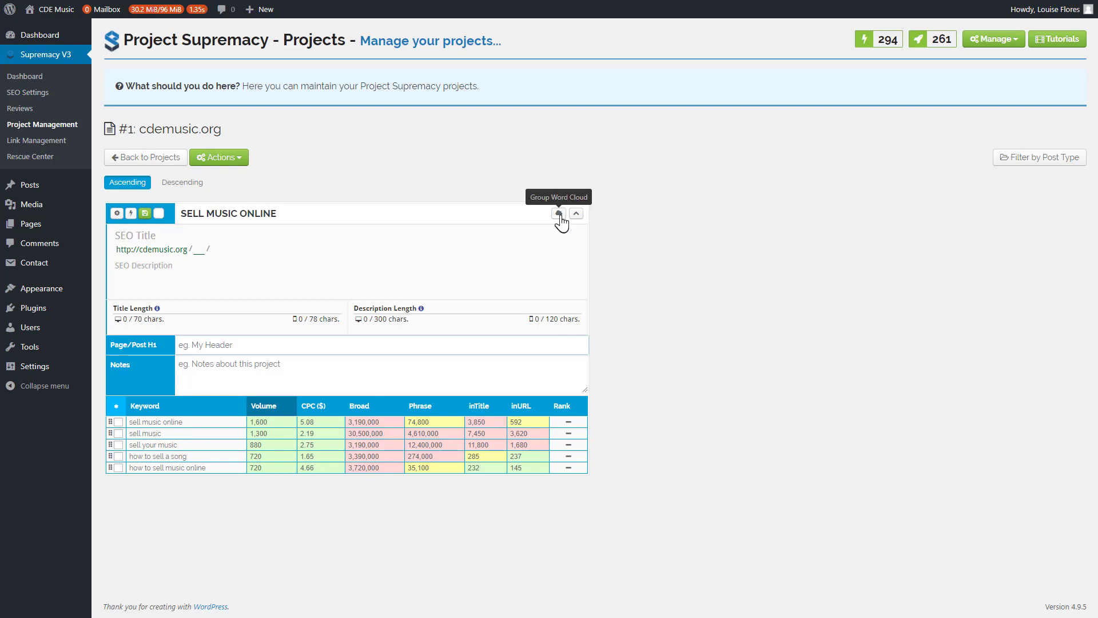
pyautogui.click(560, 216)
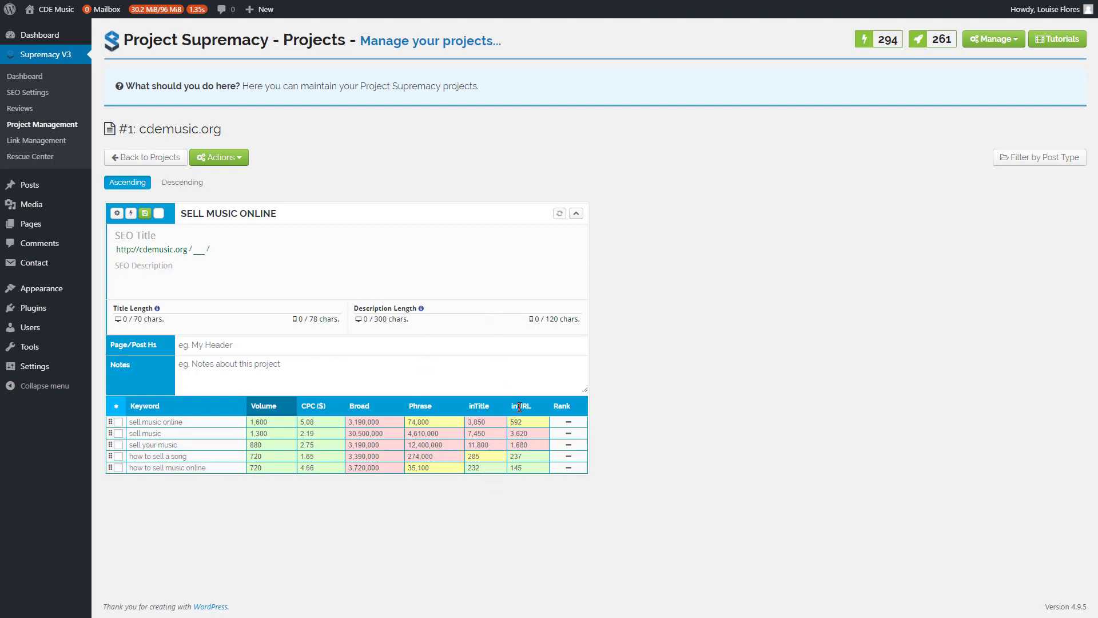
pyautogui.scroll(-1, 543, 434)
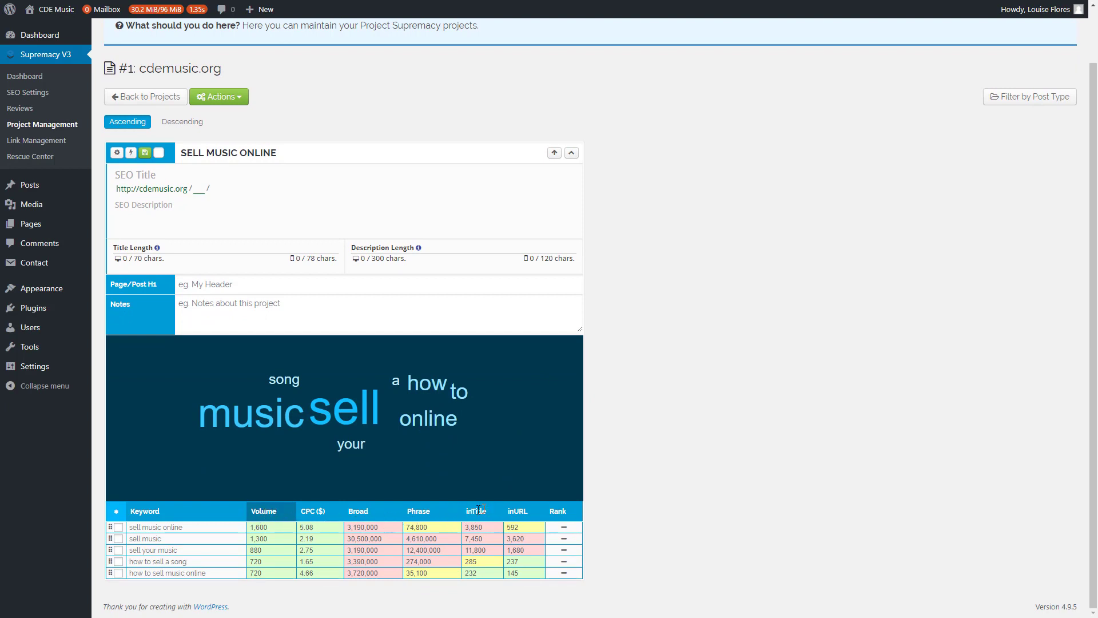
# - Sort the group's keywords by inURL from lowest to highest and highlight those containing "music", followed by those containing "sell"
pyautogui.click(517, 512)
pyautogui.click(516, 512)
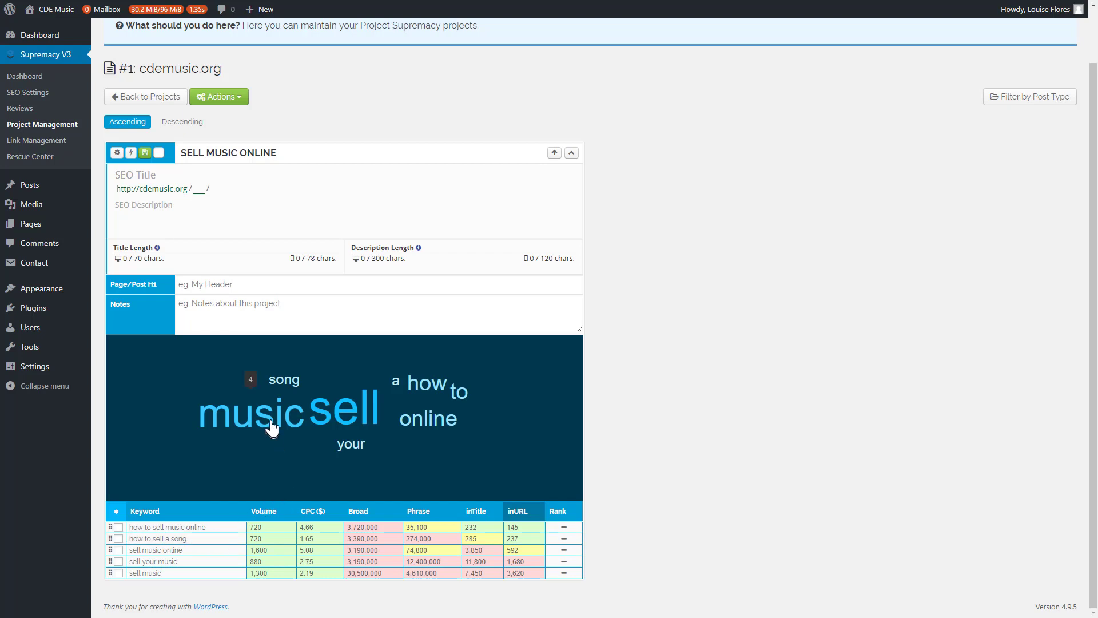
pyautogui.moveTo(271, 428)
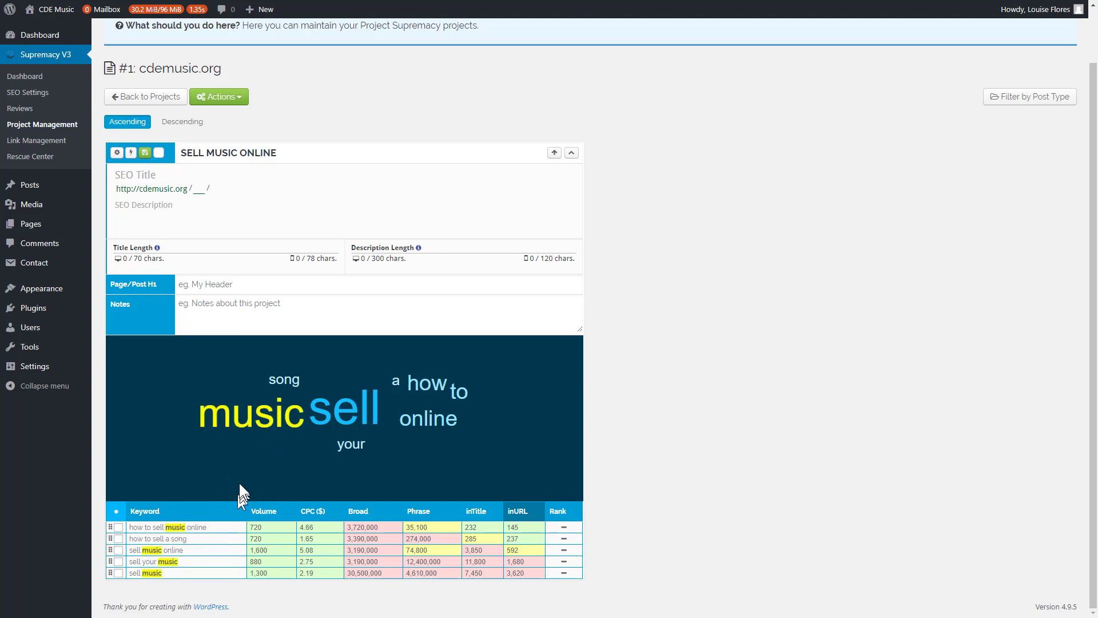
pyautogui.moveTo(318, 433)
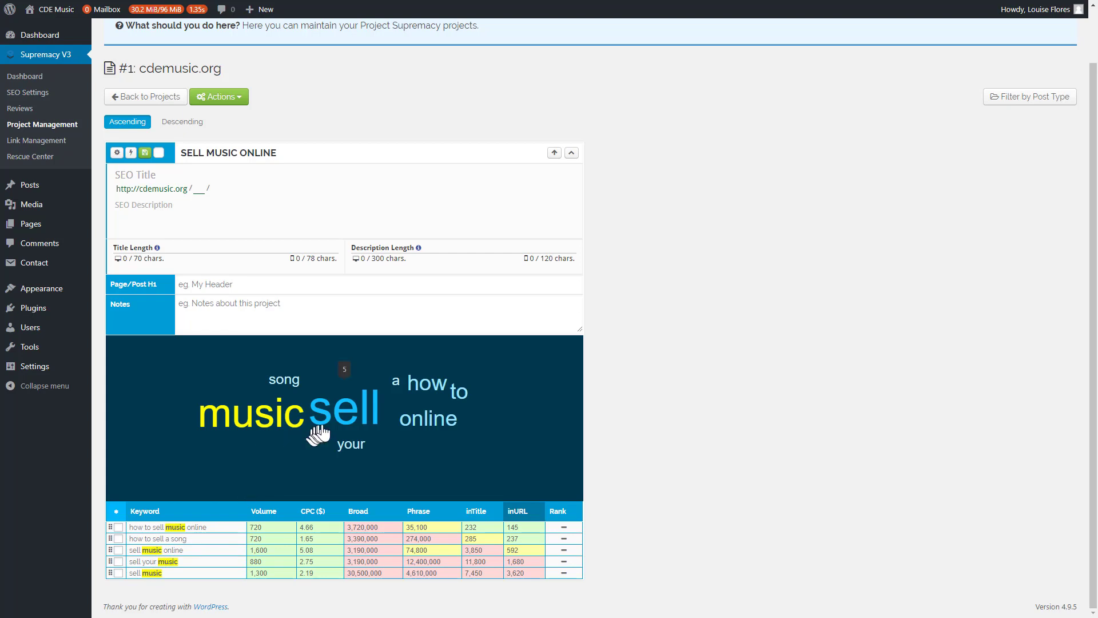
pyautogui.click(353, 424)
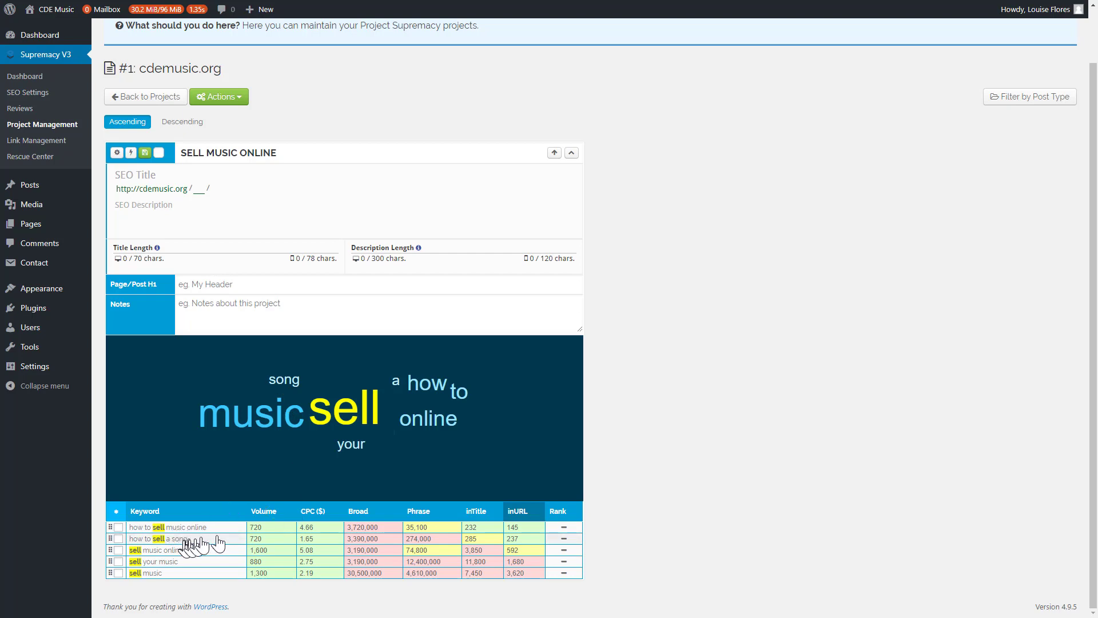
# - Enter "How To Sell Music Online | Song or Jingles" as the group's SEO title
pyautogui.click(172, 174)
pyautogui.write('How To Sell Music Online |')
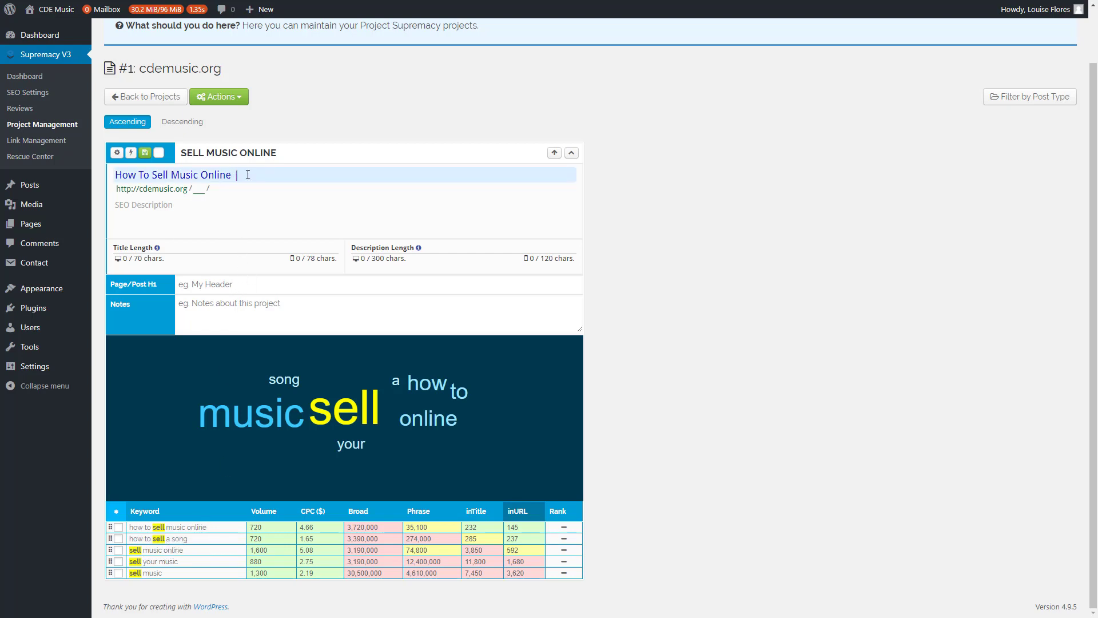
pyautogui.write('Songs or Jingles')
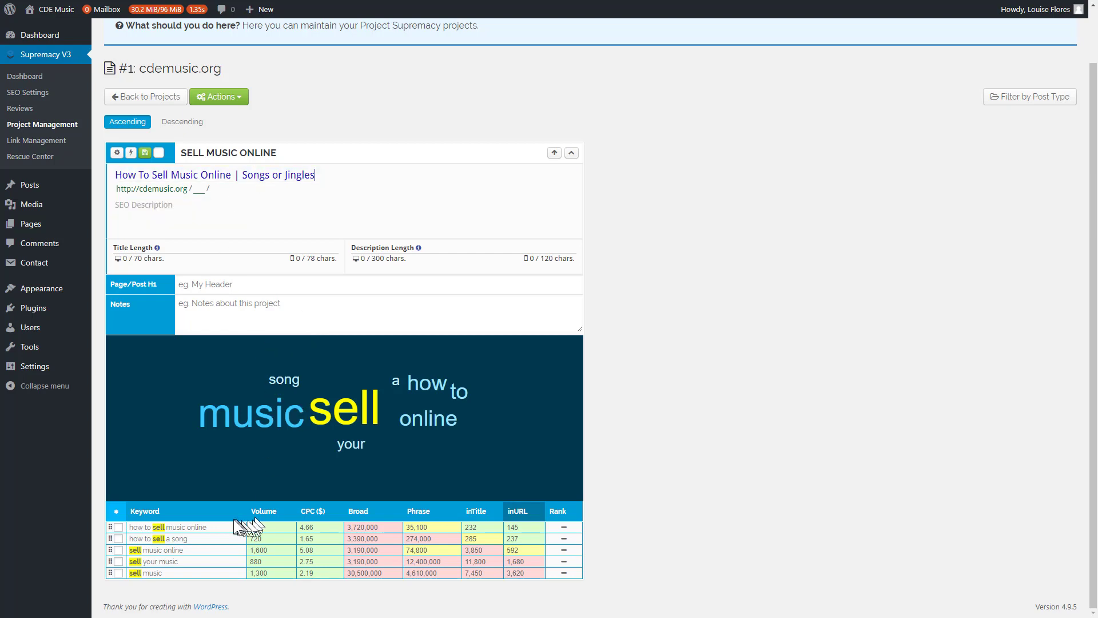
pyautogui.click(268, 175)
pyautogui.press('BackSpace')
# - Set the page's URL slug after cdemusic.org to "sell music online"
pyautogui.click(201, 190)
pyautogui.write('sell music on')
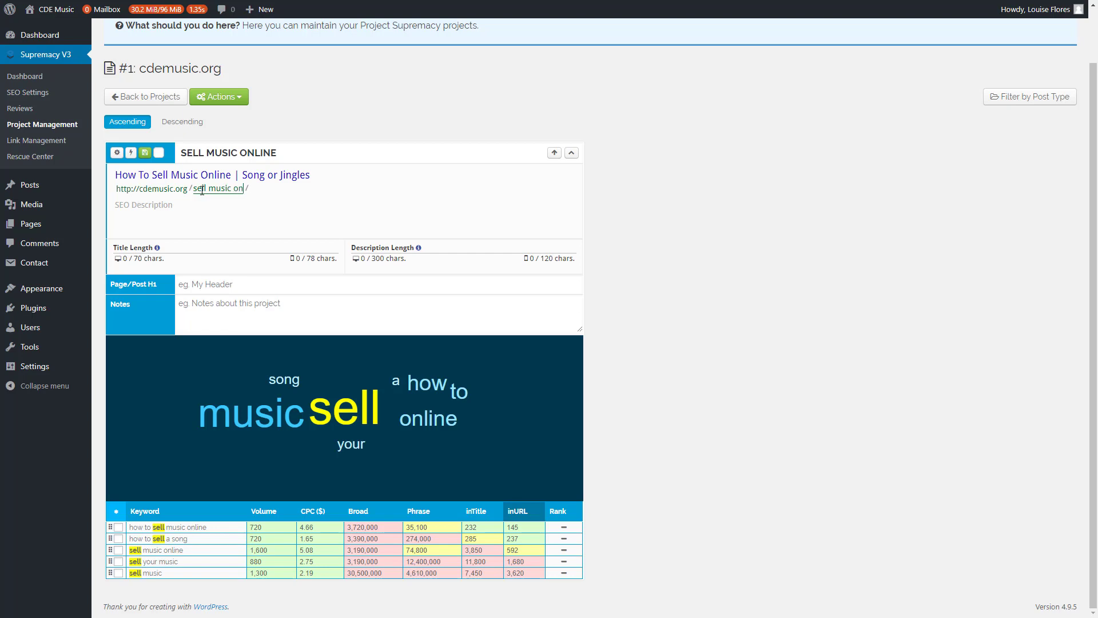
pyautogui.write('line')
# - Enter "How to sell your songs and music online." as the SEO description and open the Page/Post H1 field for editing
pyautogui.click(197, 213)
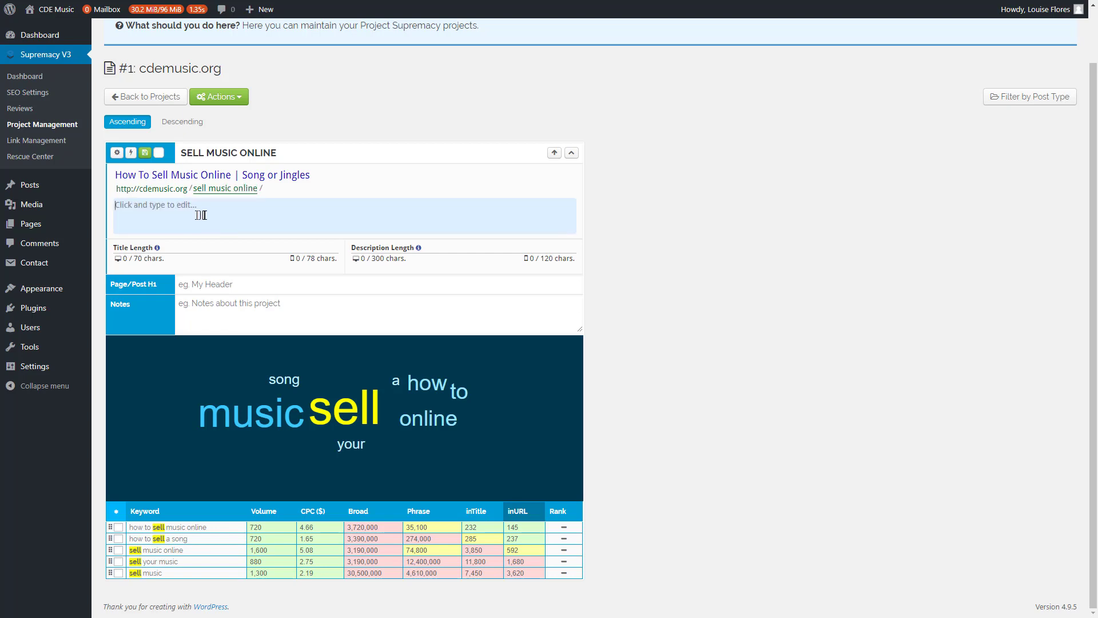
pyautogui.write('How')
pyautogui.write('t')
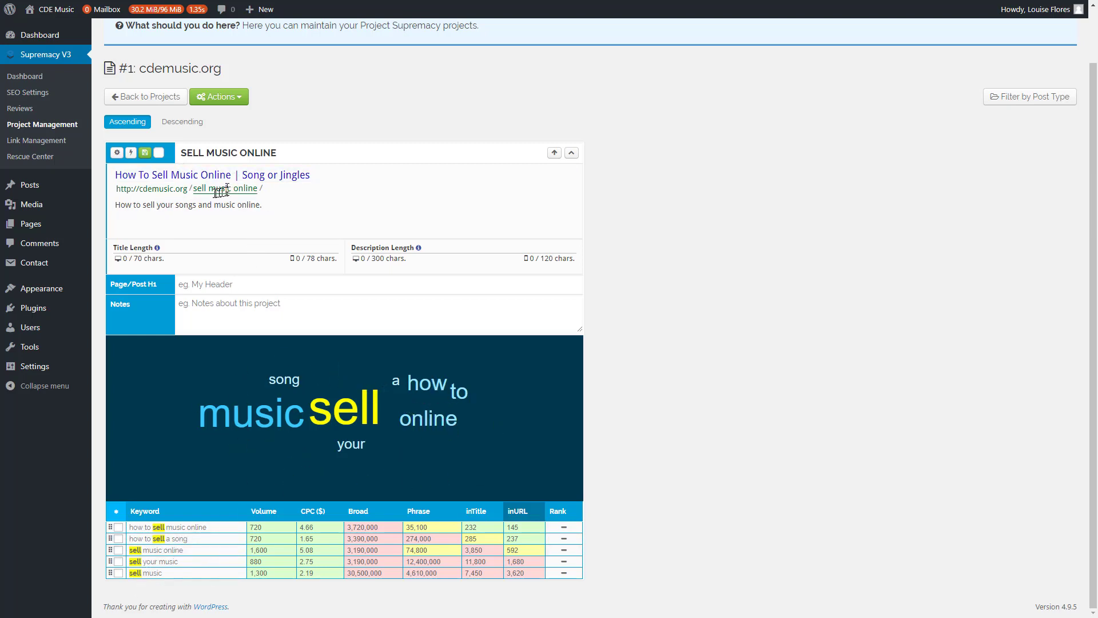
pyautogui.click(219, 286)
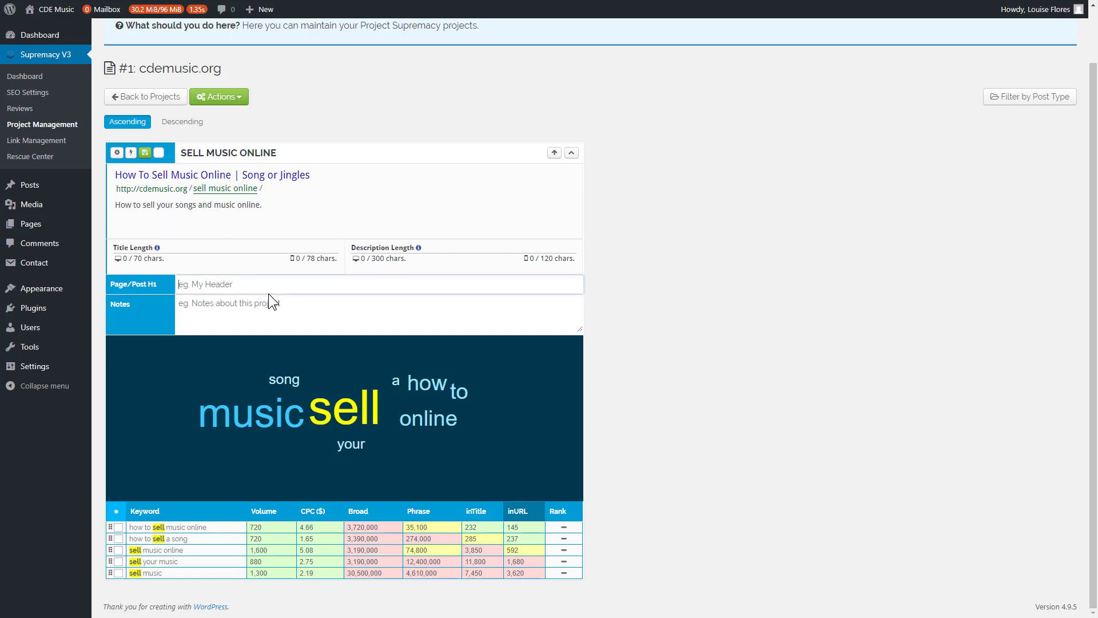
# - Set the group's Page/Post H1 to "Sell Your Music Online", save the changes, and hide the word cloud
pyautogui.write('Sell Your Musi')
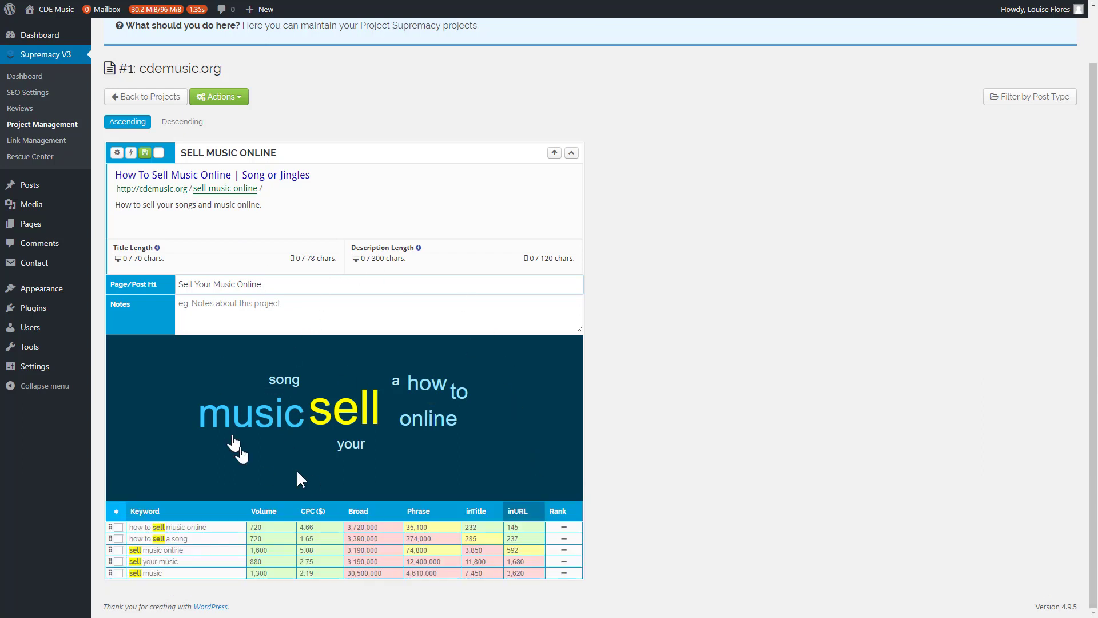
pyautogui.click(556, 152)
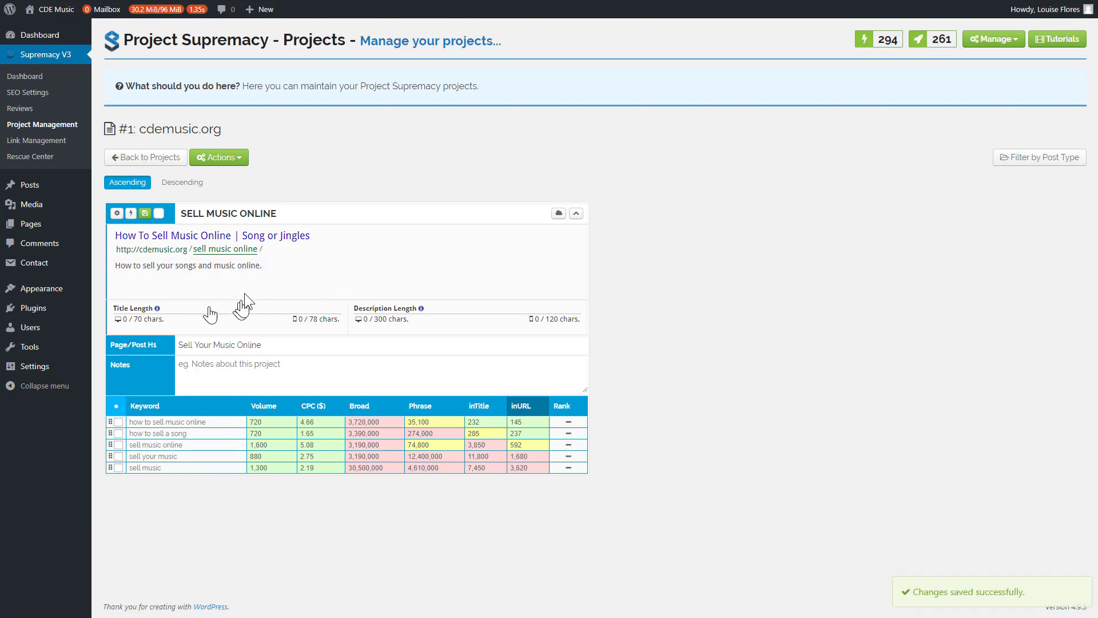
# - Create a new page from the SELL MUSIC ONLINE group and open its edit page in a separate browser tab
pyautogui.click(131, 214)
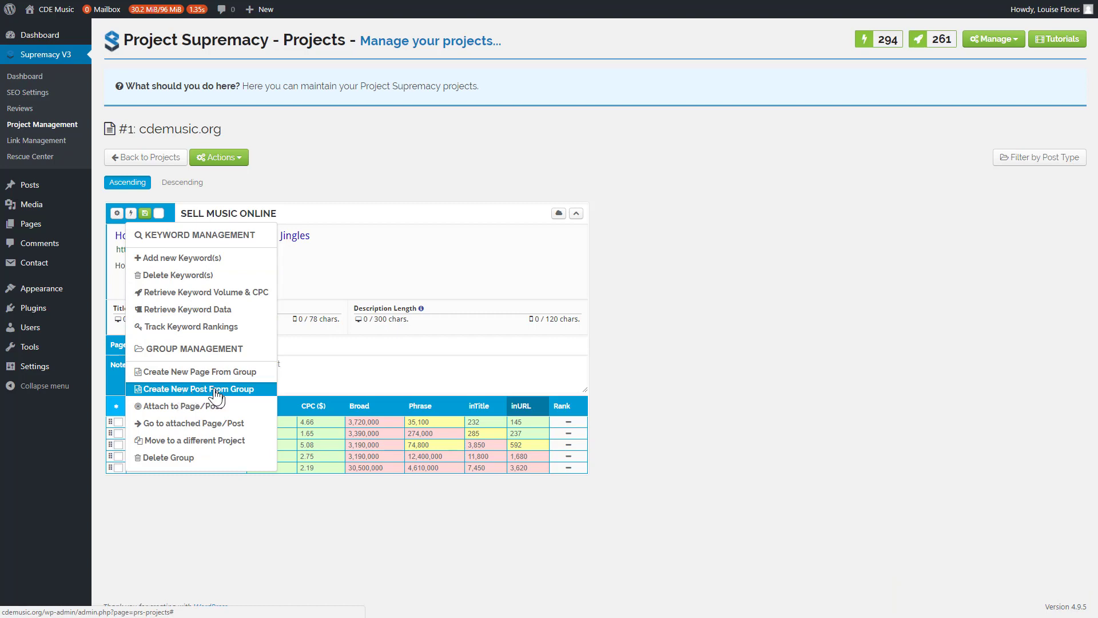
pyautogui.click(211, 372)
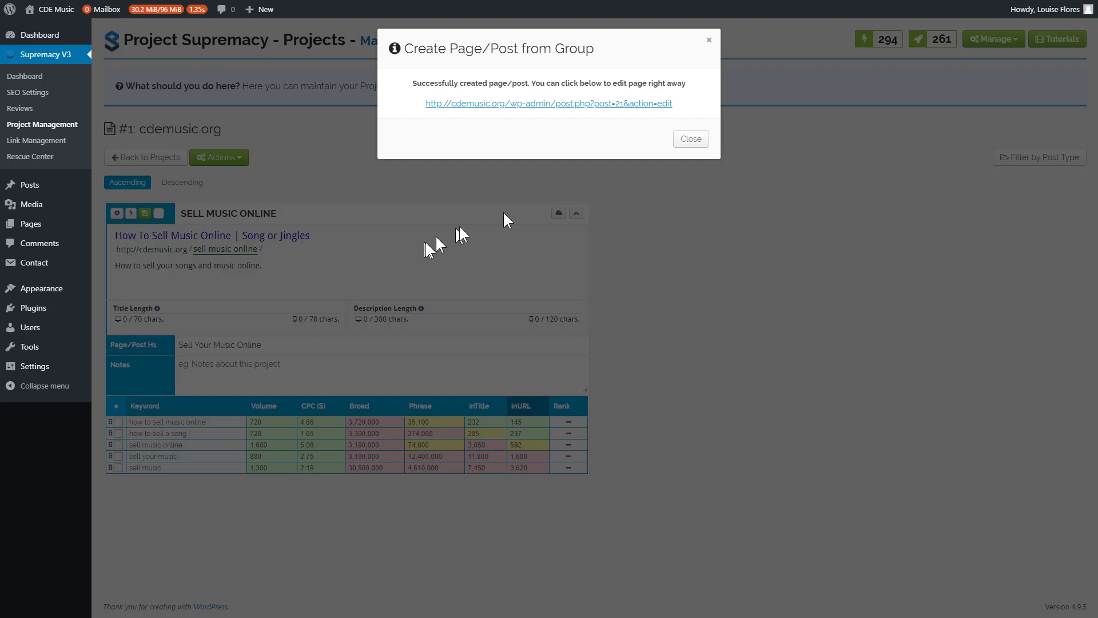
pyautogui.rightClick(583, 109)
pyautogui.click(607, 108)
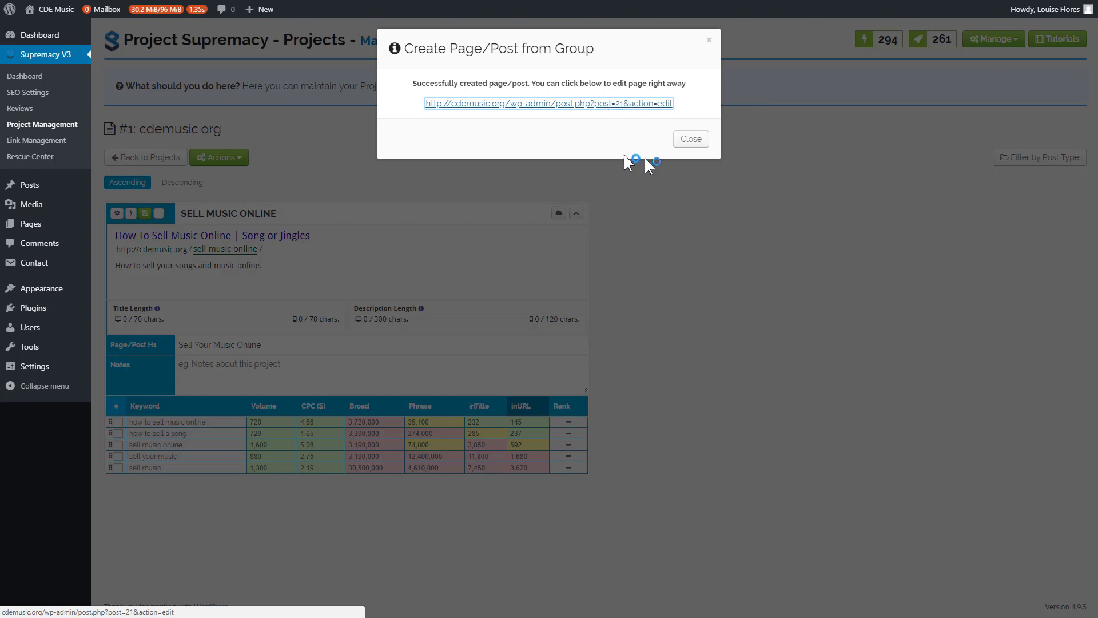
pyautogui.click(693, 141)
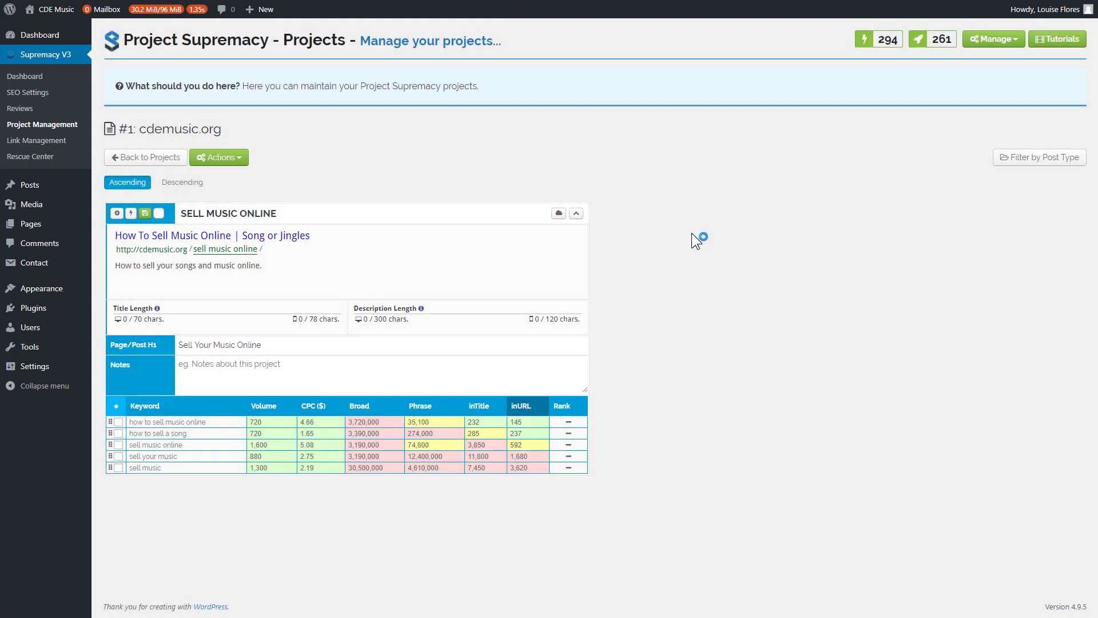
pyautogui.press('F11')
pyautogui.click(164, 8)
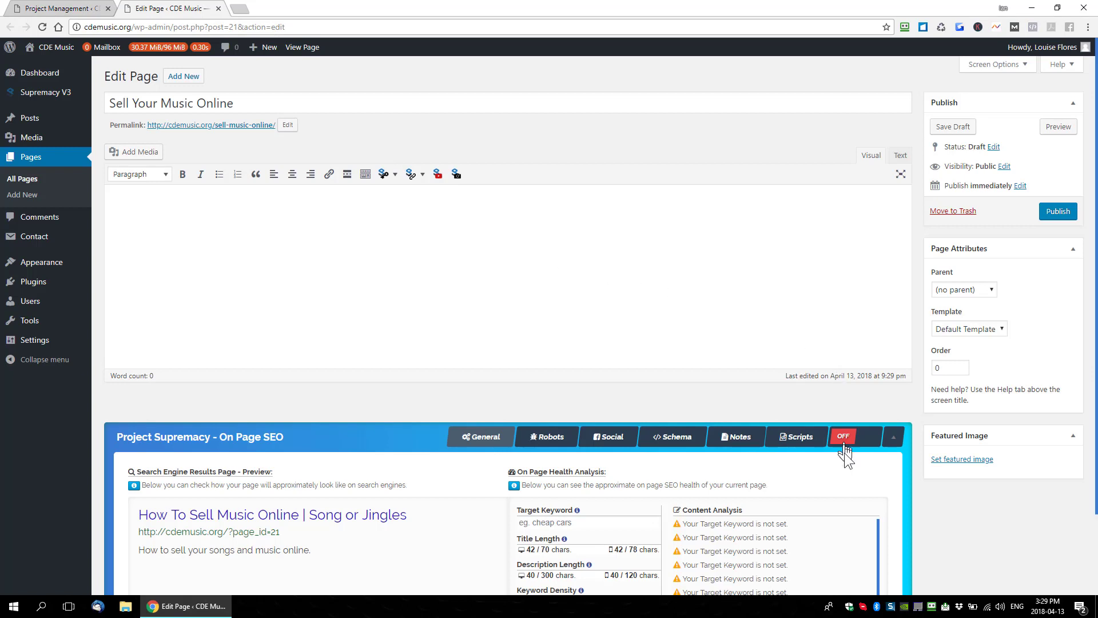
# - Turn on Project Supremacy's On Page SEO for the new page and publish the page
pyautogui.click(464, 246)
pyautogui.scroll(-2, 465, 246)
pyautogui.moveTo(124, 343); pyautogui.dragTo(177, 340)
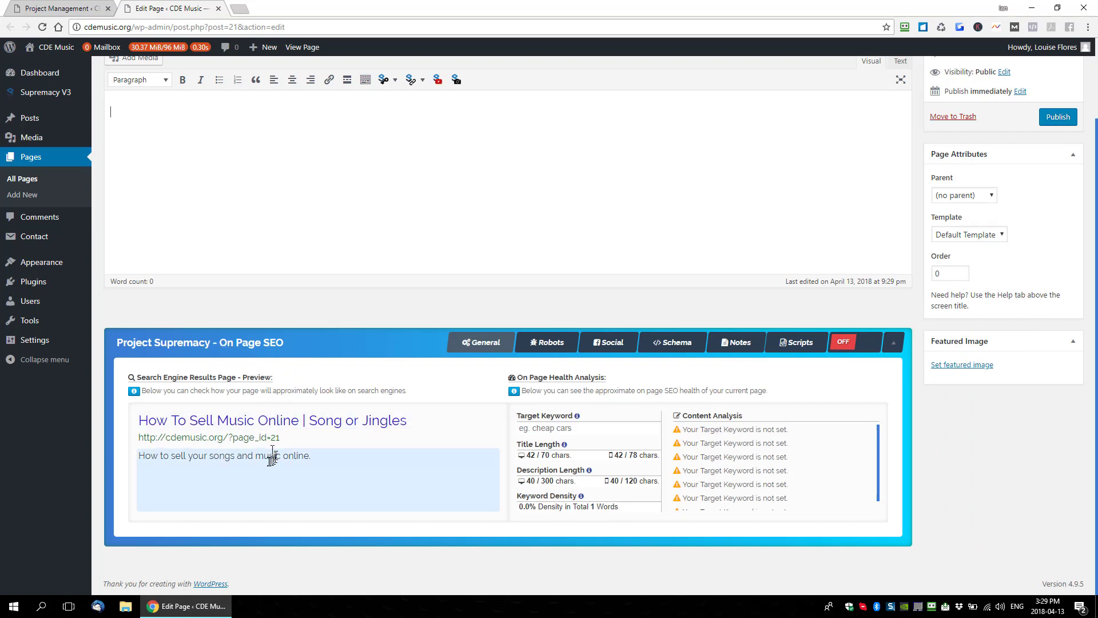
pyautogui.moveTo(279, 438); pyautogui.dragTo(228, 442)
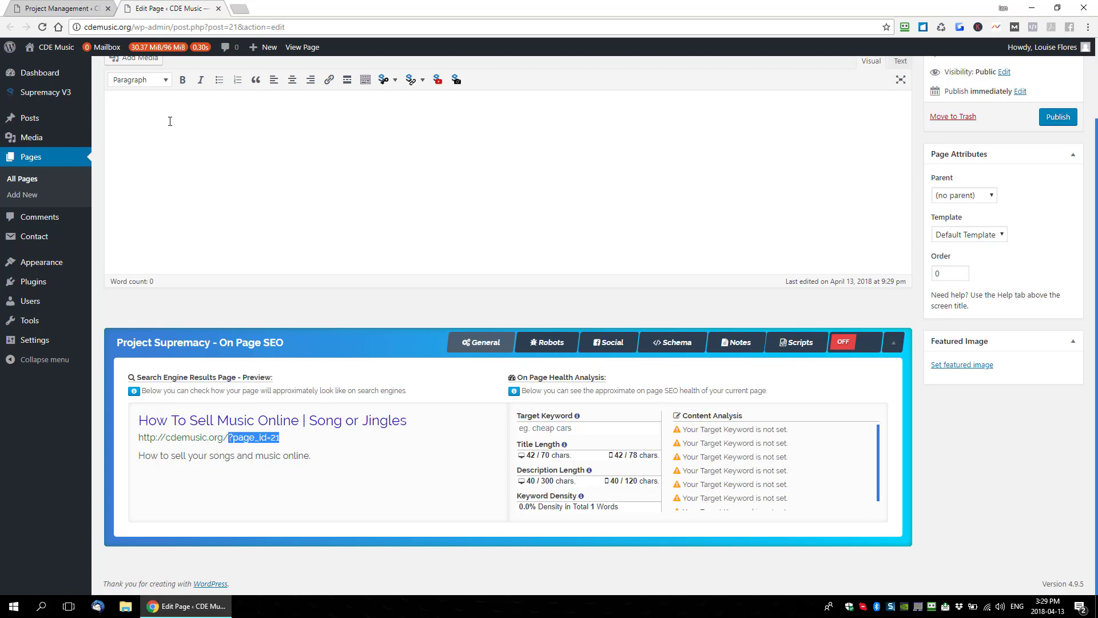
pyautogui.click(51, 9)
pyautogui.click(182, 8)
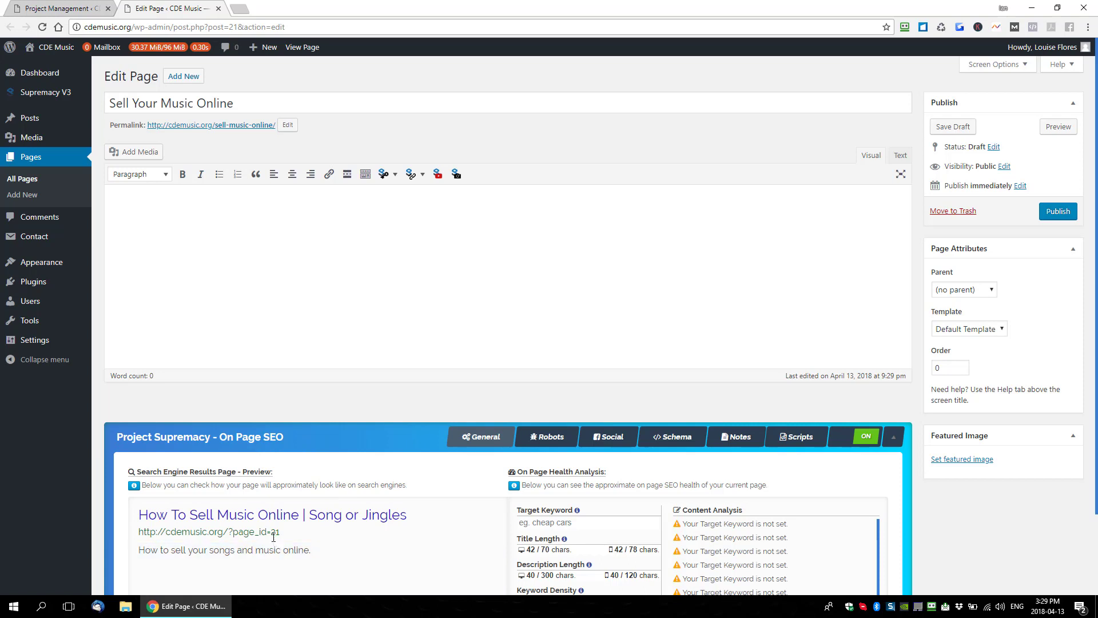
pyautogui.click(1060, 211)
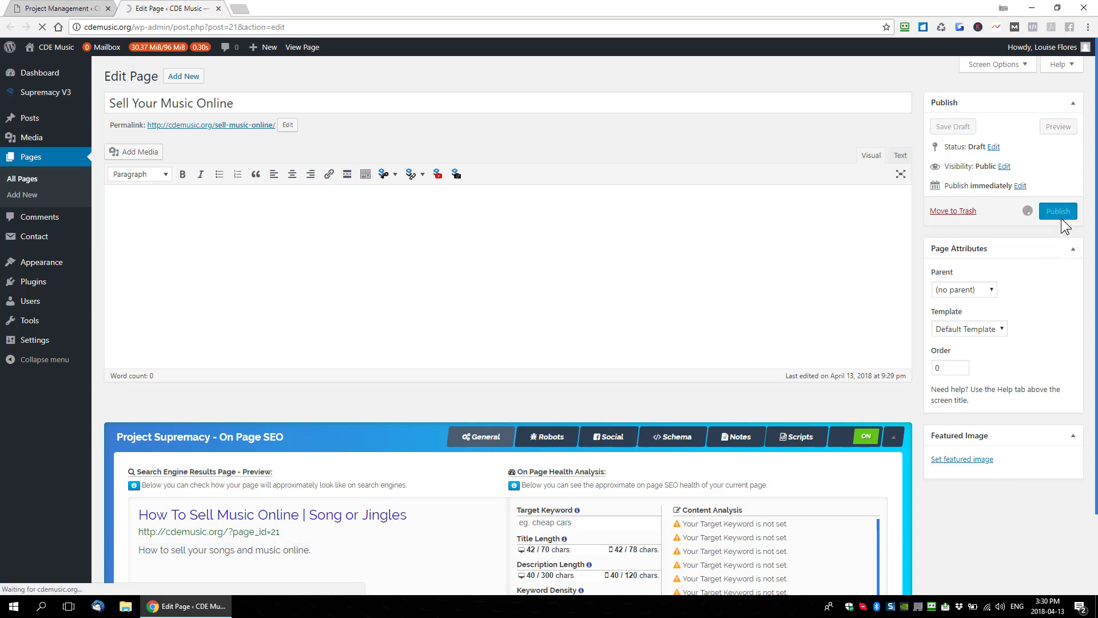
# - Compare the published page's SEO title, URL and description with the entries in the SELL MUSIC ONLINE project group
pyautogui.scroll(-3, 717, 252)
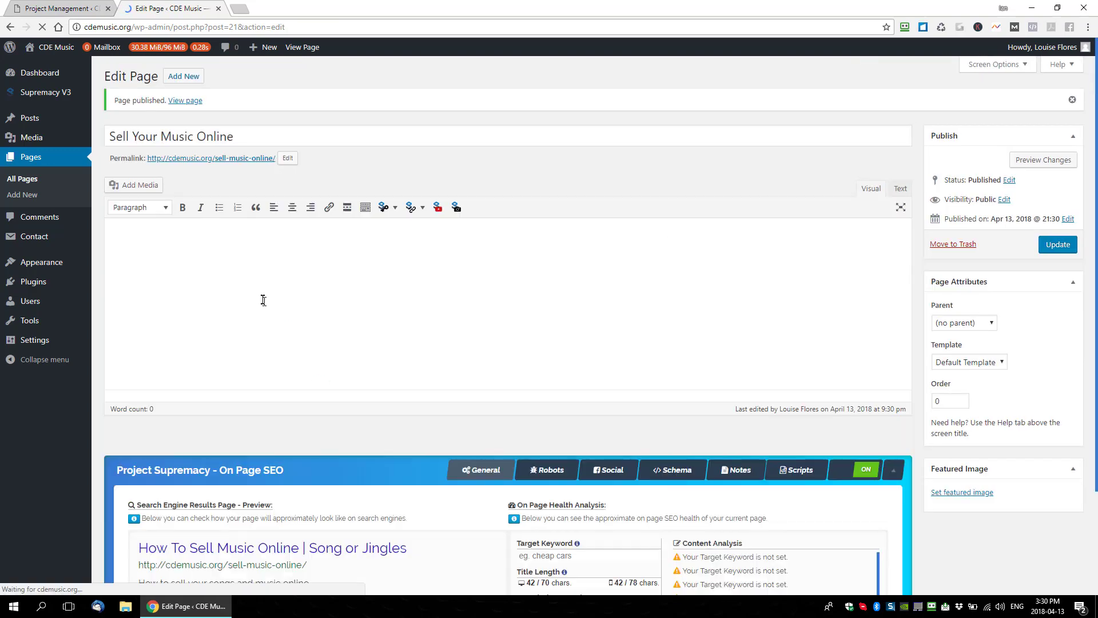
pyautogui.scroll(-3, 461, 426)
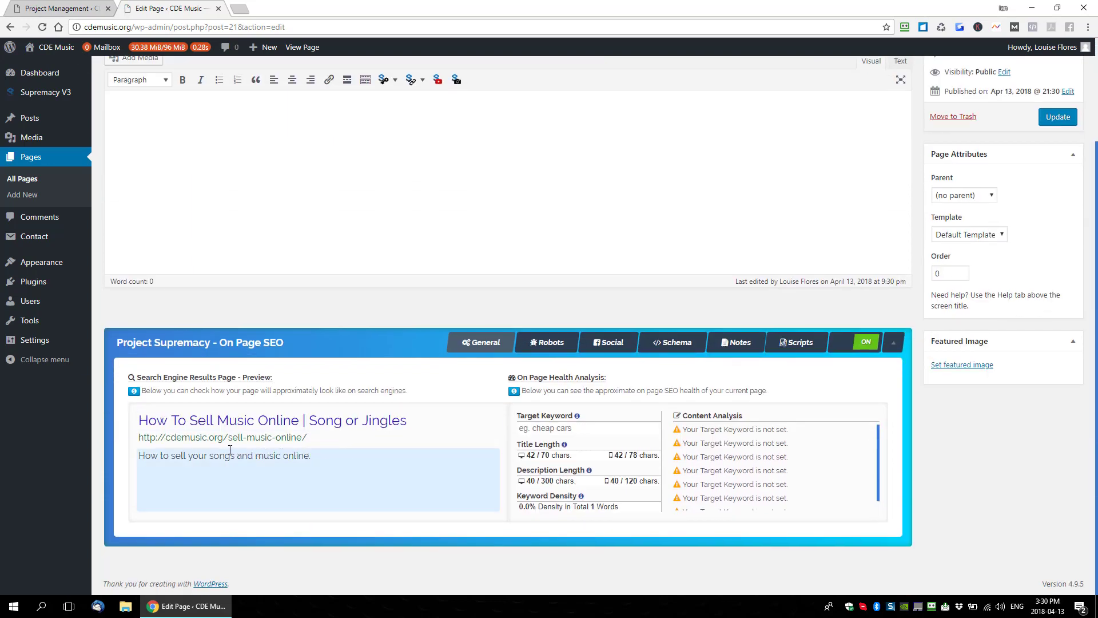
pyautogui.moveTo(139, 421); pyautogui.dragTo(407, 420)
pyautogui.click(68, 8)
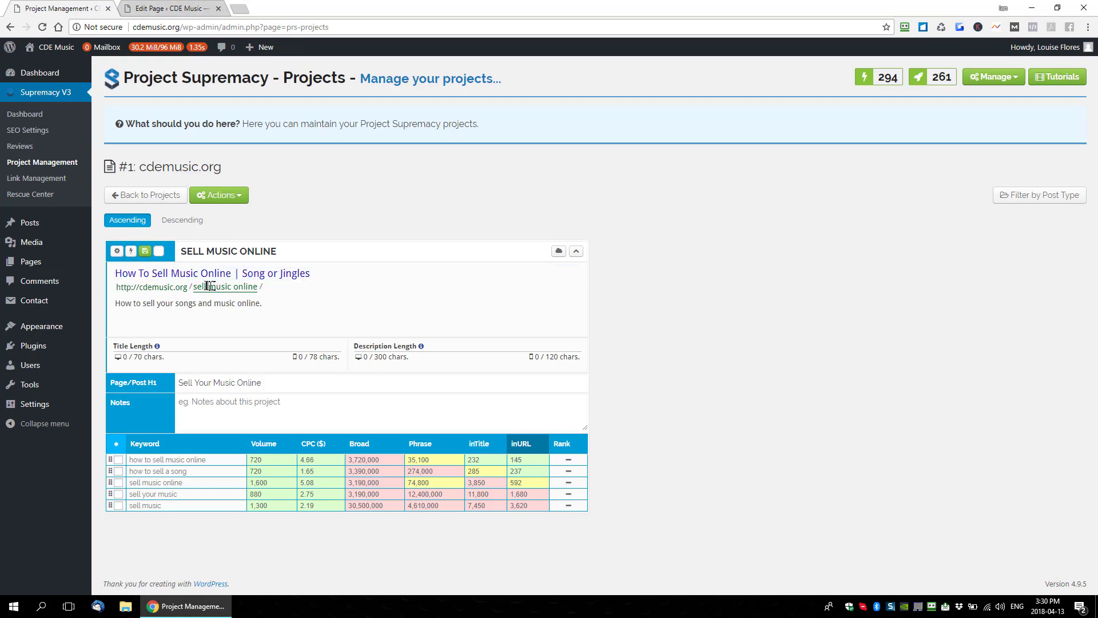
pyautogui.moveTo(275, 312); pyautogui.dragTo(127, 302)
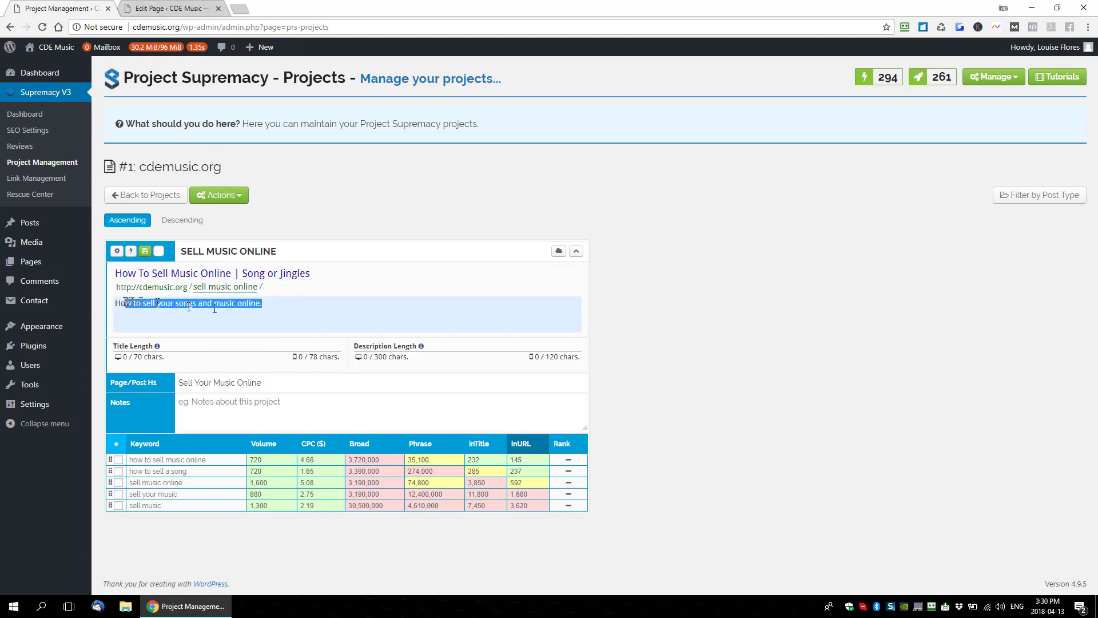
pyautogui.click(173, 9)
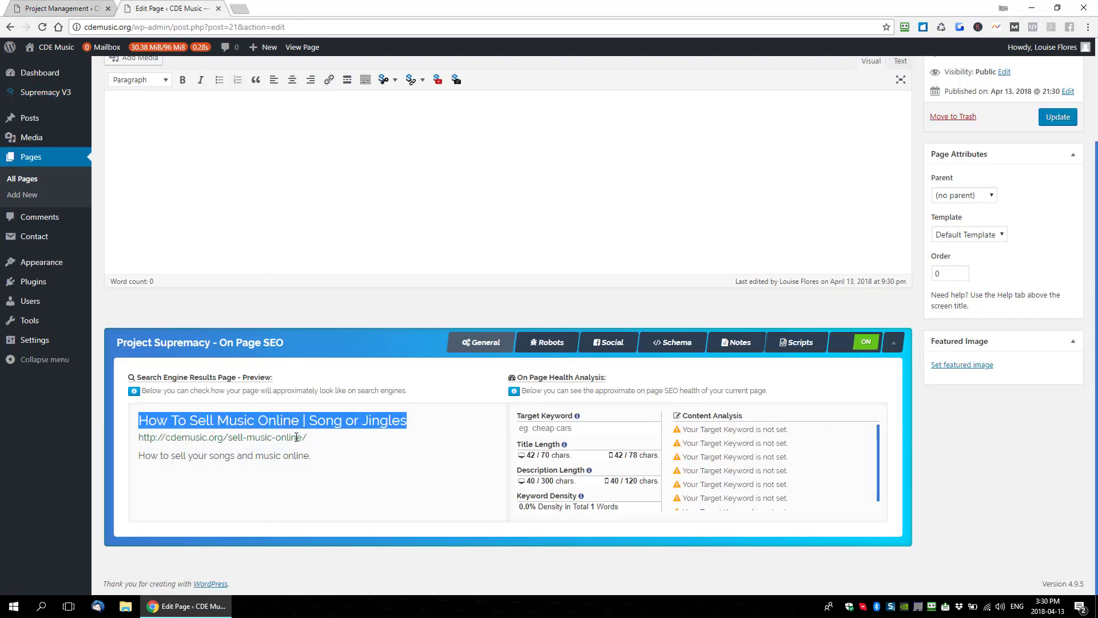
# - Examine the page title on the edit page alongside the SEO title in the search engine preview
pyautogui.scroll(2, 352, 466)
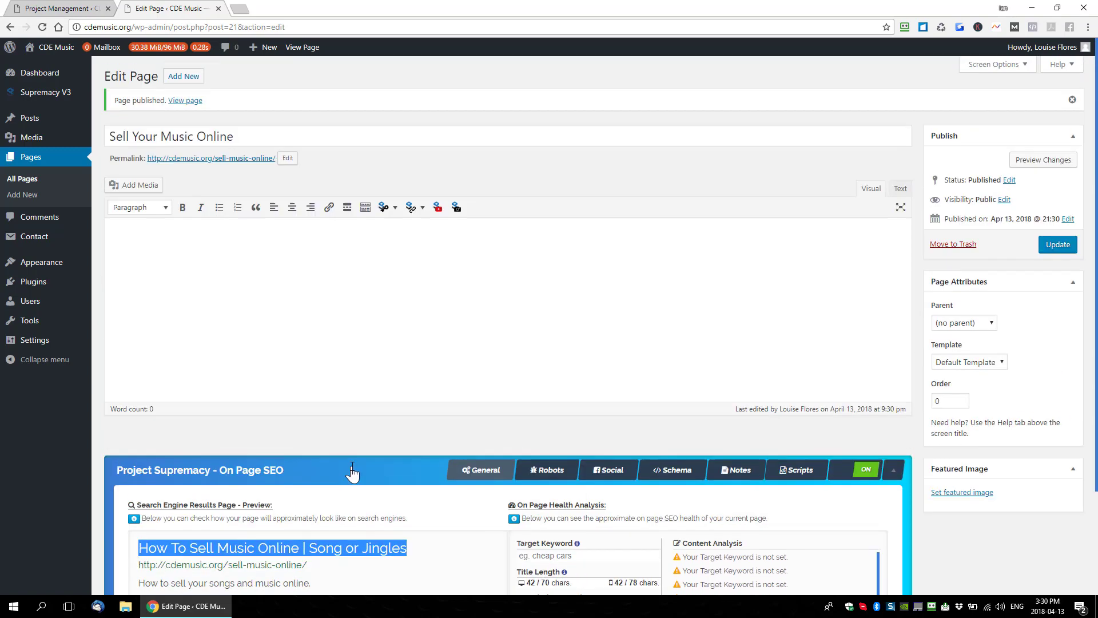
pyautogui.tripleClick(252, 138)
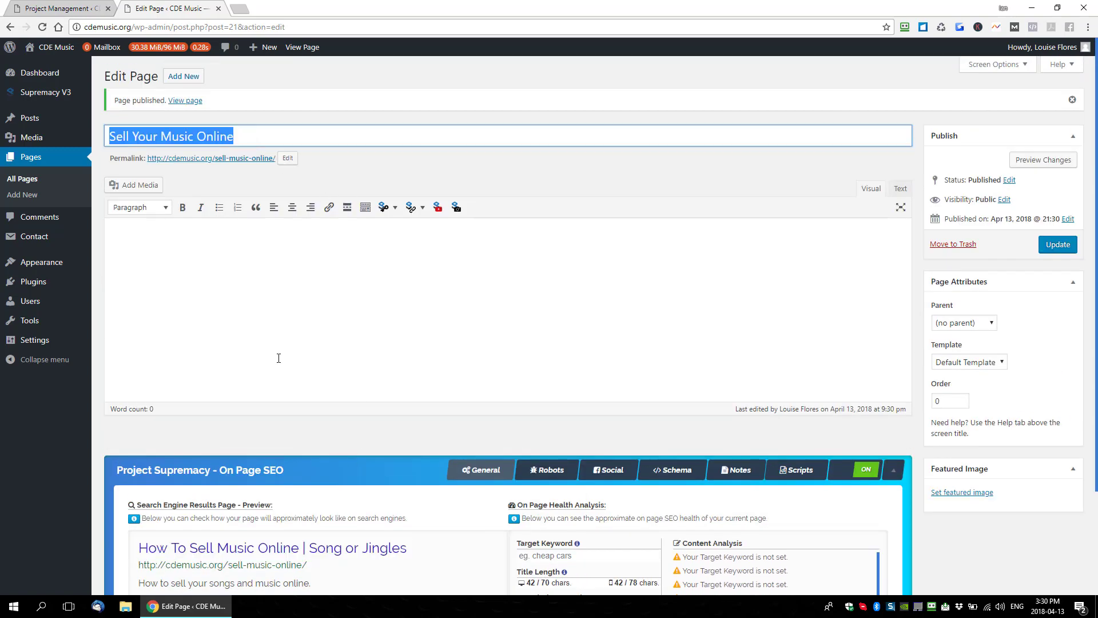
pyautogui.click(264, 141)
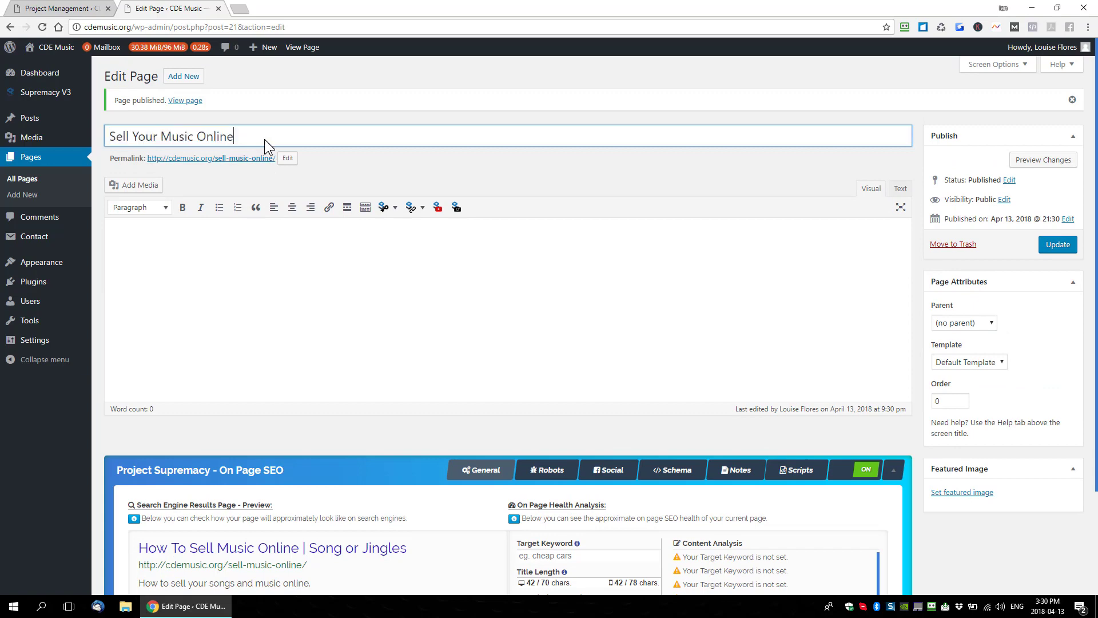
pyautogui.moveTo(267, 134); pyautogui.dragTo(116, 136)
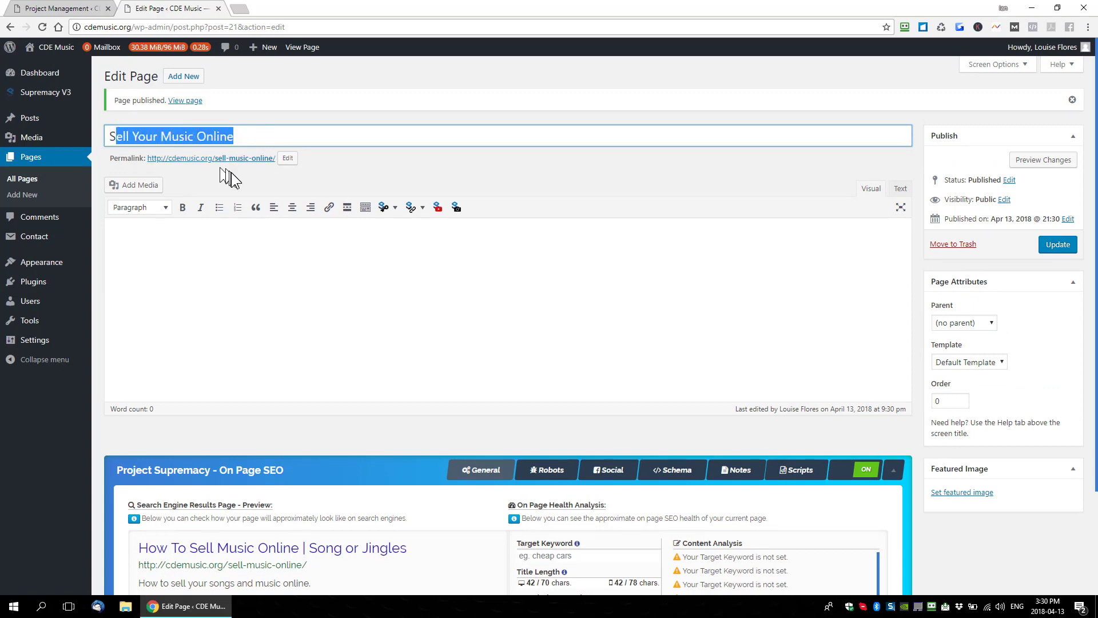
pyautogui.scroll(-2, 386, 252)
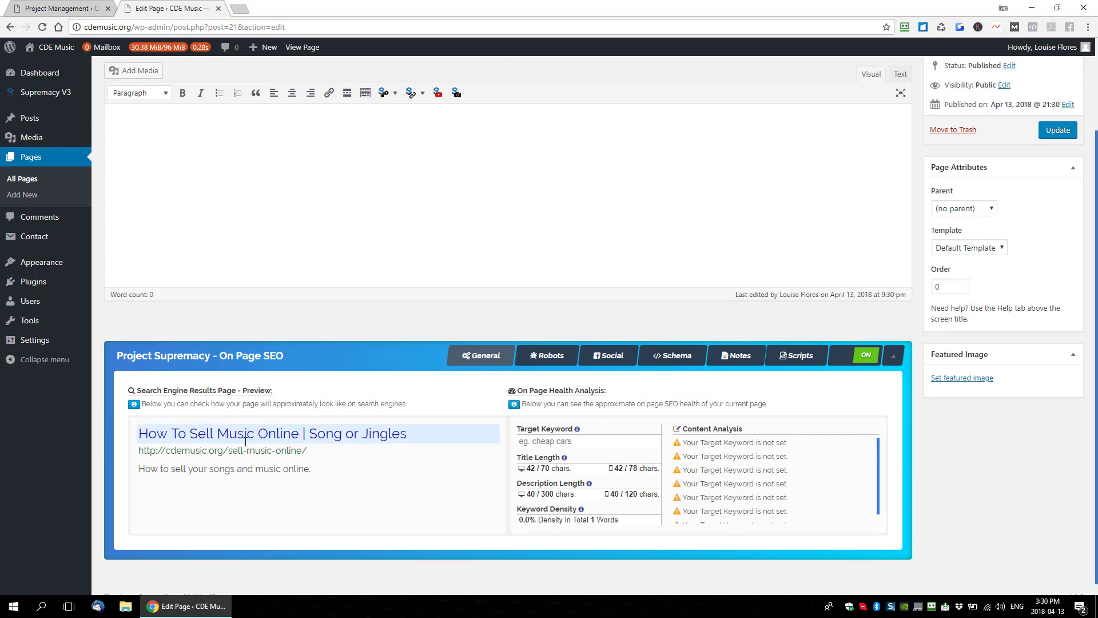
pyautogui.scroll(2, 229, 434)
pyautogui.click(240, 135)
pyautogui.hotkey('shift', 'Left')
pyautogui.hotkey('shift', 'Left')
pyautogui.hotkey('shift', 'Left')
pyautogui.hotkey('shift', 'Left')
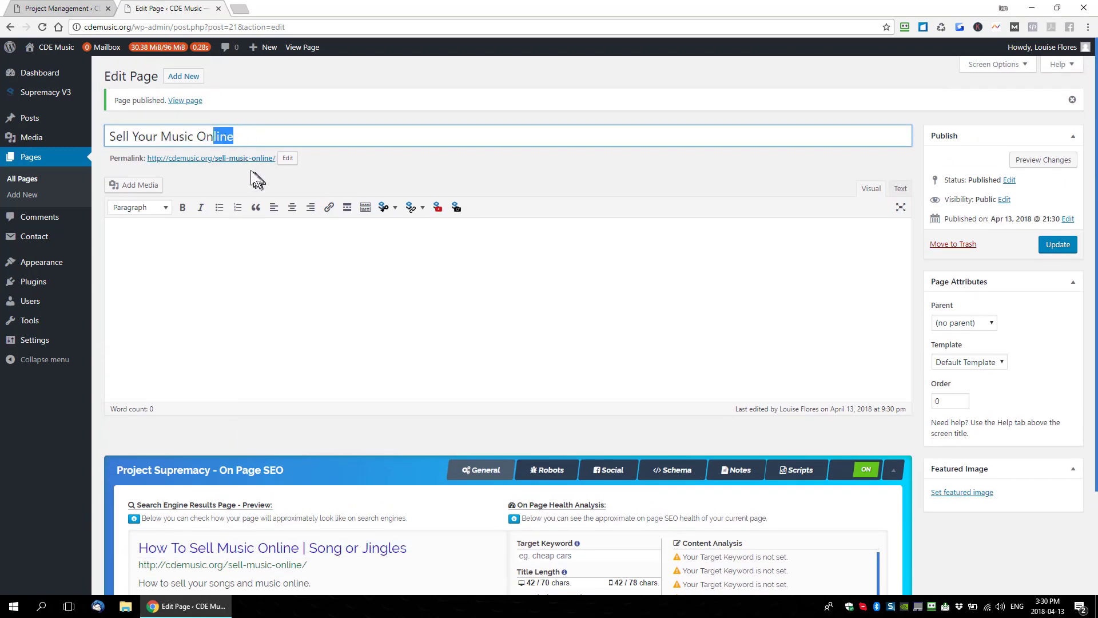
# - Open the page's permalink in a new tab and check the heading on the live page
pyautogui.rightClick(244, 165)
pyautogui.click(266, 166)
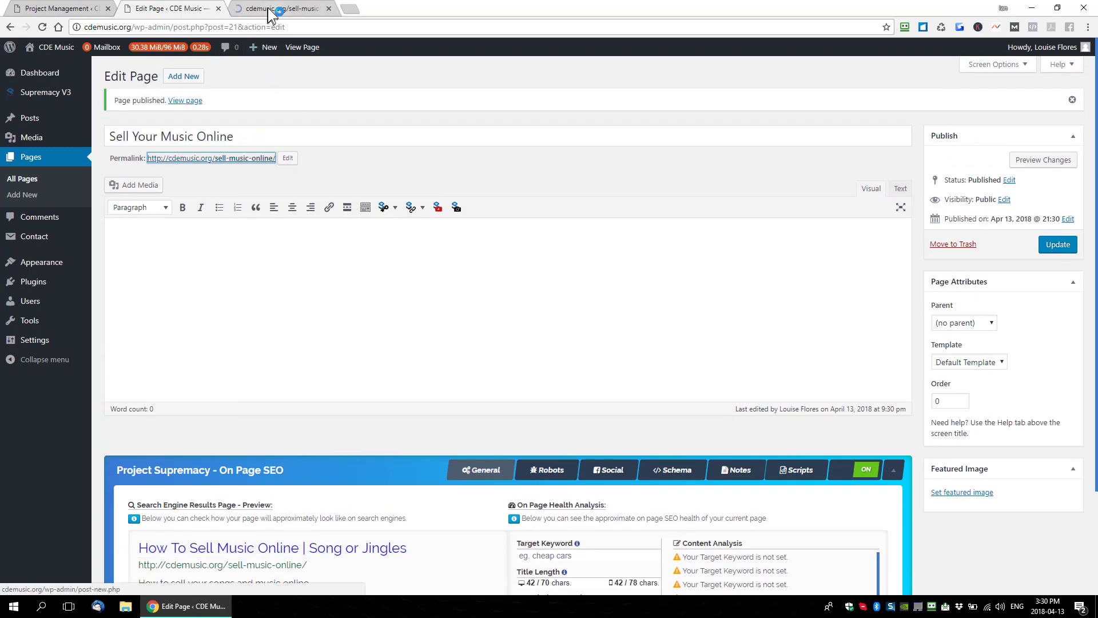
pyautogui.click(277, 8)
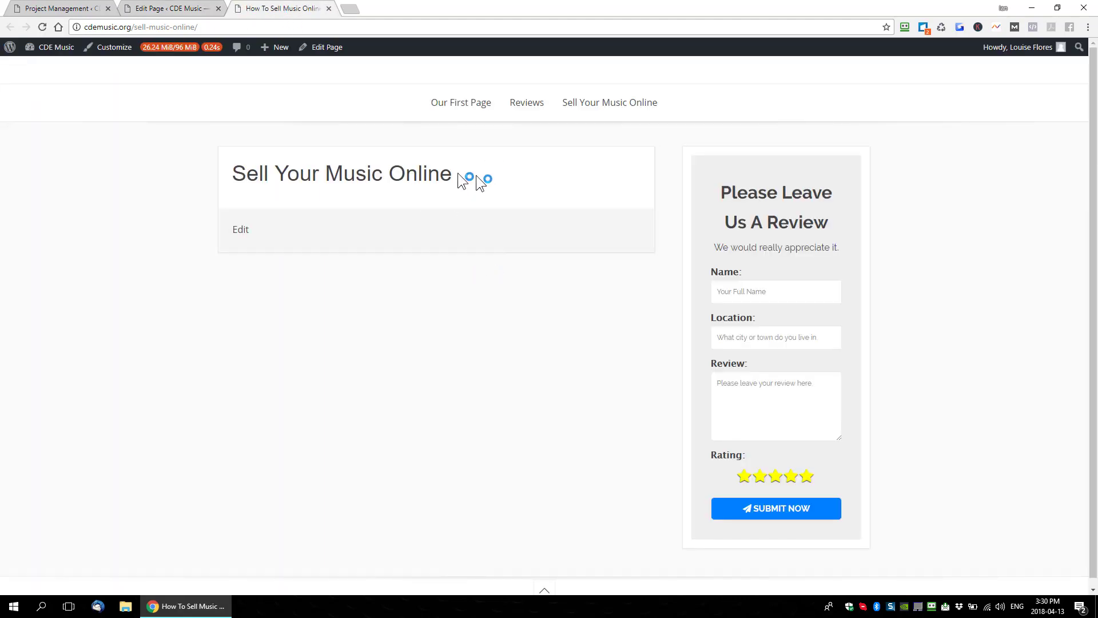
pyautogui.moveTo(458, 173); pyautogui.dragTo(246, 173)
pyautogui.click(332, 211)
pyautogui.moveTo(487, 176); pyautogui.dragTo(223, 171)
# - Review the edit page's title and search engine preview against the project group's SEO details
pyautogui.click(189, 8)
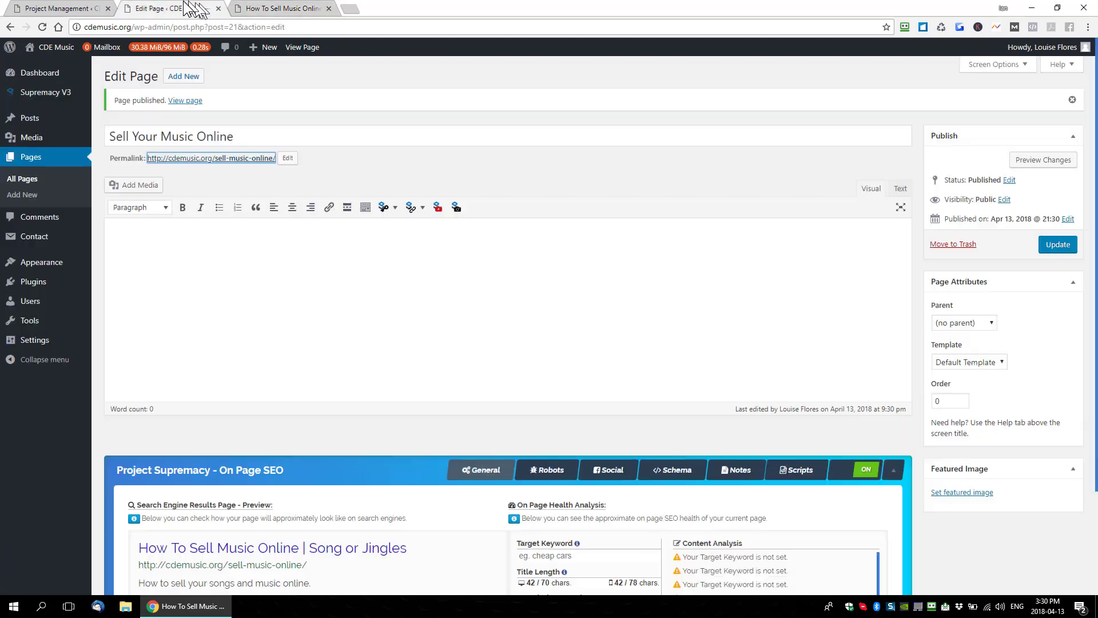
pyautogui.scroll(-2, 332, 408)
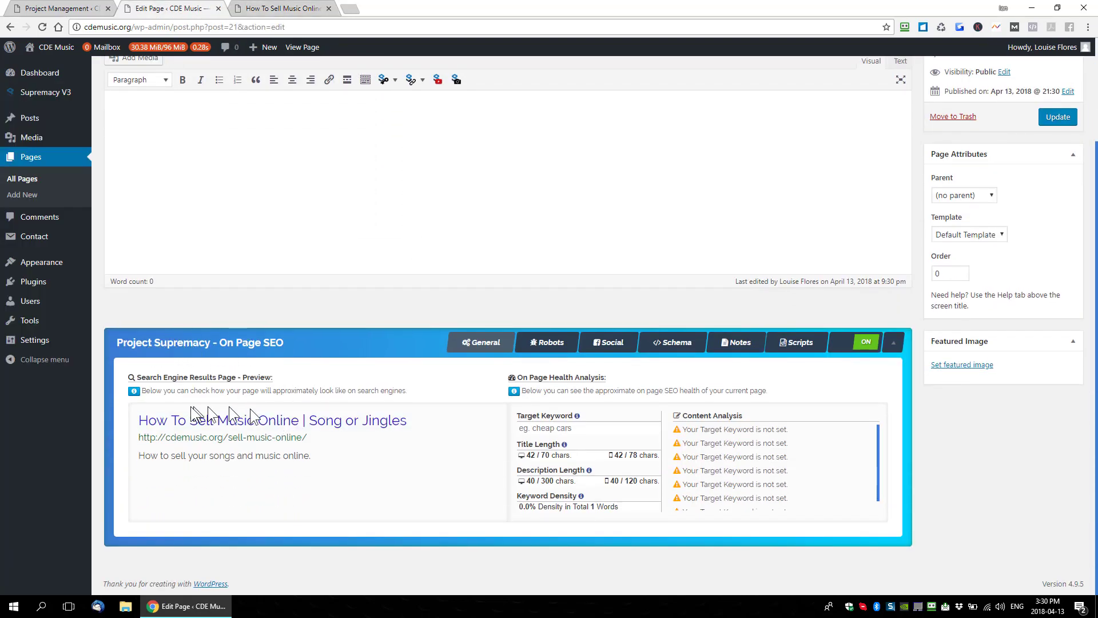
pyautogui.click(261, 440)
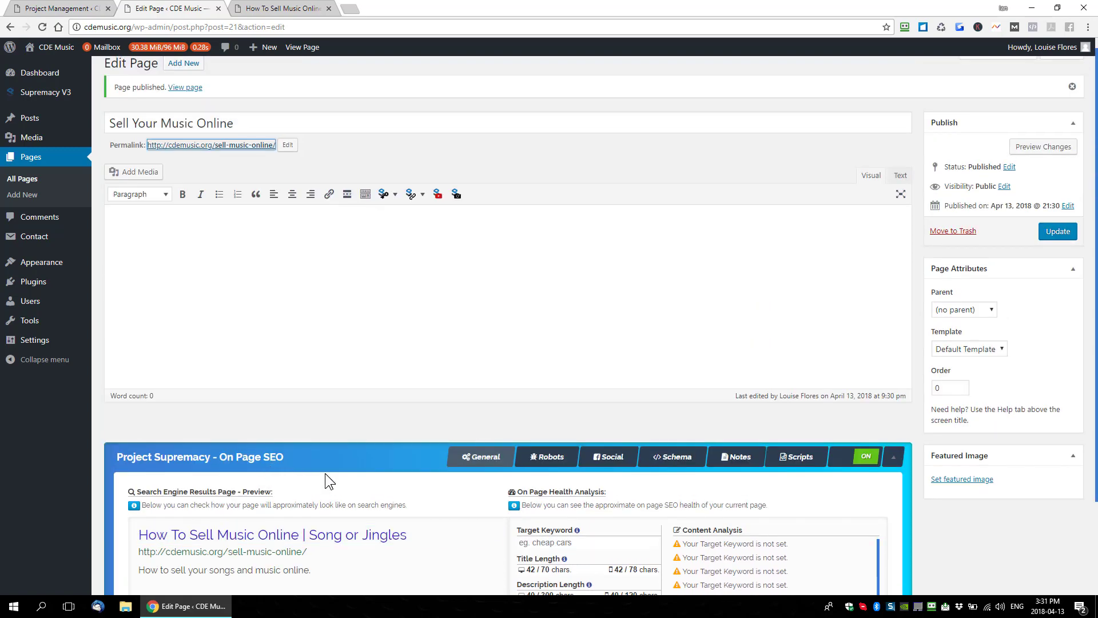
pyautogui.scroll(1, 343, 240)
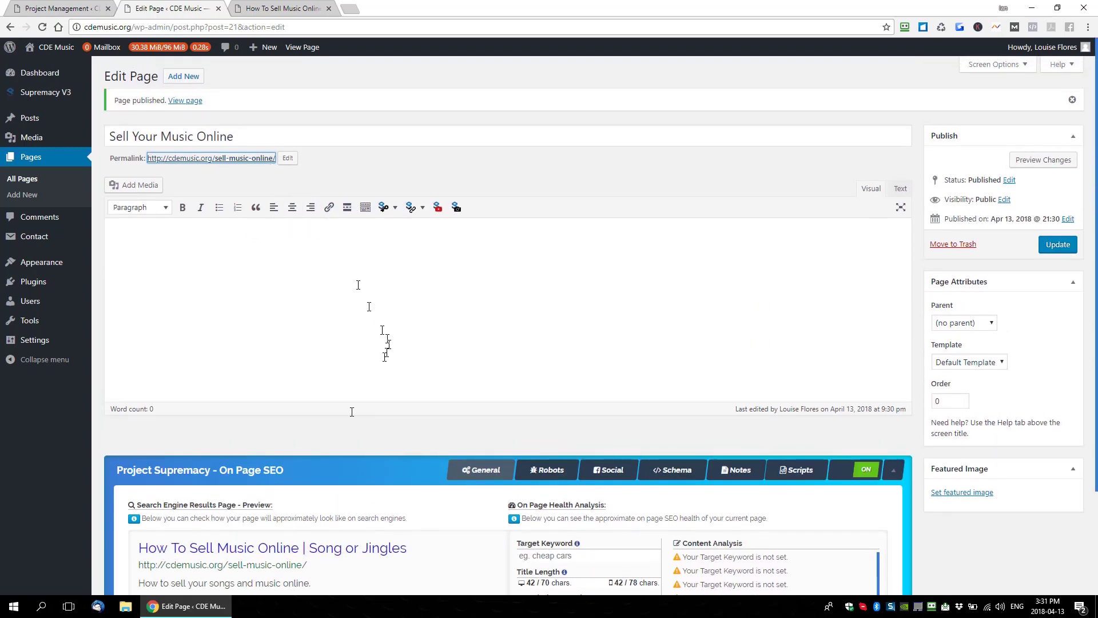
pyautogui.moveTo(233, 136); pyautogui.dragTo(214, 137)
pyautogui.moveTo(223, 136); pyautogui.dragTo(264, 138)
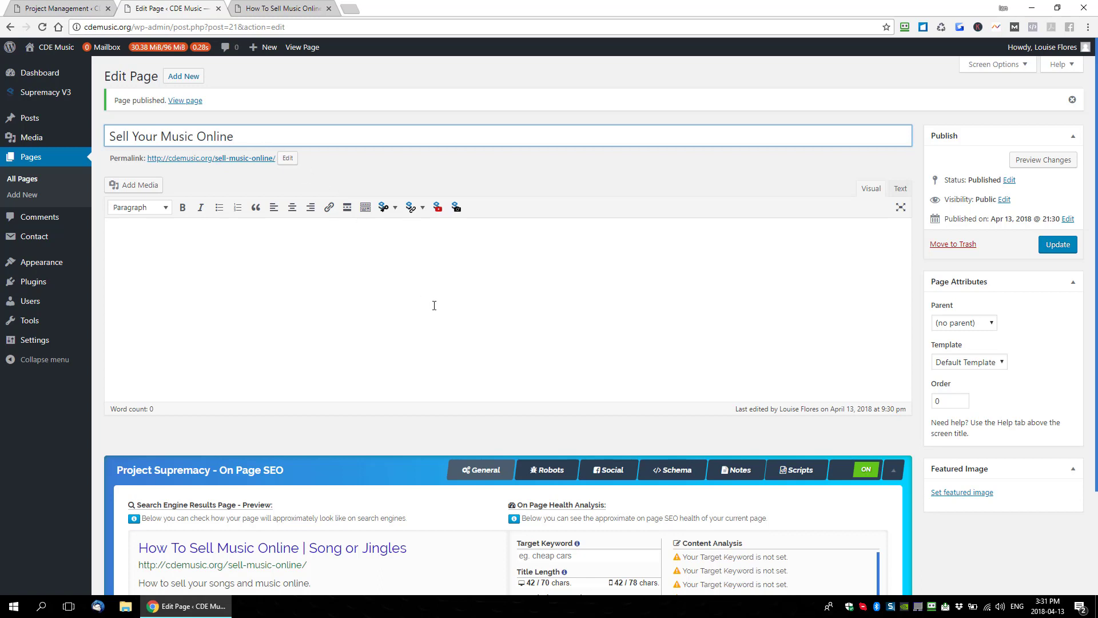
pyautogui.scroll(-2, 434, 308)
pyautogui.scroll(2, 392, 294)
pyautogui.click(60, 8)
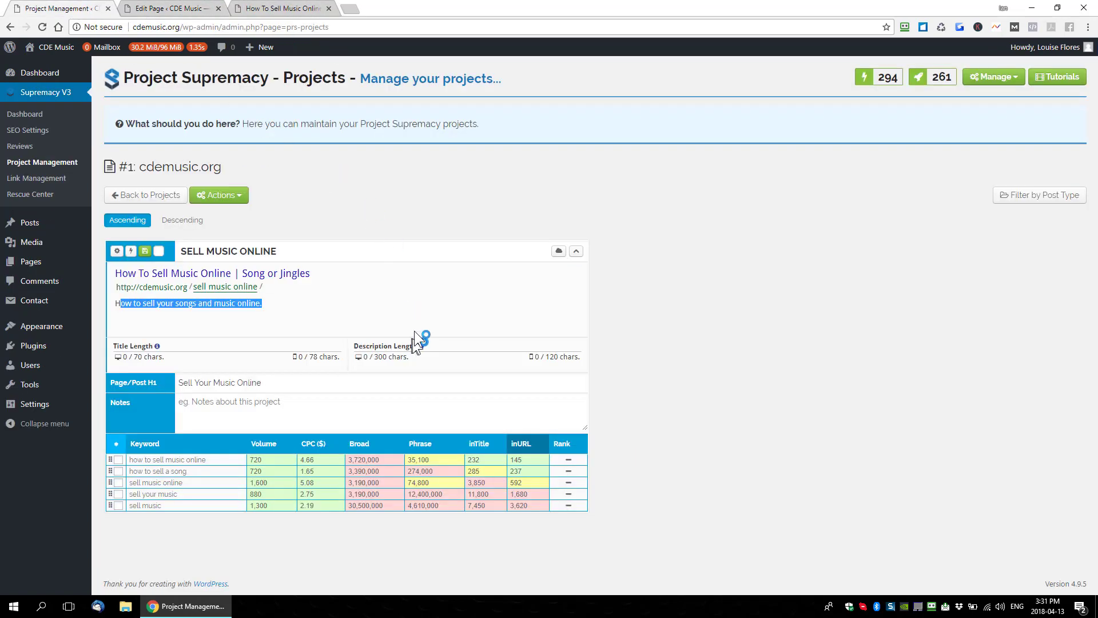
pyautogui.click(191, 9)
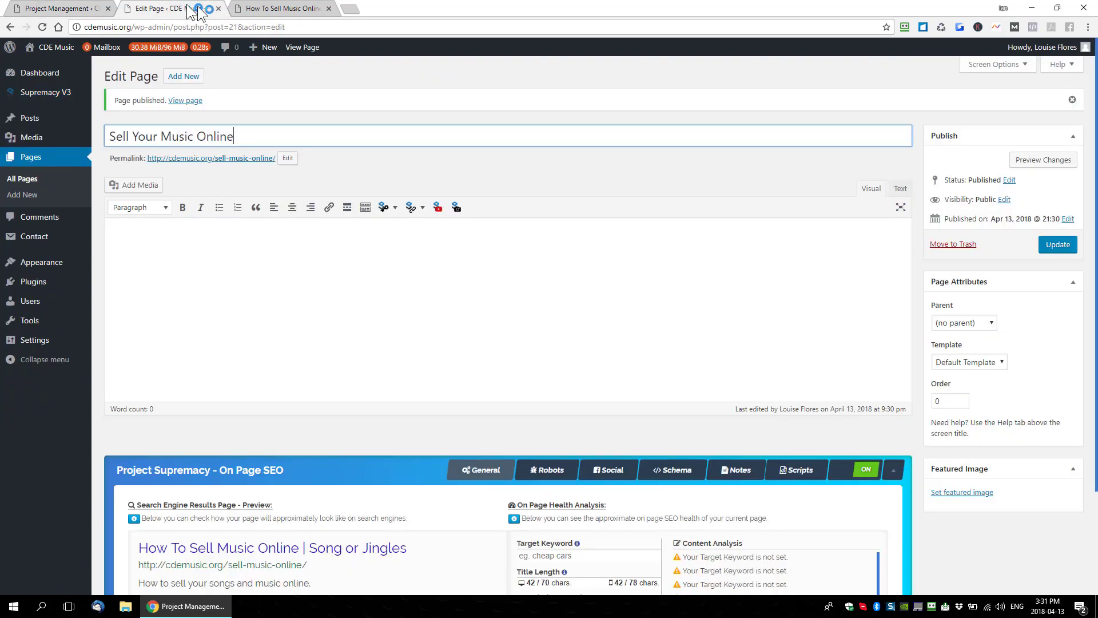
# - Append "CHANGE" to the page title and "TITLE" to the SEO title in the search engine preview
pyautogui.moveTo(294, 139); pyautogui.dragTo(98, 143)
pyautogui.click(266, 132)
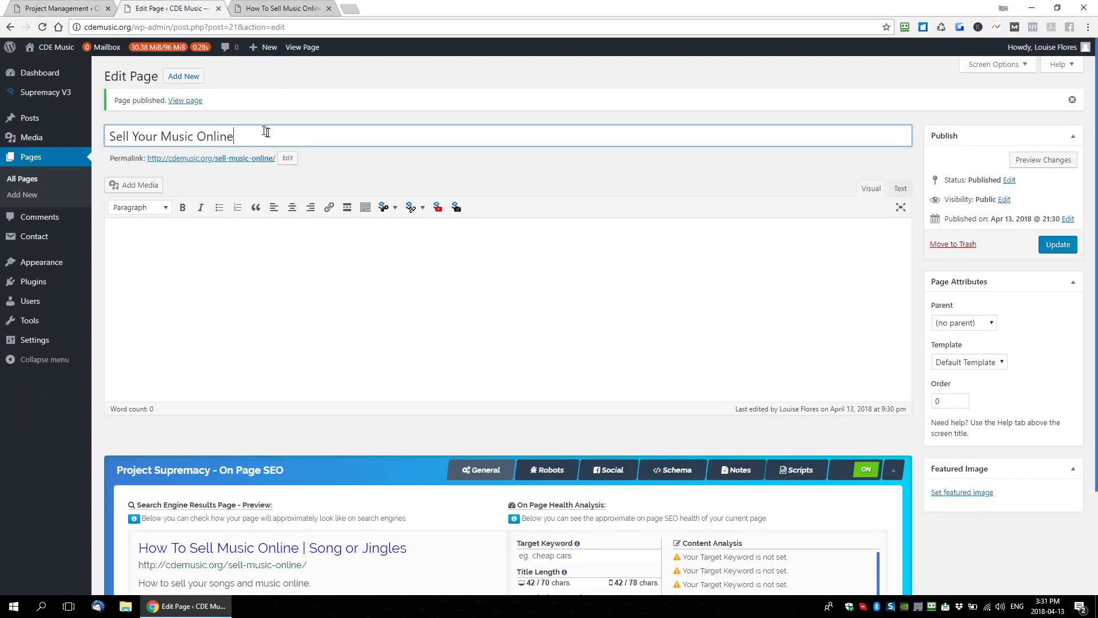
pyautogui.write('CHANGE')
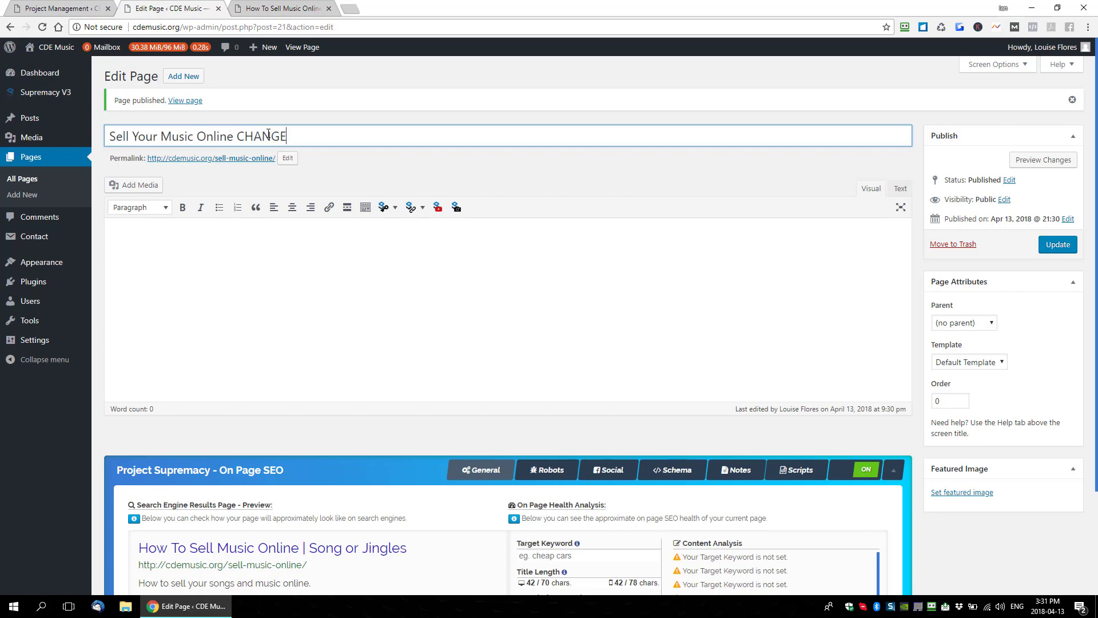
pyautogui.scroll(-2, 351, 172)
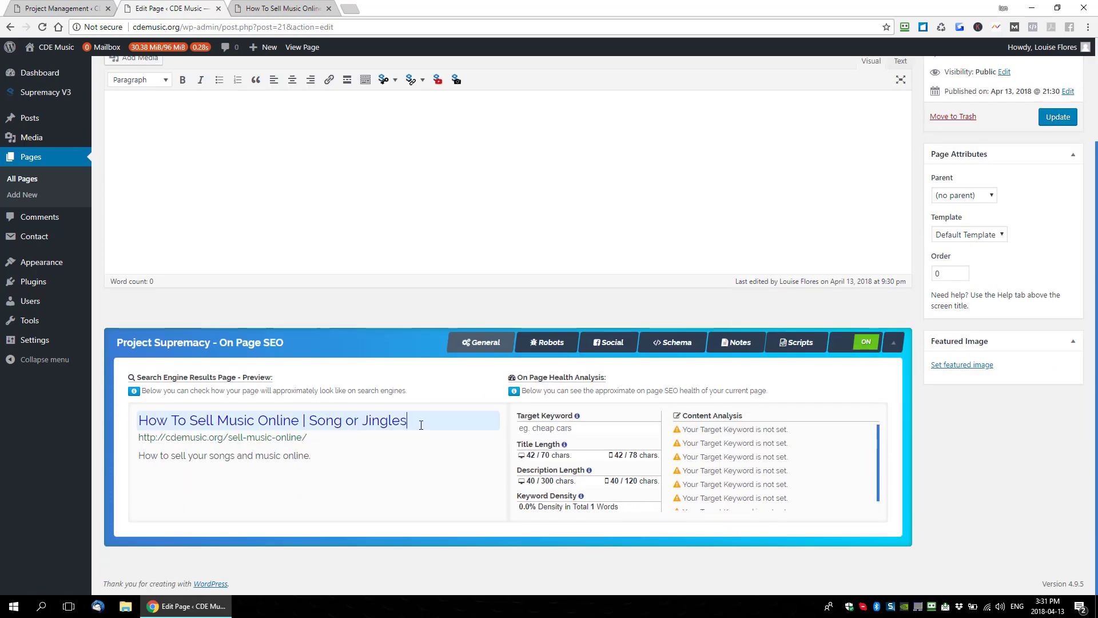
pyautogui.write('ITLE')
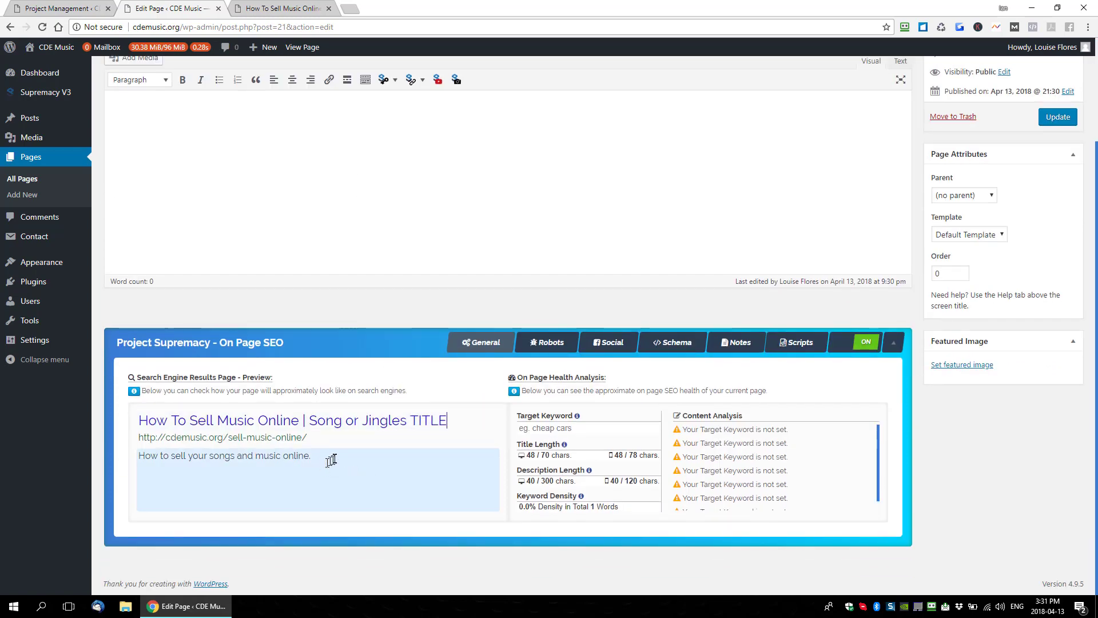
# - Append "DESC" to the SEO description in the search engine preview and update the page
pyautogui.write(' D')
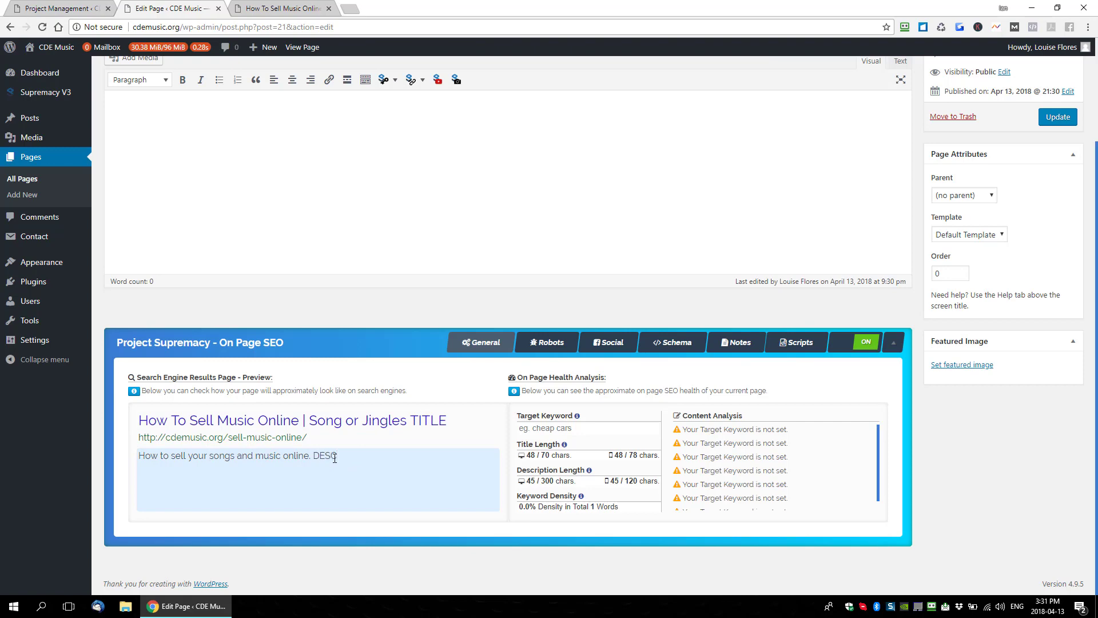
pyautogui.write('ESC')
pyautogui.scroll(2, 394, 357)
pyautogui.click(1058, 233)
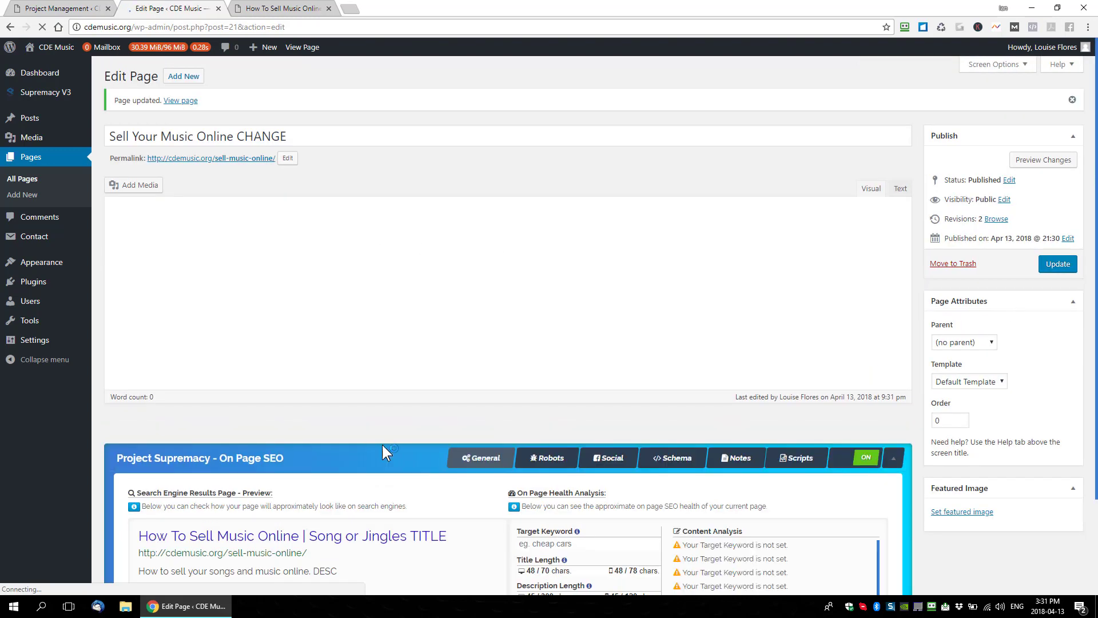
# - Close the live page tab and compare the edit page's SEO preview with the SELL MUSIC ONLINE group's details in the cdemusic.org project
pyautogui.click(71, 9)
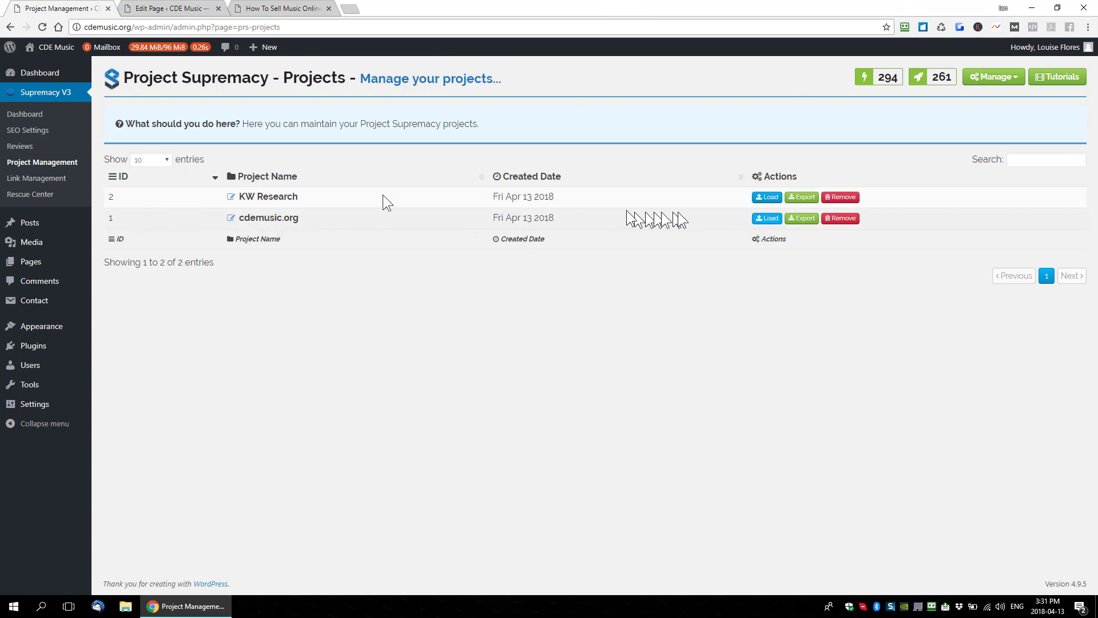
pyautogui.click(270, 9)
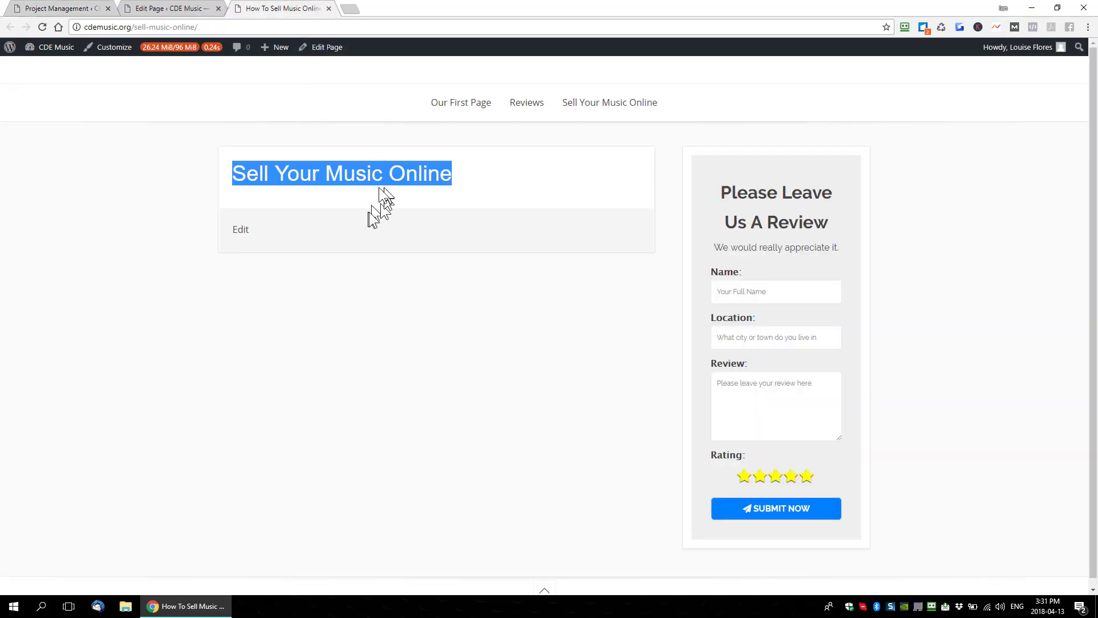
pyautogui.click(329, 8)
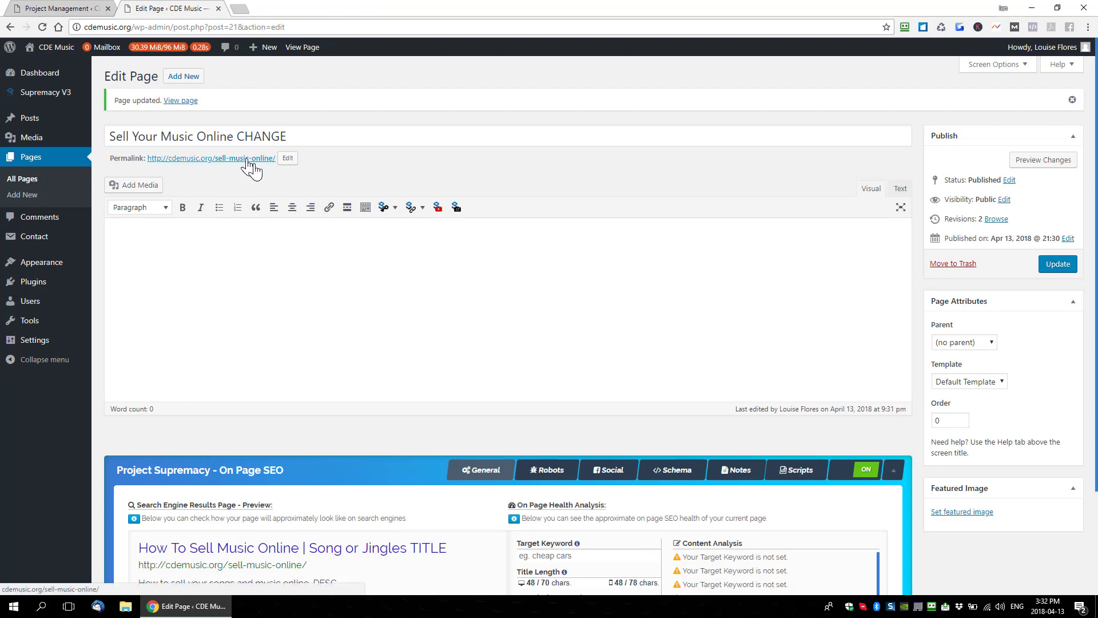
pyautogui.scroll(-2, 275, 482)
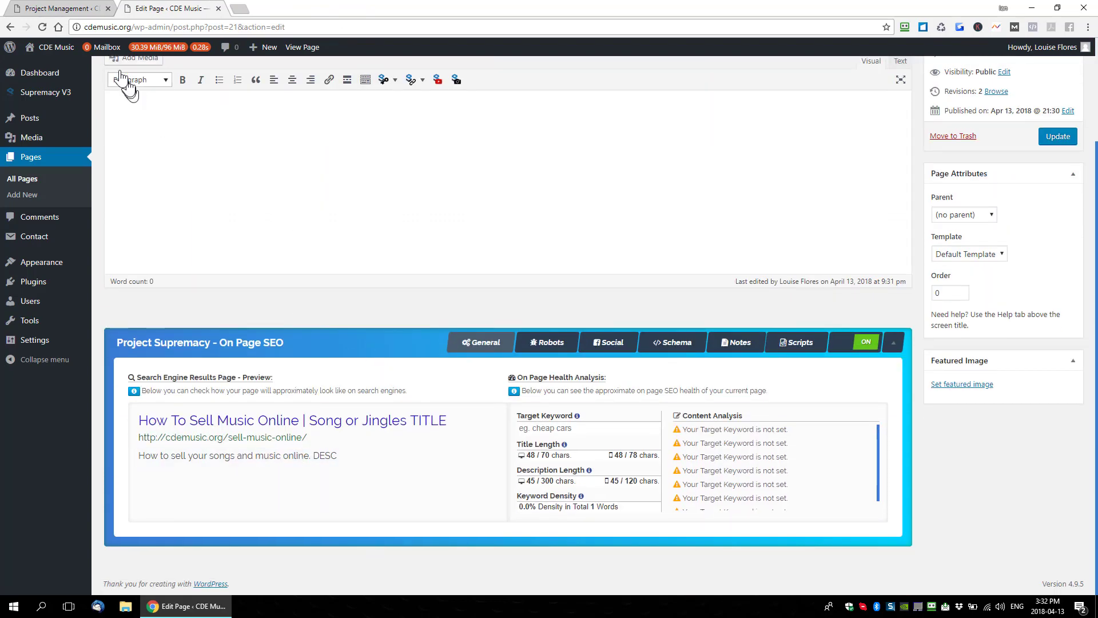
pyautogui.click(63, 8)
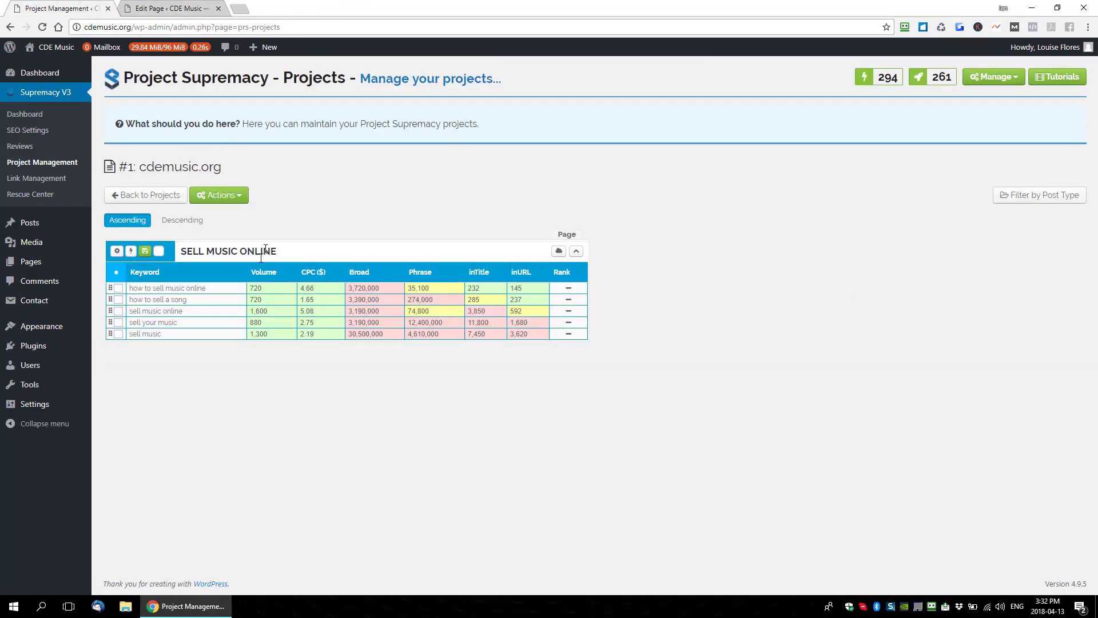
pyautogui.click(116, 251)
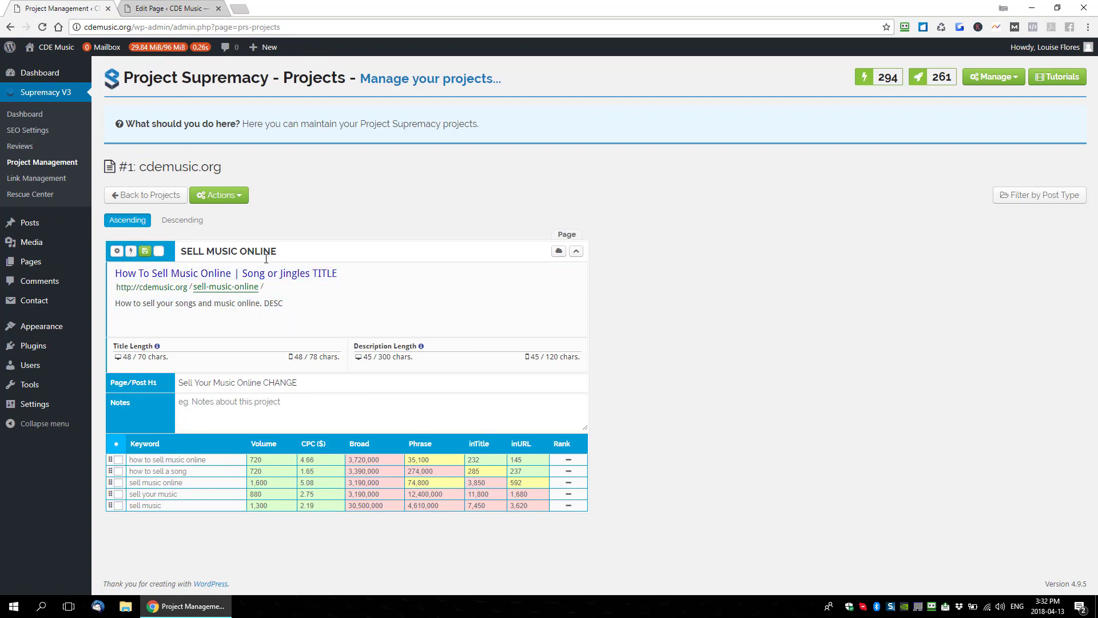
# - Remove "CHANGE" from the group's H1, "TITLE" from its SEO title and "DESC" from its description, and save the group
pyautogui.doubleClick(271, 385)
pyautogui.click(321, 383)
pyautogui.moveTo(323, 384); pyautogui.dragTo(264, 385)
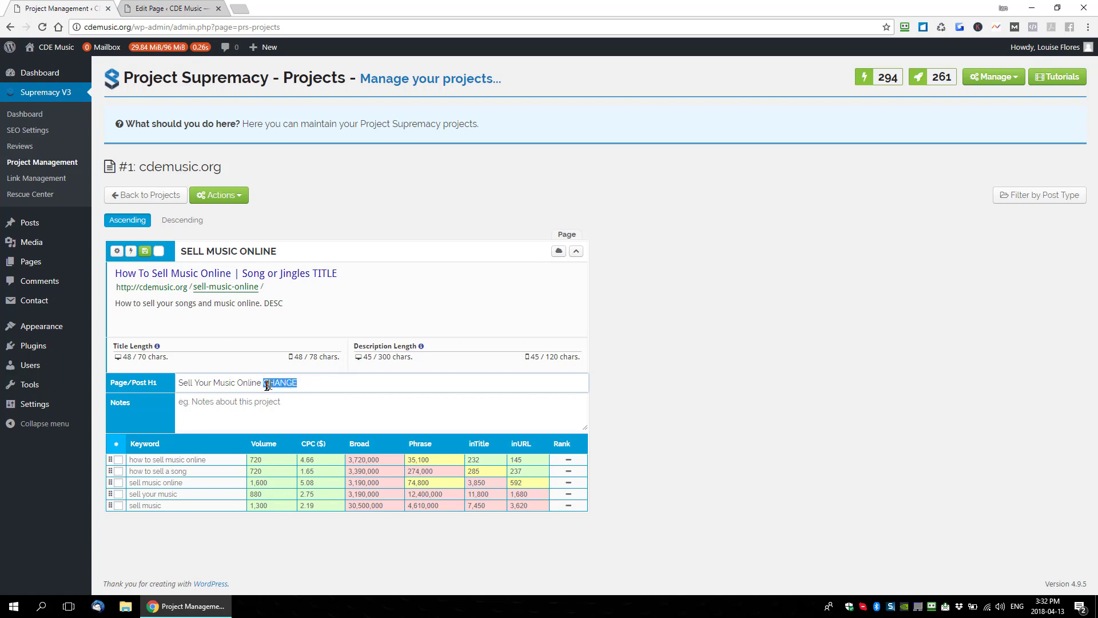
pyautogui.press('BackSpace')
pyautogui.moveTo(338, 273); pyautogui.dragTo(262, 304)
pyautogui.press('BackSpace')
pyautogui.press('BackSpace')
pyautogui.click(145, 251)
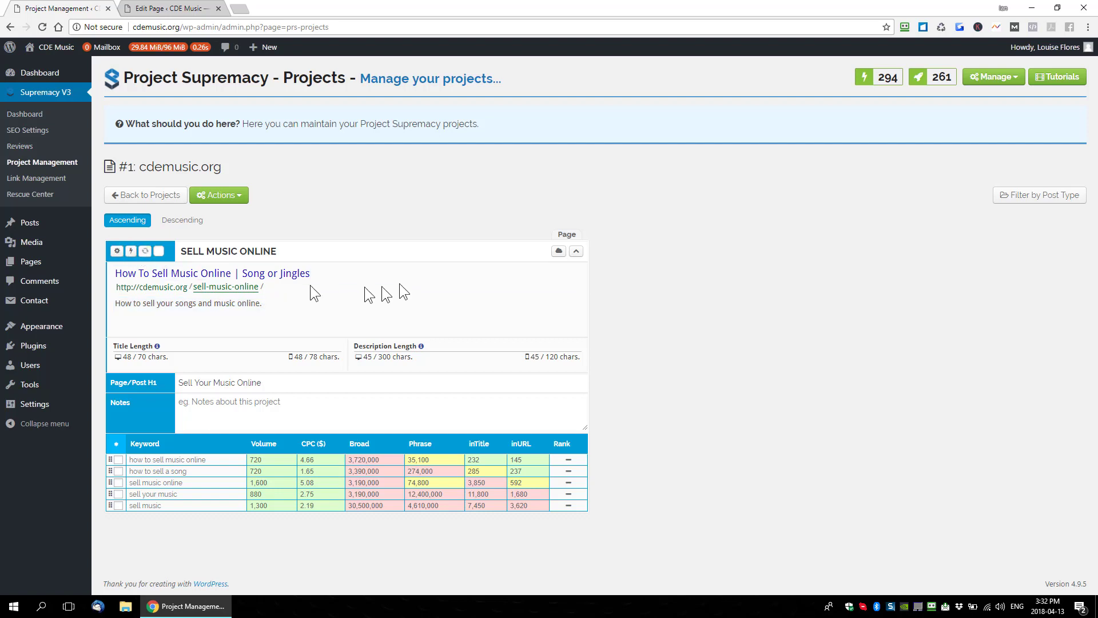
# - Reload the edit page, check its title and search engine preview, and return to the project
pyautogui.click(160, 13)
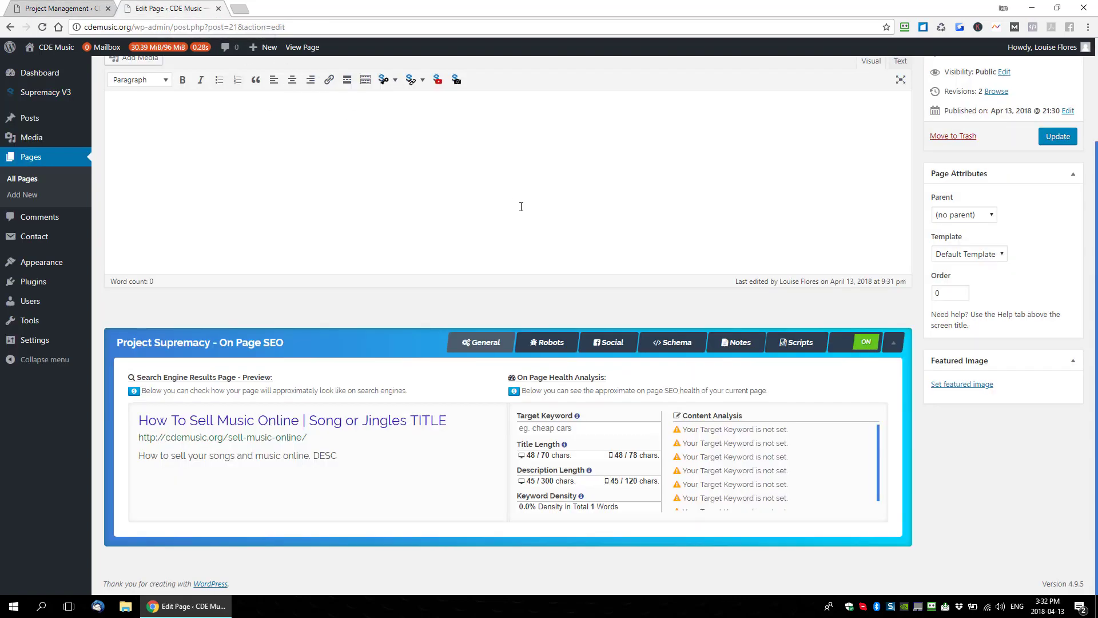
pyautogui.press('F5')
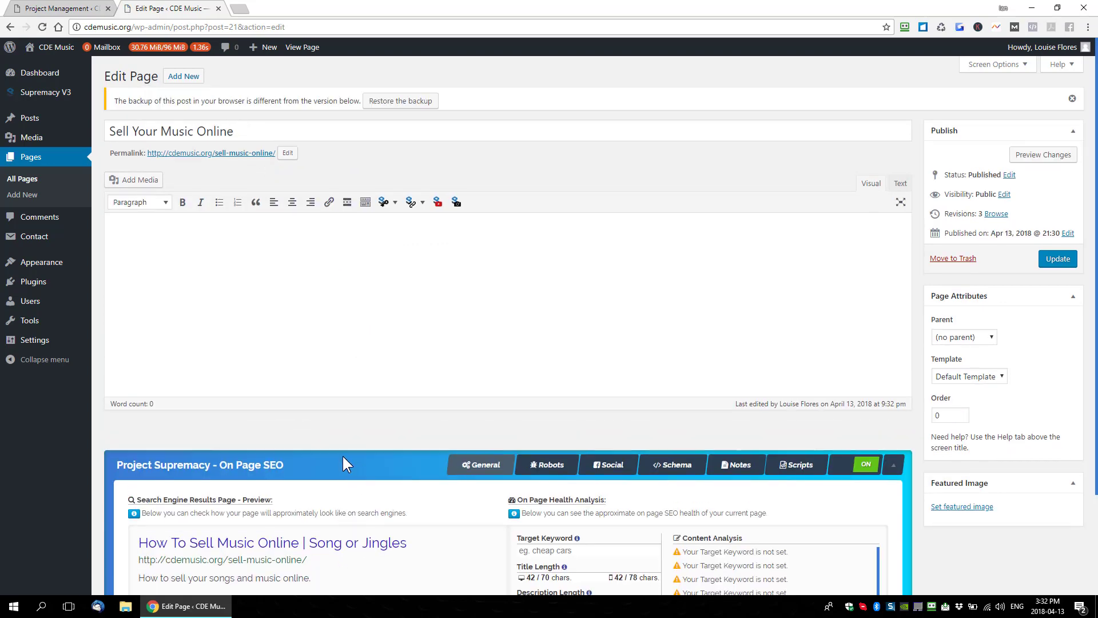
pyautogui.click(58, 8)
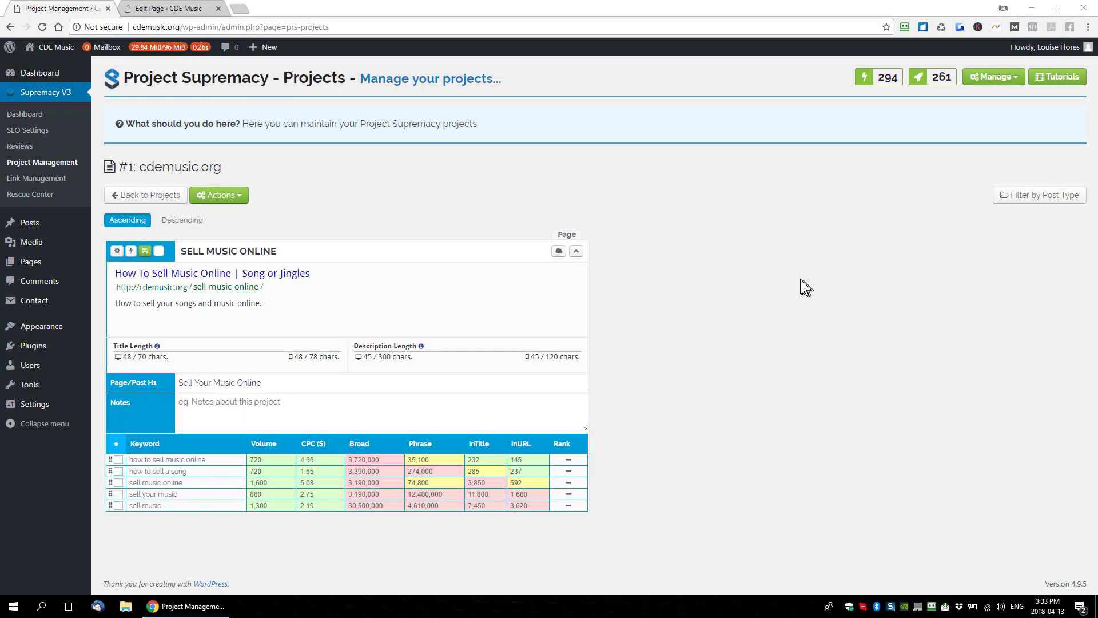
# - Add a new group named SELLING CDS to the cdemusic.org project
pyautogui.click(242, 195)
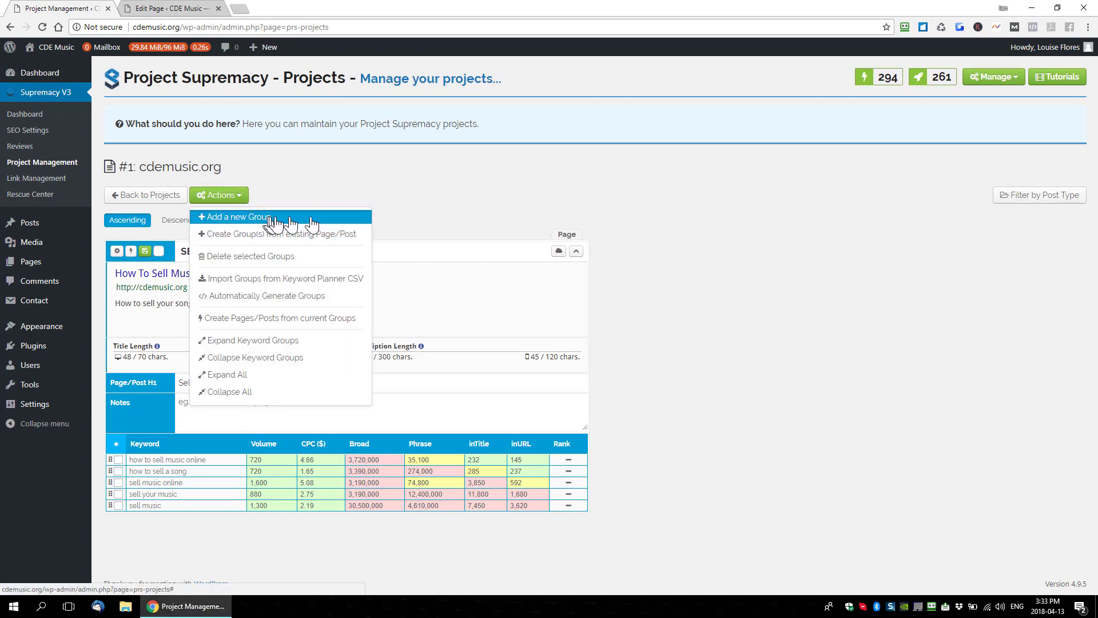
pyautogui.click(257, 217)
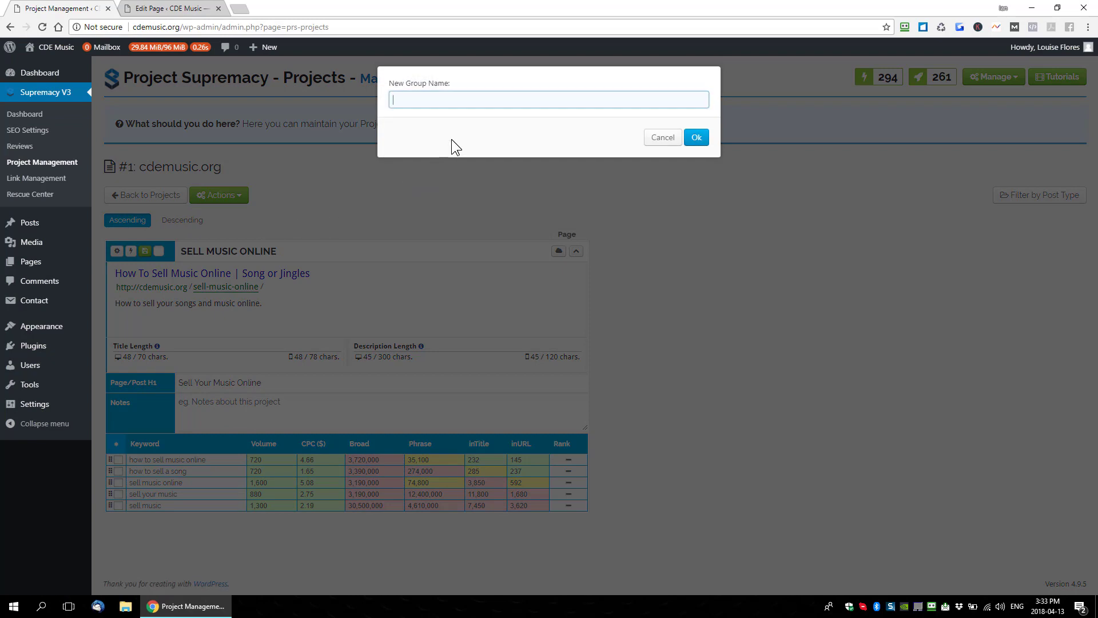
pyautogui.write('SELLING CDS')
pyautogui.click(695, 138)
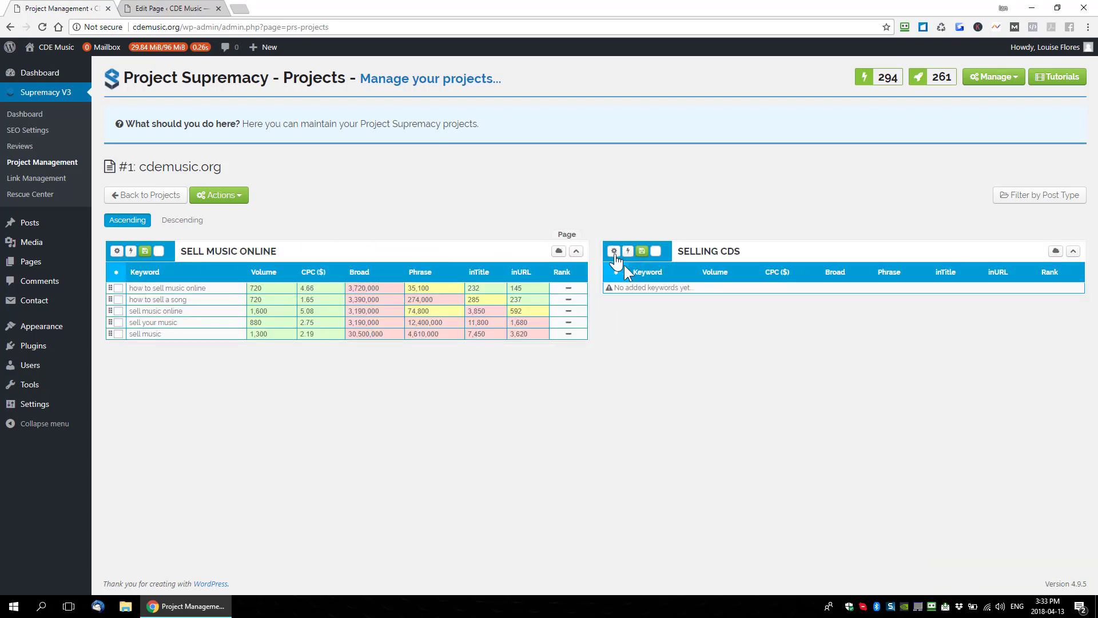
# - Add the keywords "sell cds online" and "sell music cds on the internet" to the SELLING CDS group
pyautogui.click(614, 252)
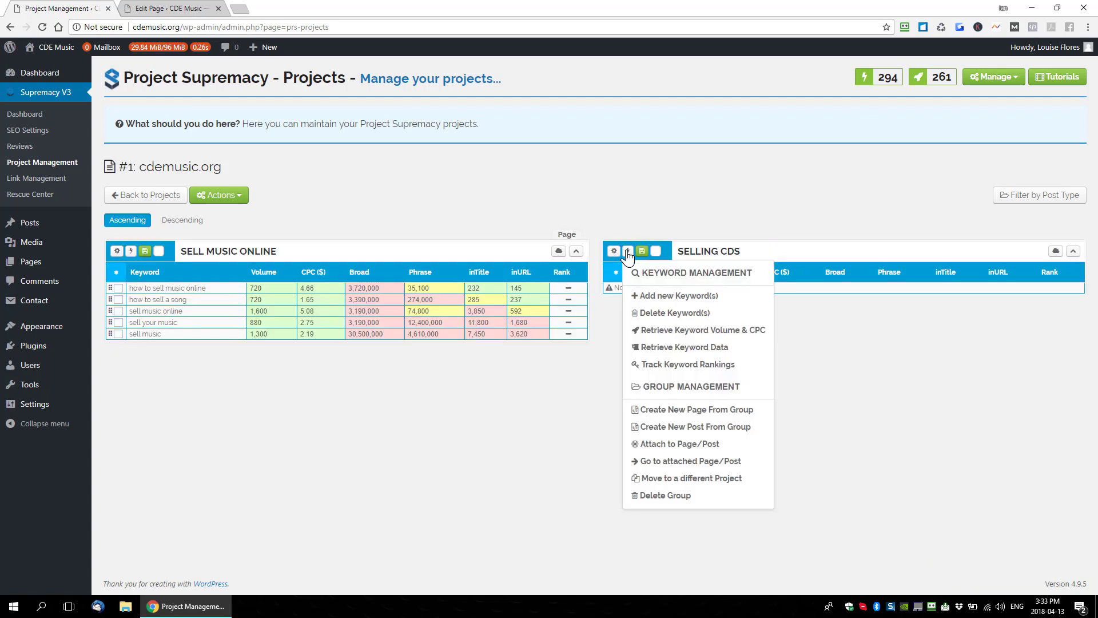
pyautogui.click(667, 295)
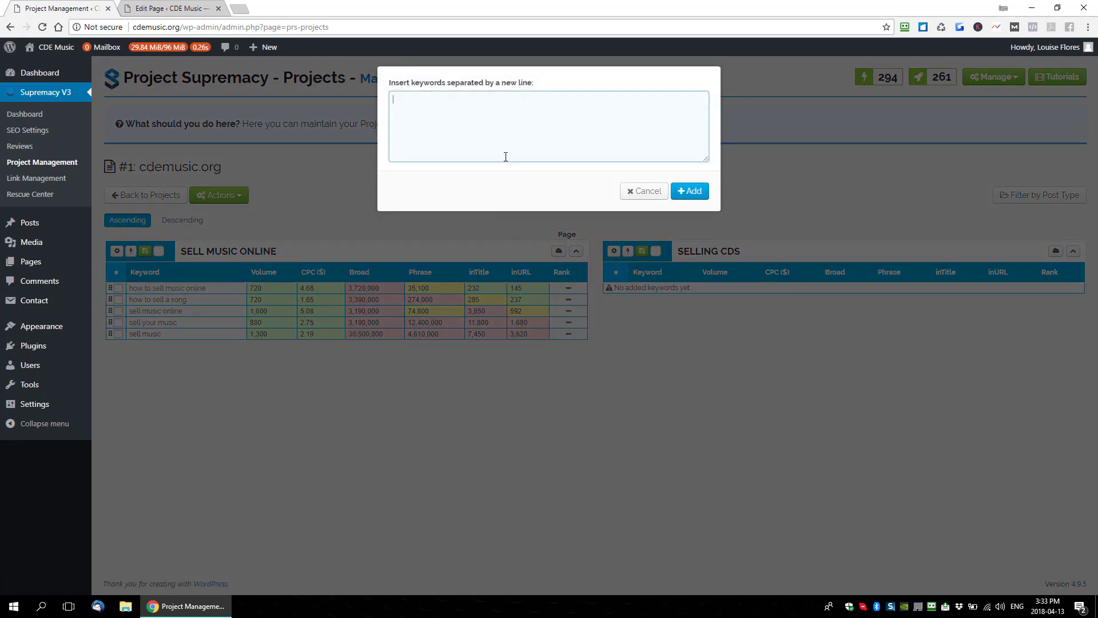
pyautogui.write('sell cds online')
pyautogui.press('Return')
pyautogui.write('sell music cds on the internet')
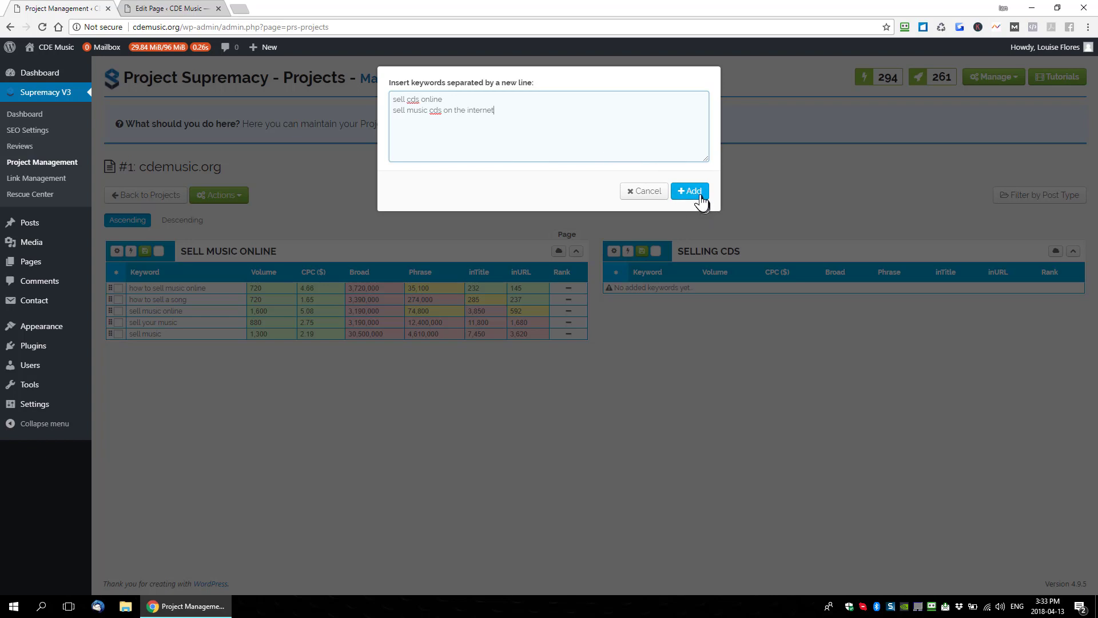
pyautogui.click(701, 200)
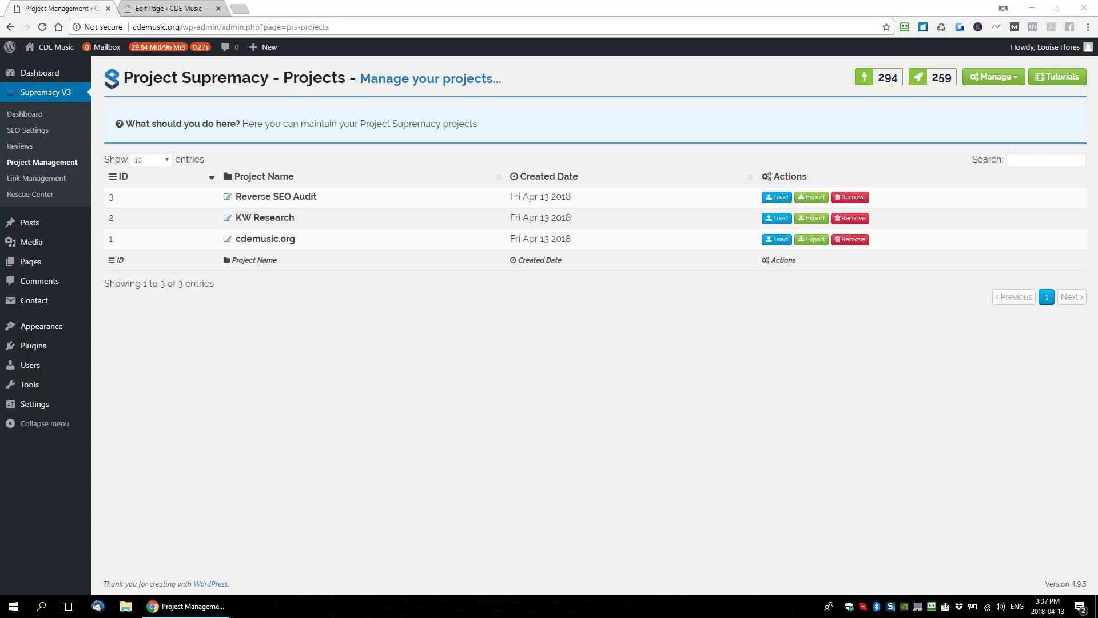
# - Load the Reverse SEO Audit project and create groups from all four existing pages and posts
pyautogui.moveTo(334, 194); pyautogui.dragTo(238, 194)
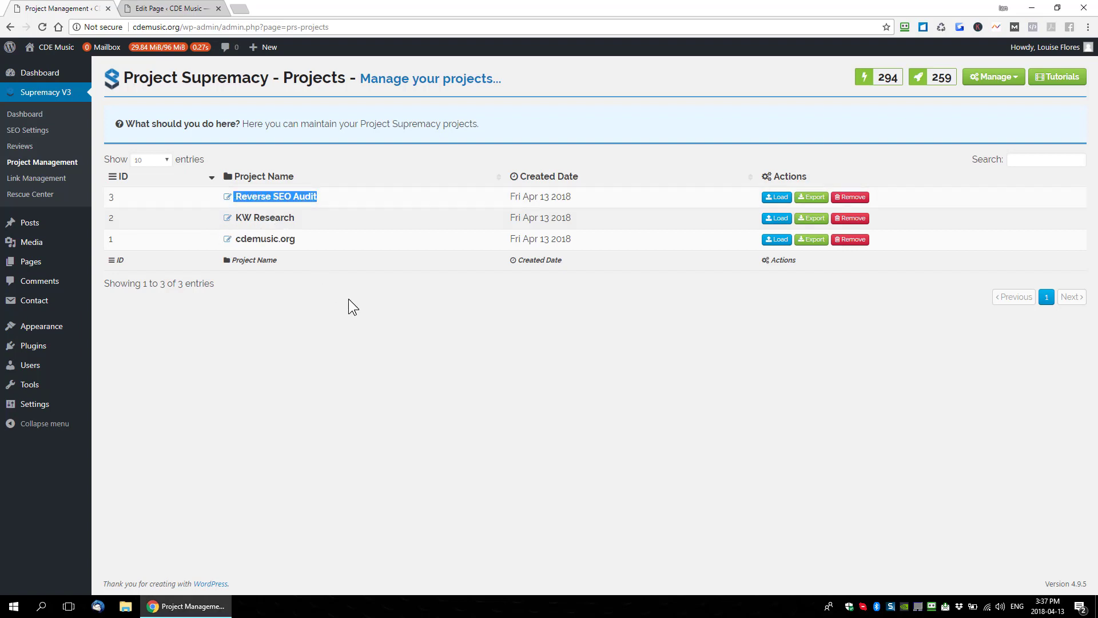
pyautogui.click(778, 197)
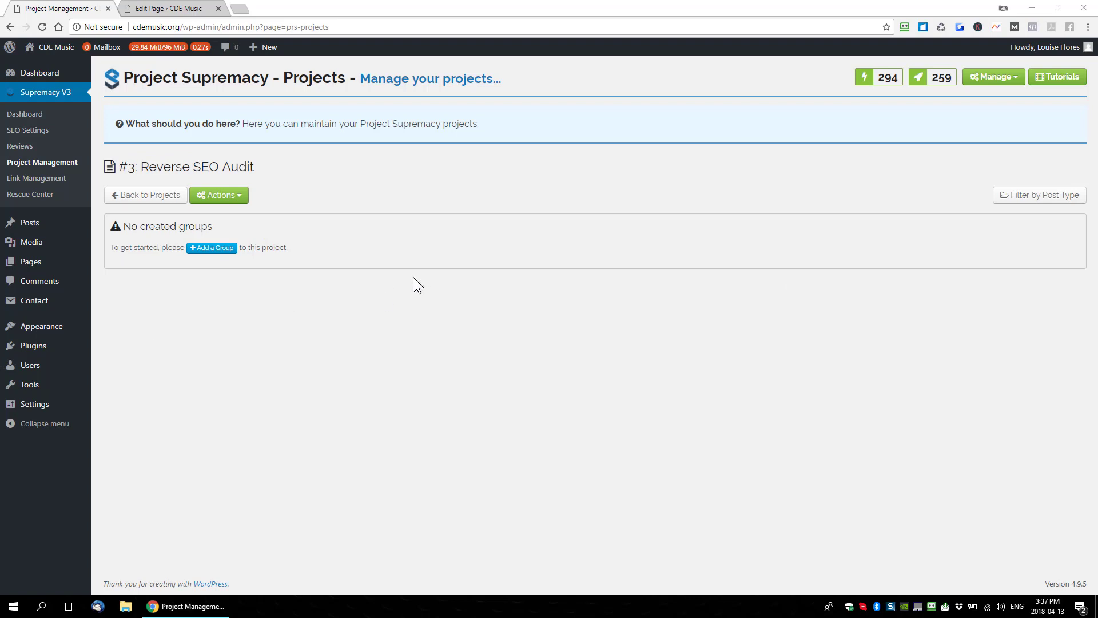
pyautogui.click(233, 198)
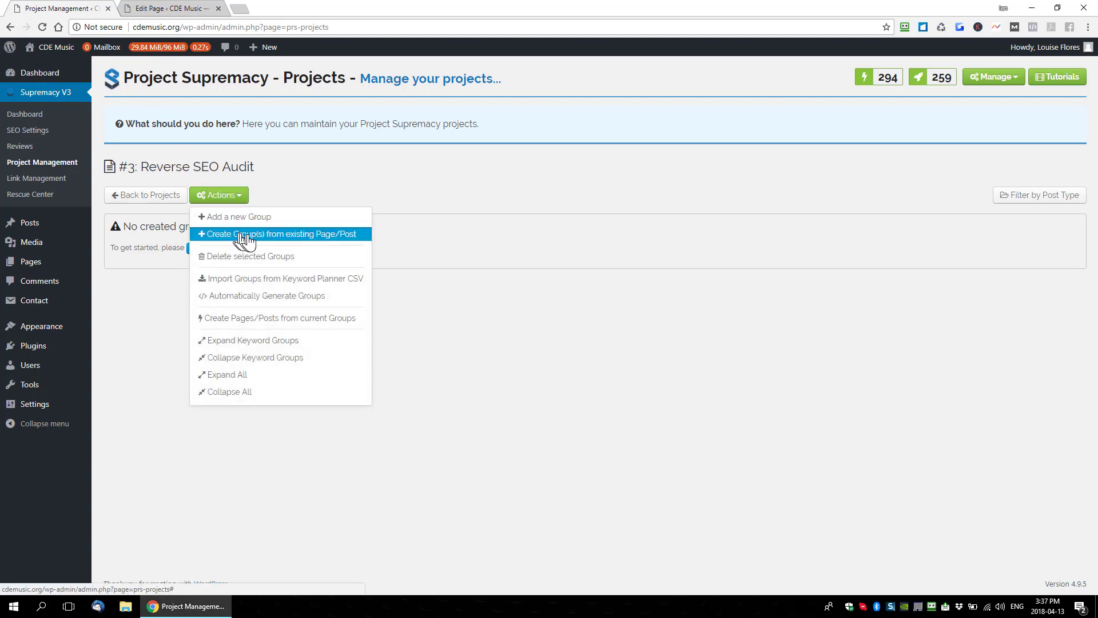
pyautogui.click(285, 234)
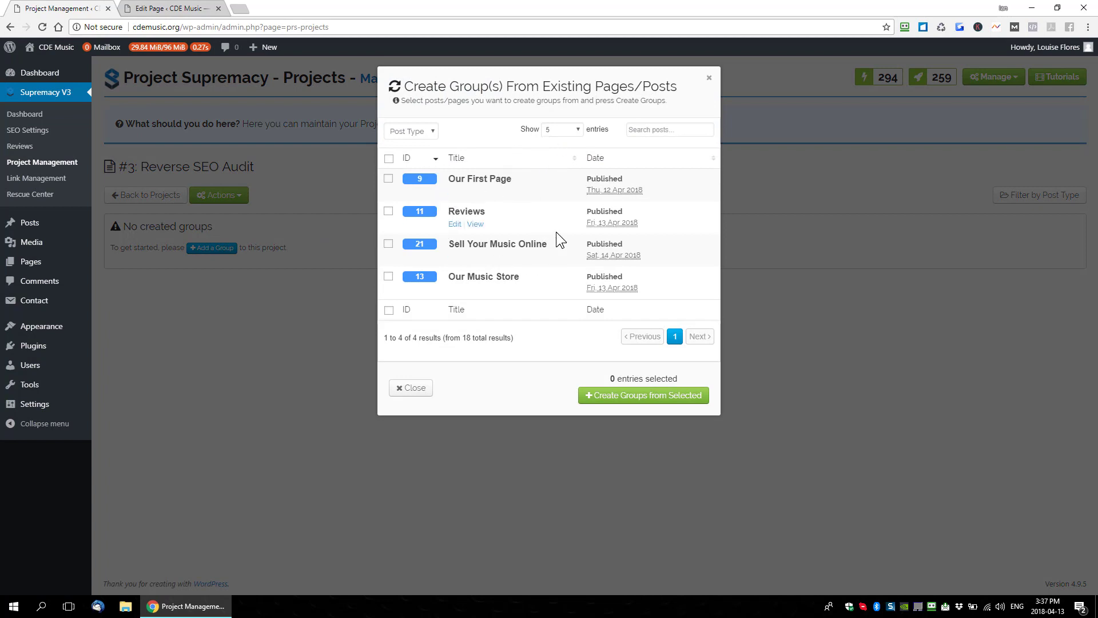
pyautogui.click(428, 133)
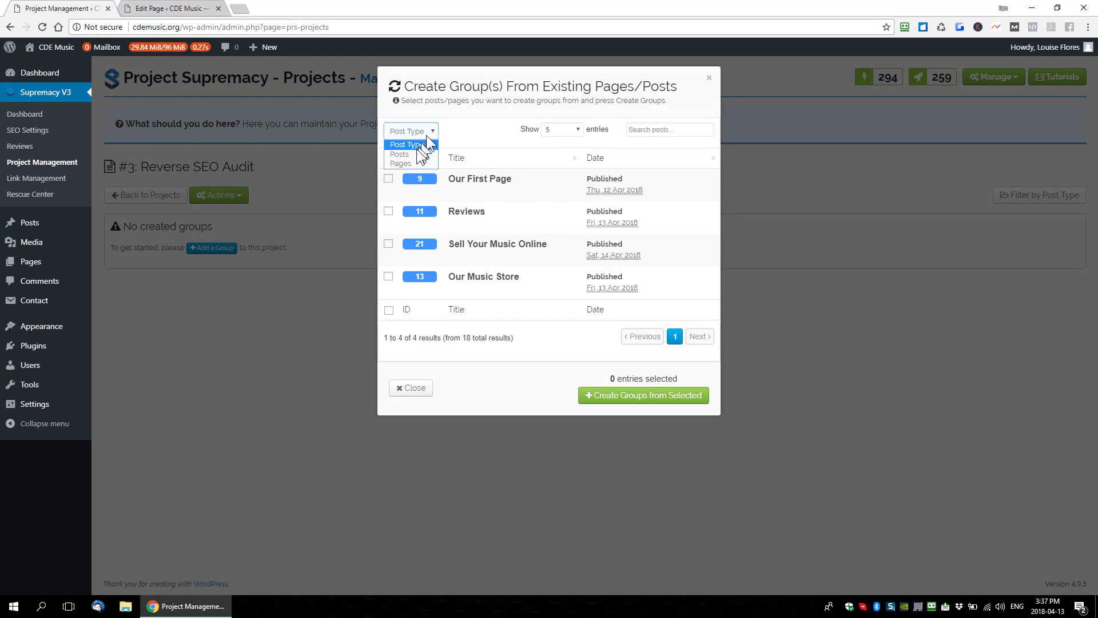
pyautogui.click(467, 129)
pyautogui.click(566, 131)
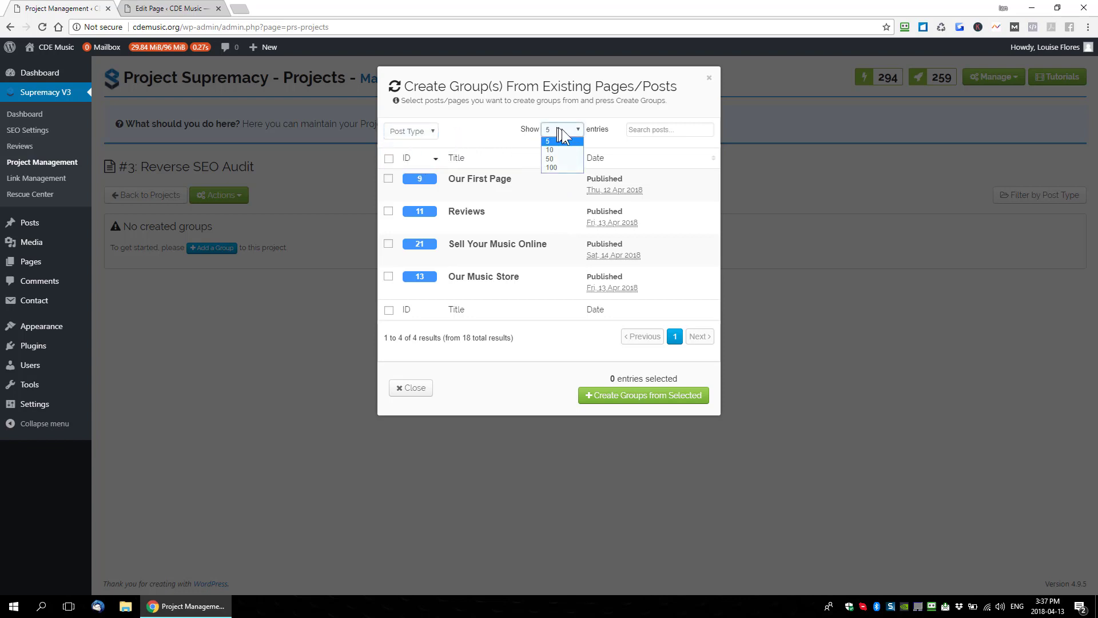
pyautogui.click(497, 132)
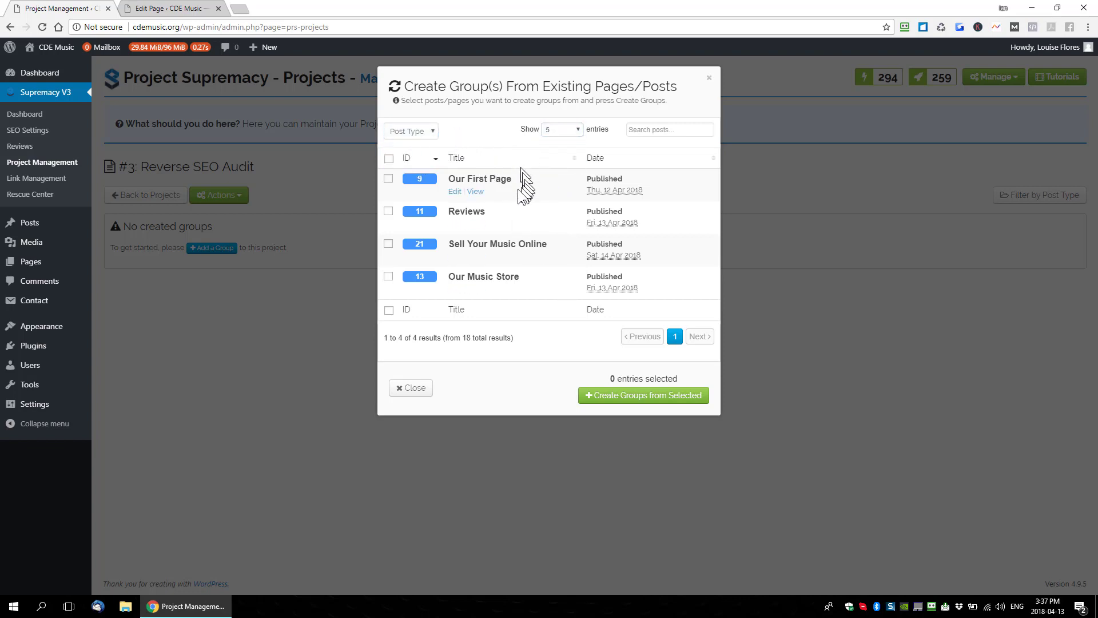
pyautogui.click(389, 159)
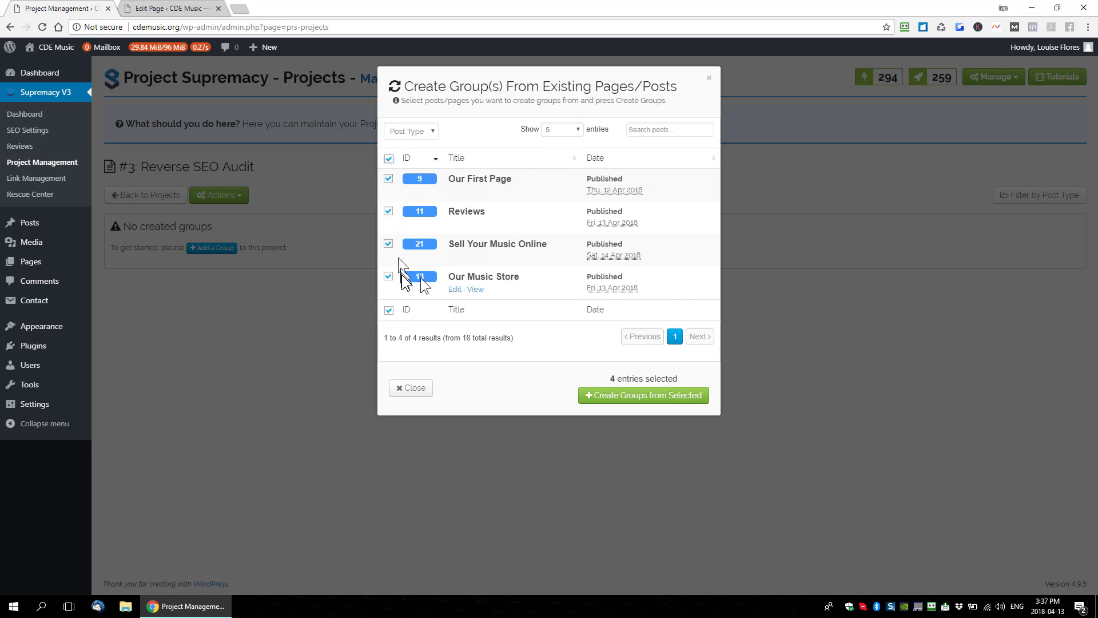
pyautogui.click(625, 402)
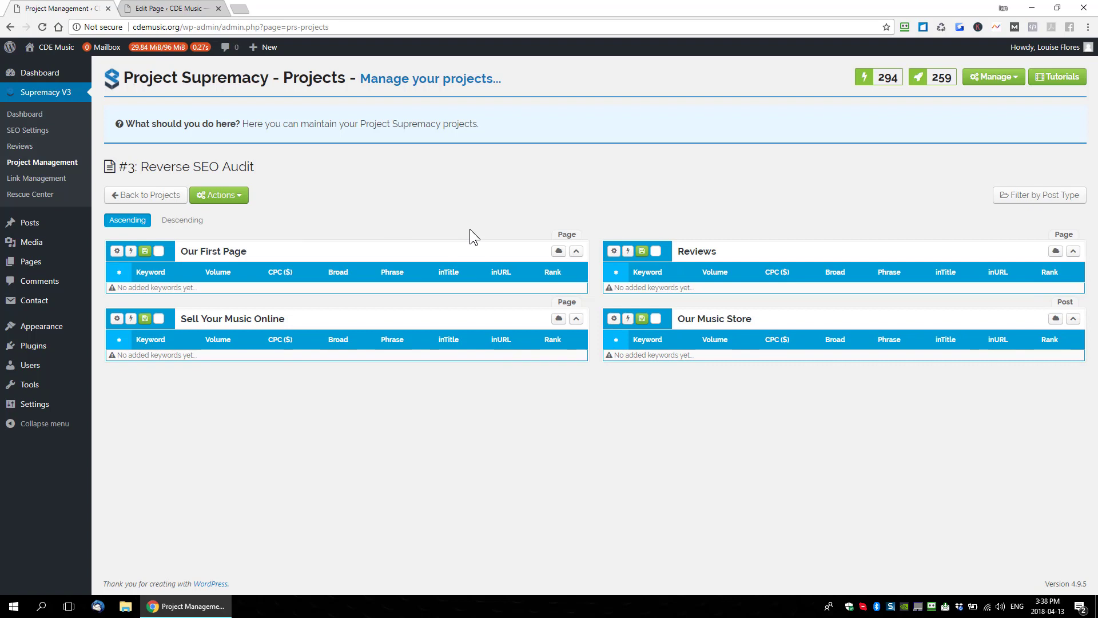
# - Expand the SEO details of the Our First Page, Sell Your Music Online, Reviews and Our Music Store groups
pyautogui.click(116, 251)
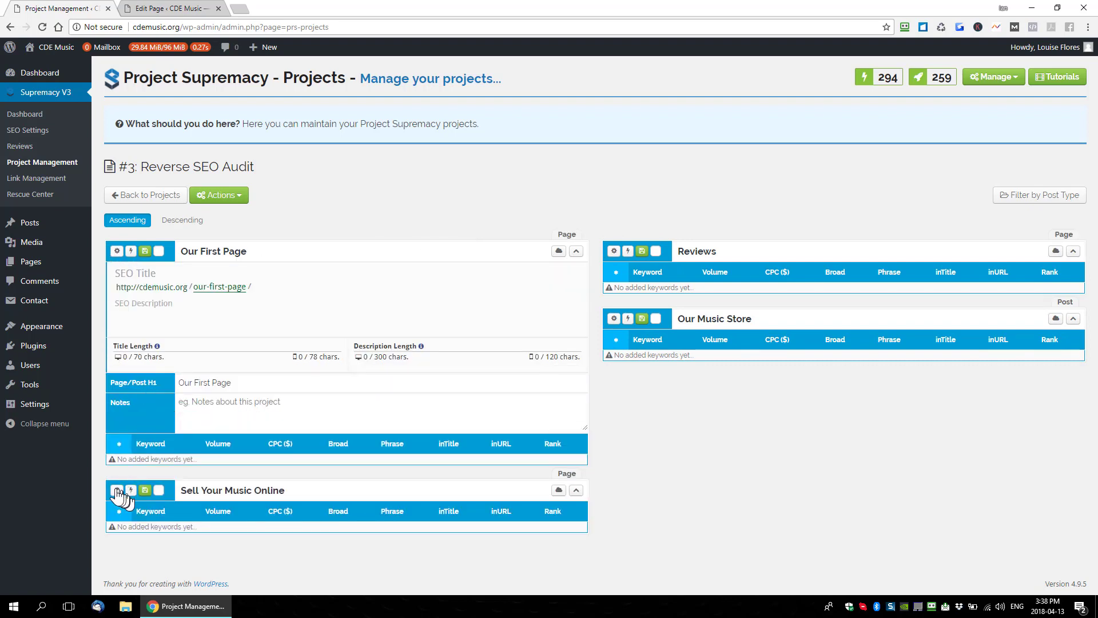
pyautogui.click(117, 491)
pyautogui.scroll(-3, 341, 449)
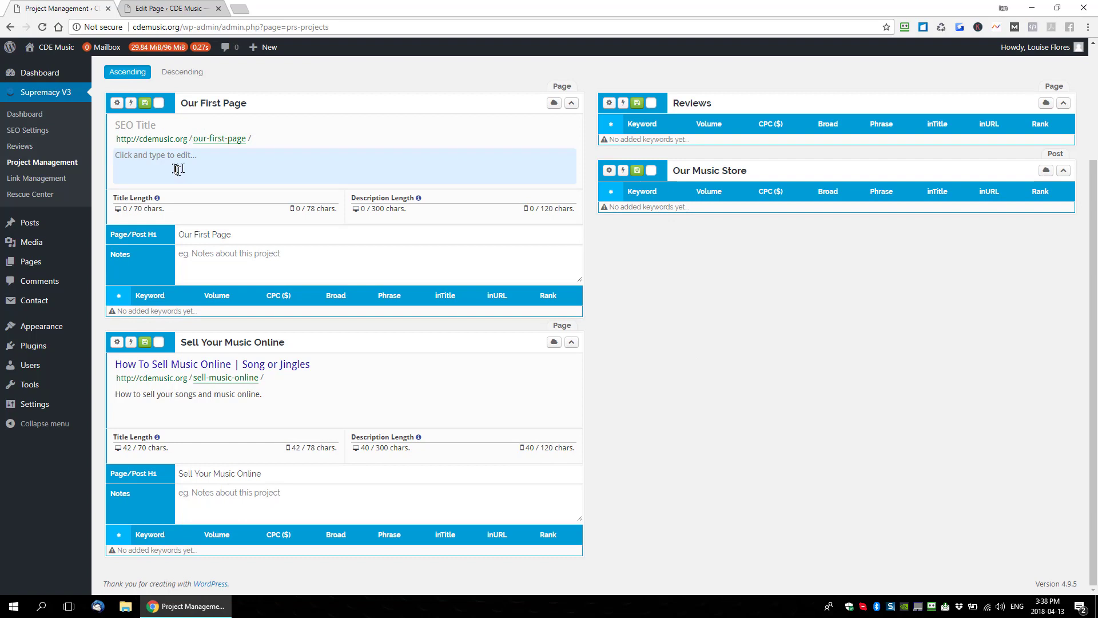
pyautogui.click(609, 106)
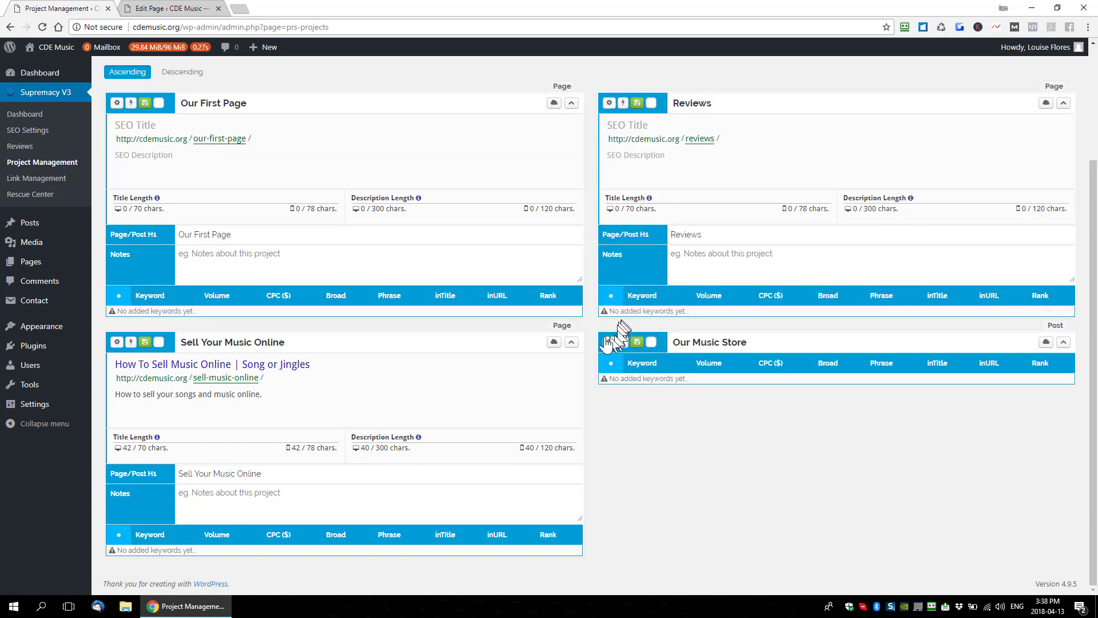
pyautogui.click(607, 344)
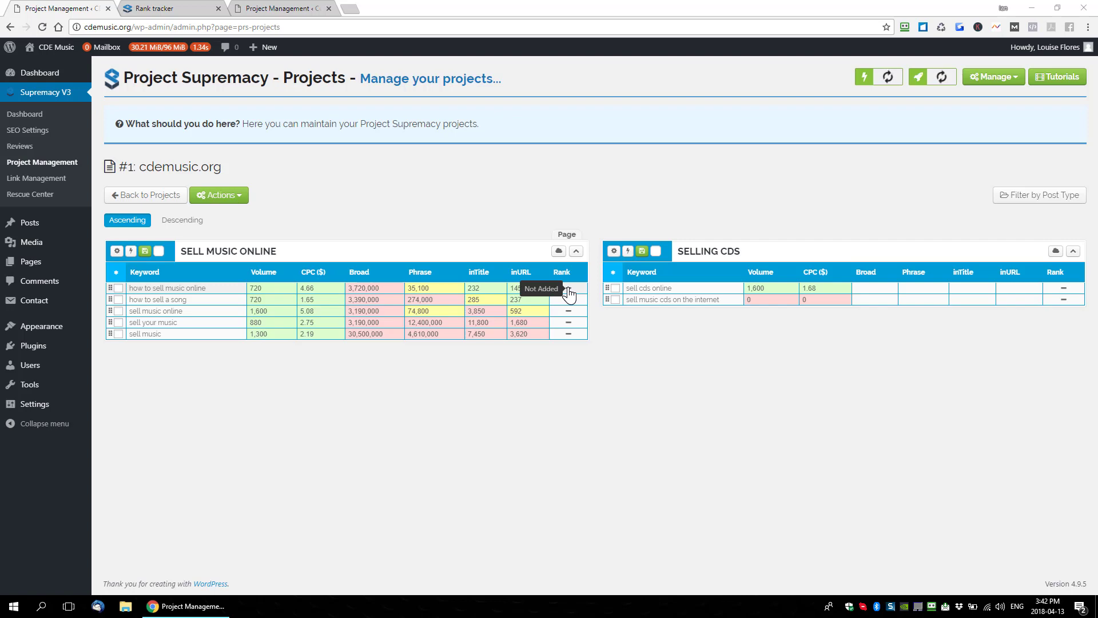
# - Submit all five SELL MUSIC ONLINE keywords for rank tracking with Google.com as the search engine
pyautogui.click(169, 8)
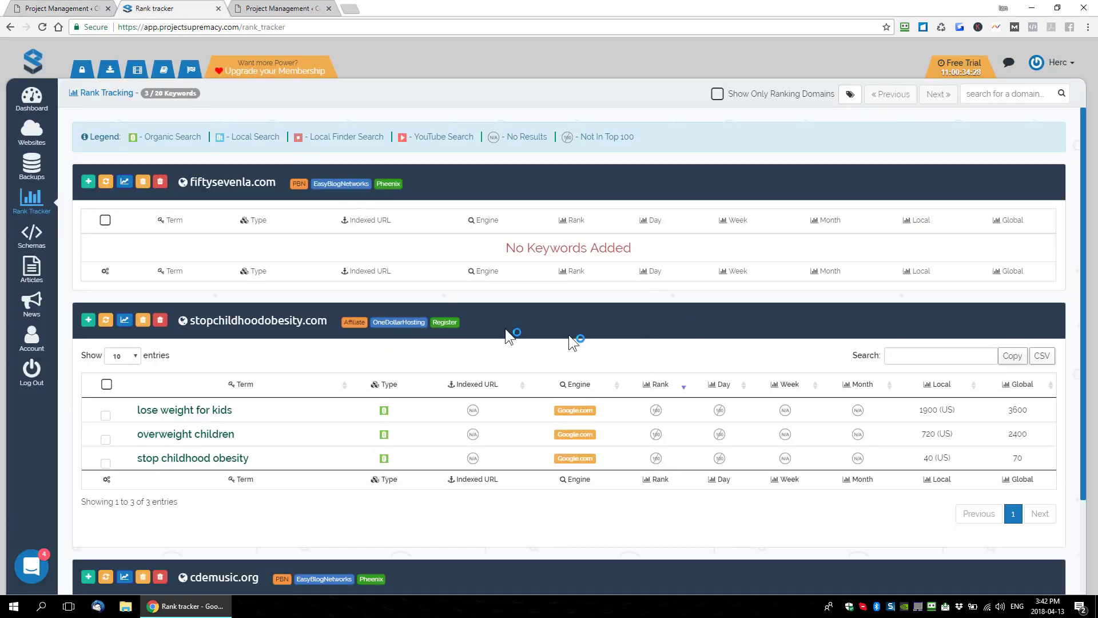
pyautogui.click(46, 8)
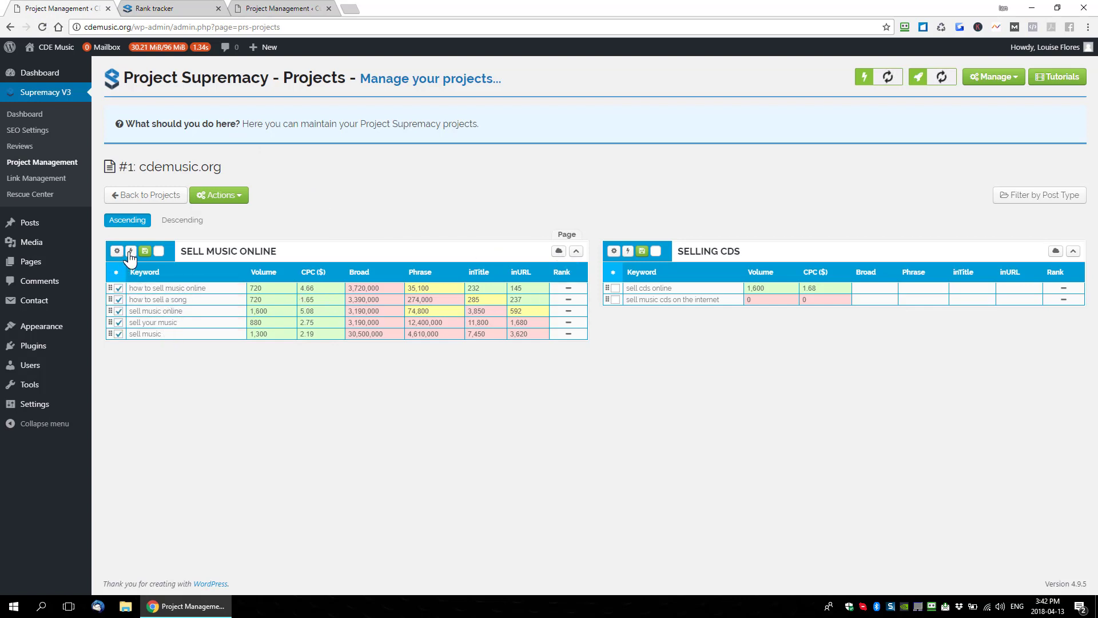
pyautogui.click(131, 252)
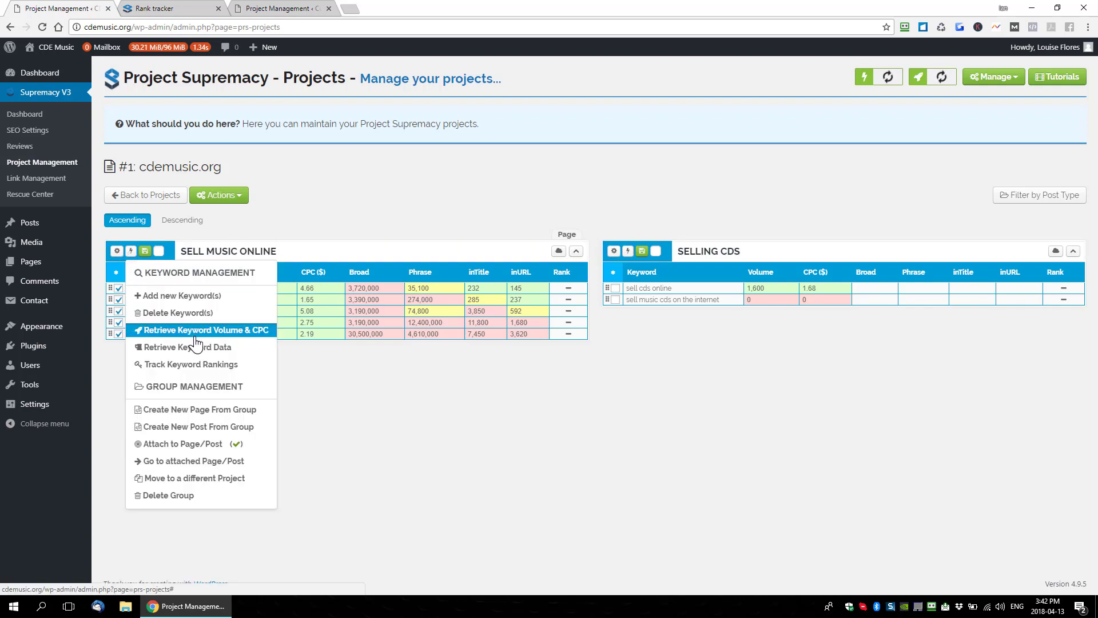
pyautogui.click(173, 365)
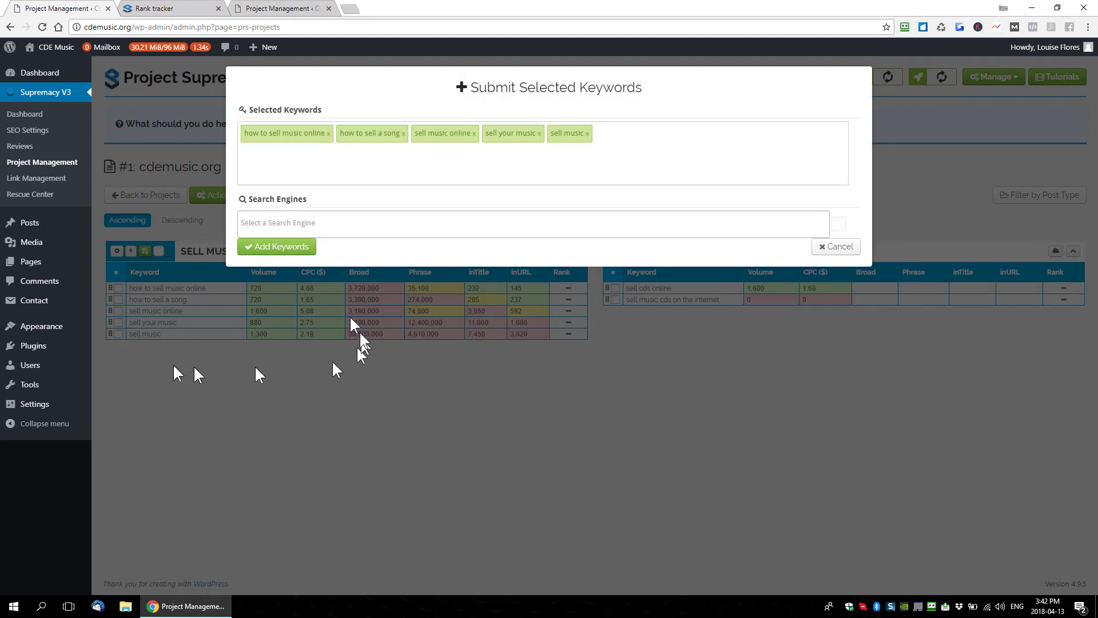
pyautogui.click(325, 227)
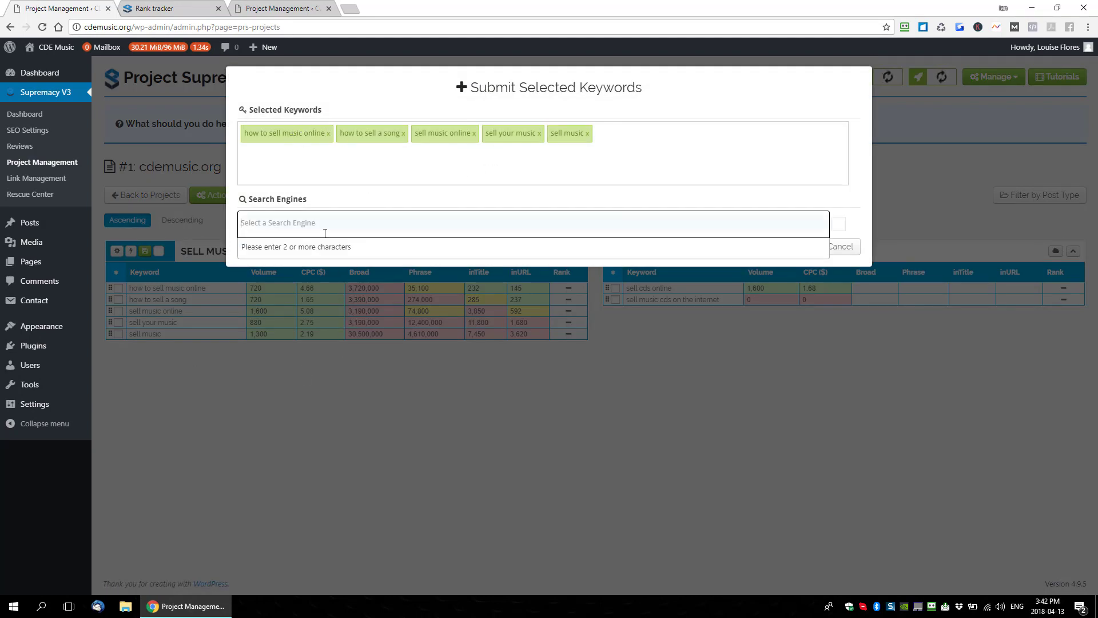
pyautogui.write('Google')
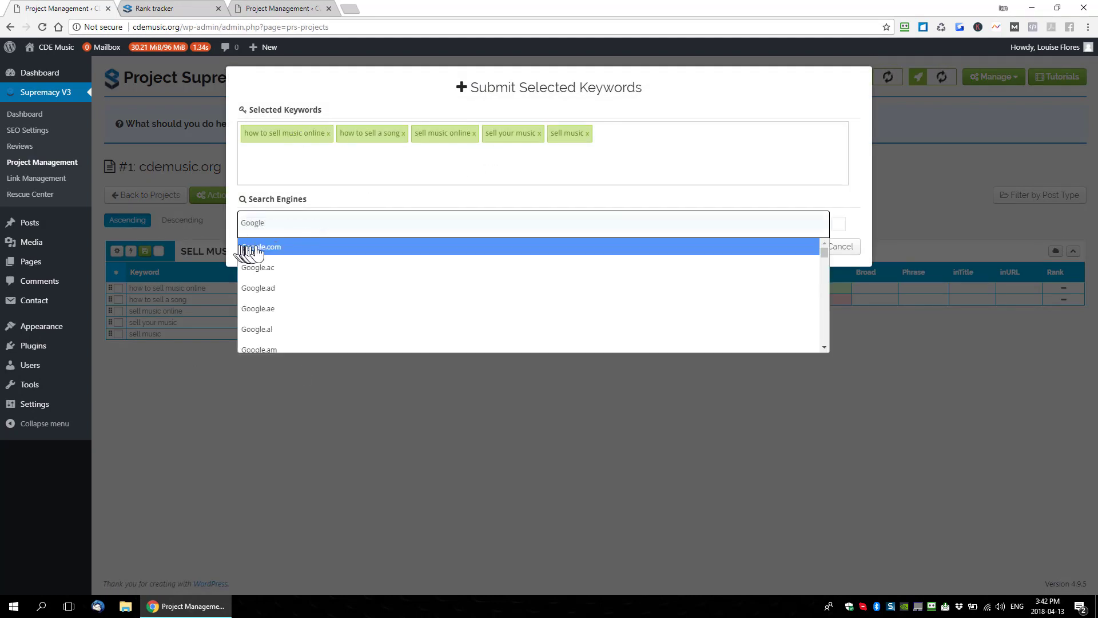
pyautogui.click(252, 251)
pyautogui.click(273, 247)
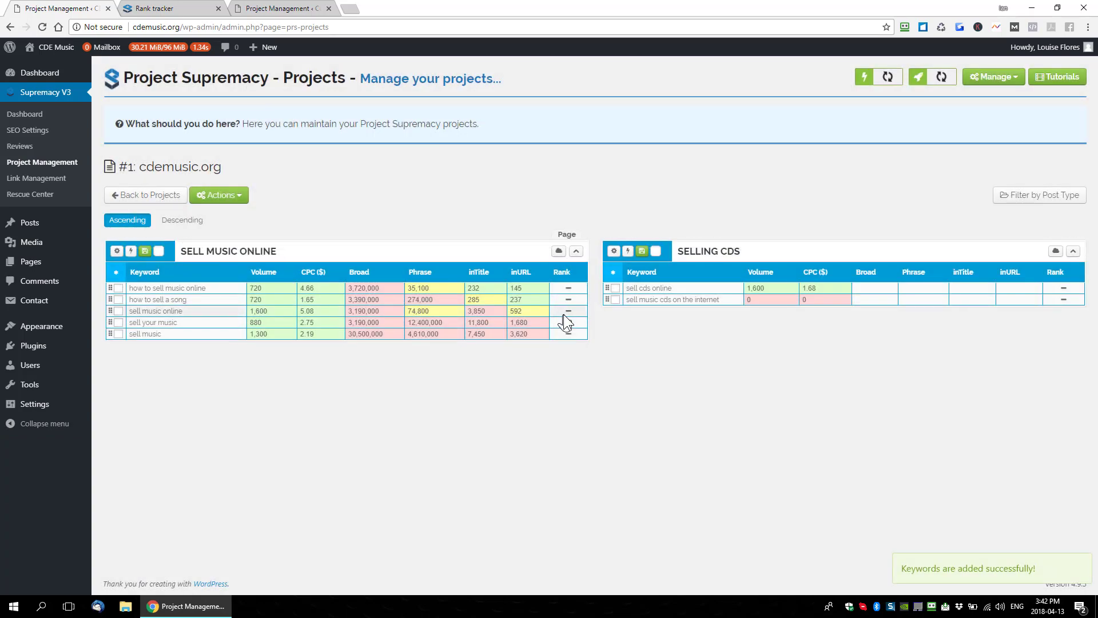
# - Check the SELL MUSIC ONLINE keywords' rank status in the project, and reload the Rank Tracker to review the cdemusic.org terms
pyautogui.click(178, 290)
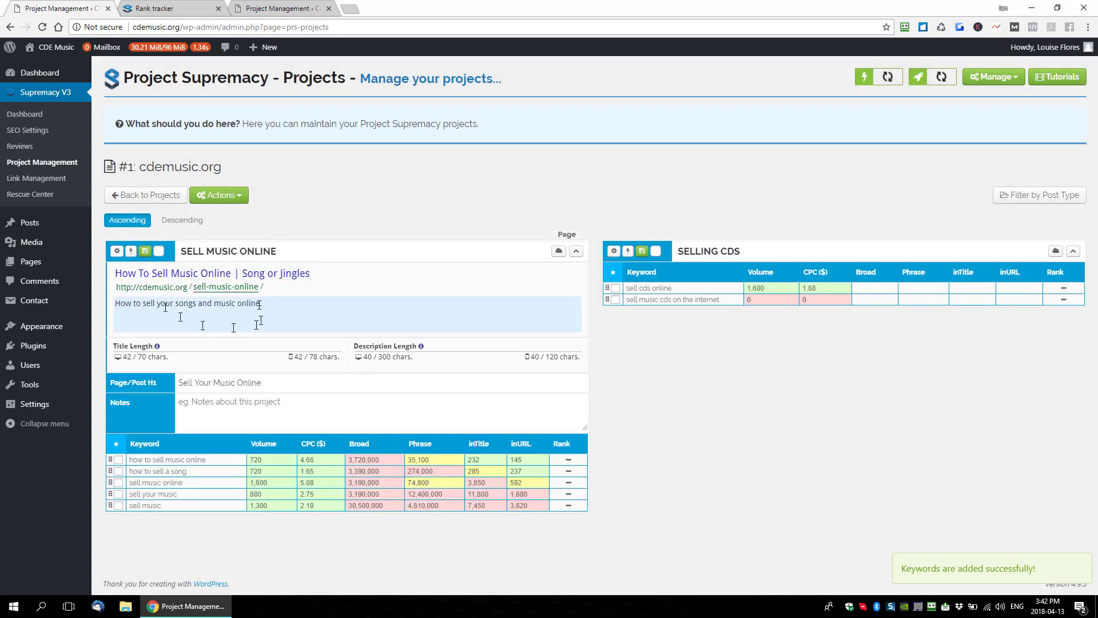
pyautogui.click(280, 466)
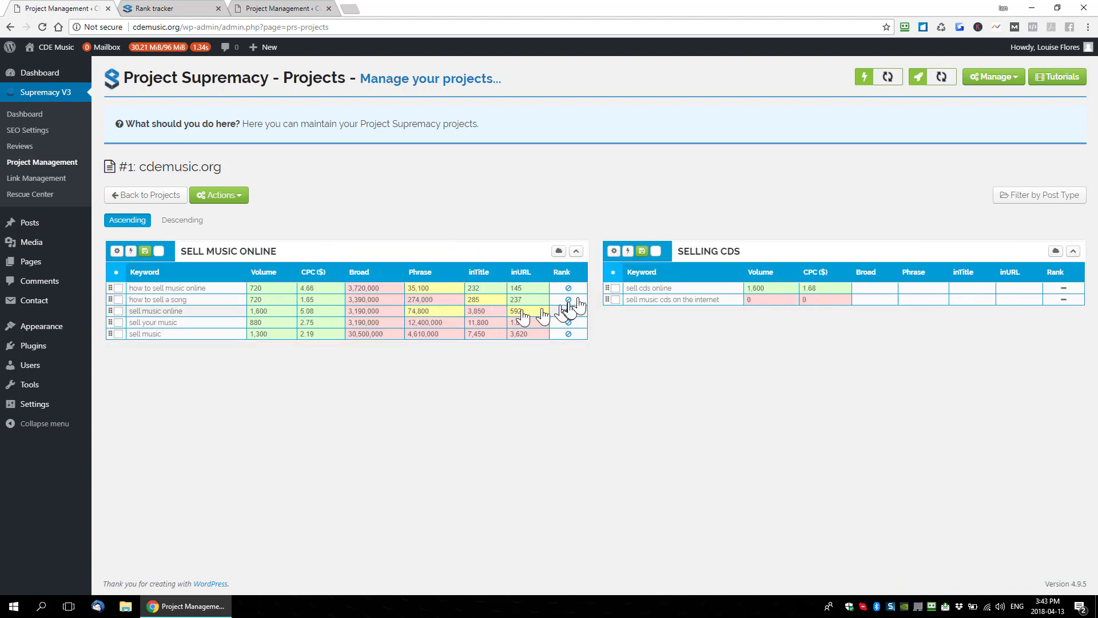
pyautogui.moveTo(569, 334)
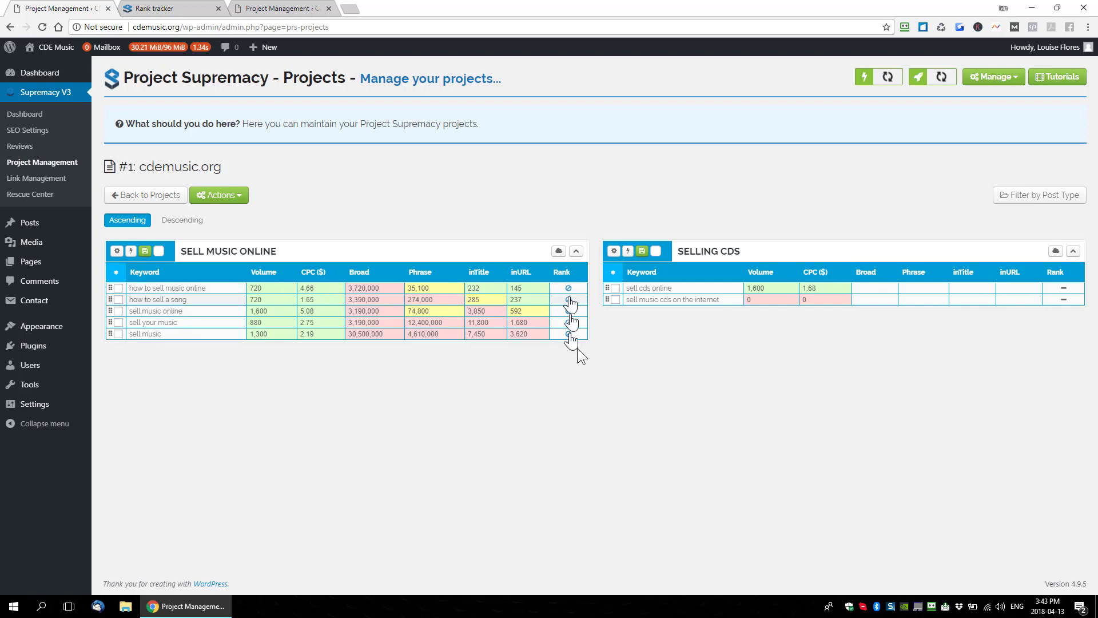
pyautogui.click(182, 10)
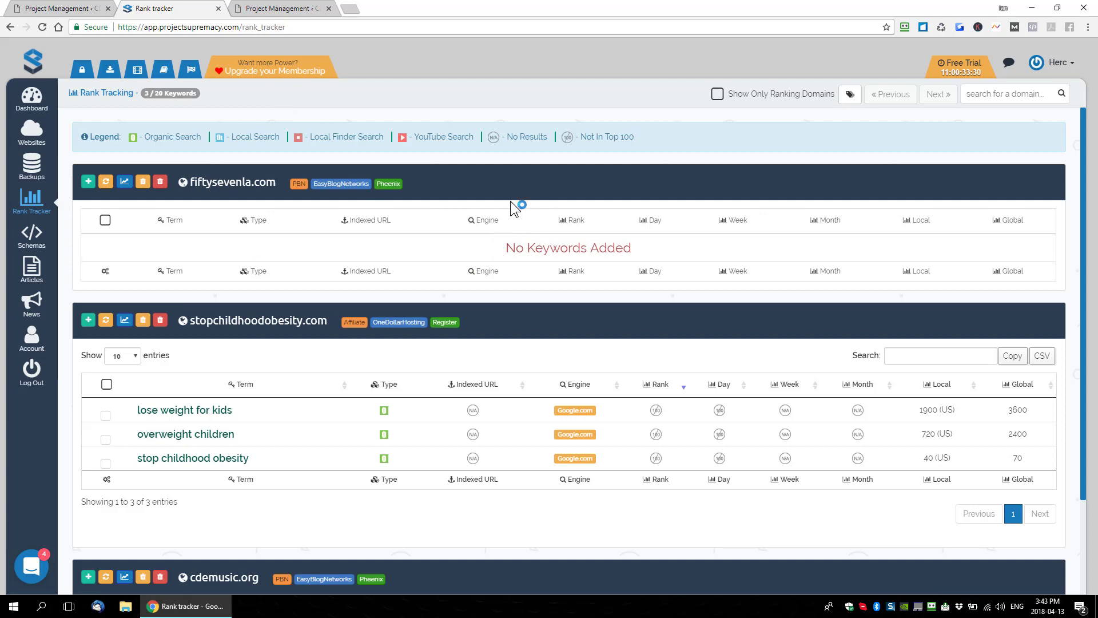
pyautogui.scroll(-2, 356, 391)
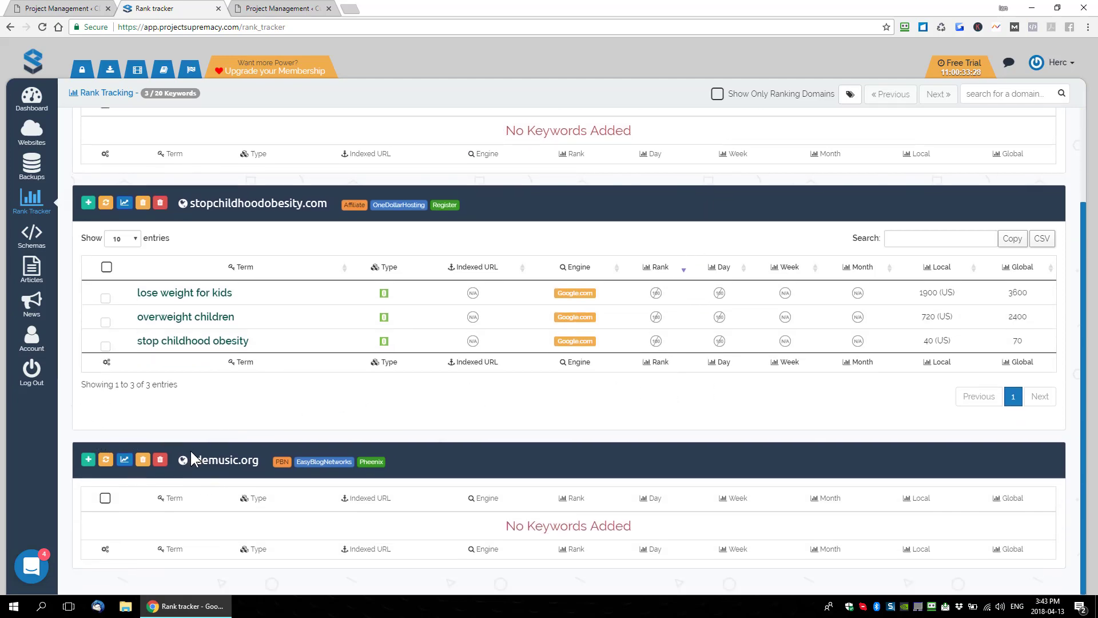
pyautogui.press('F5')
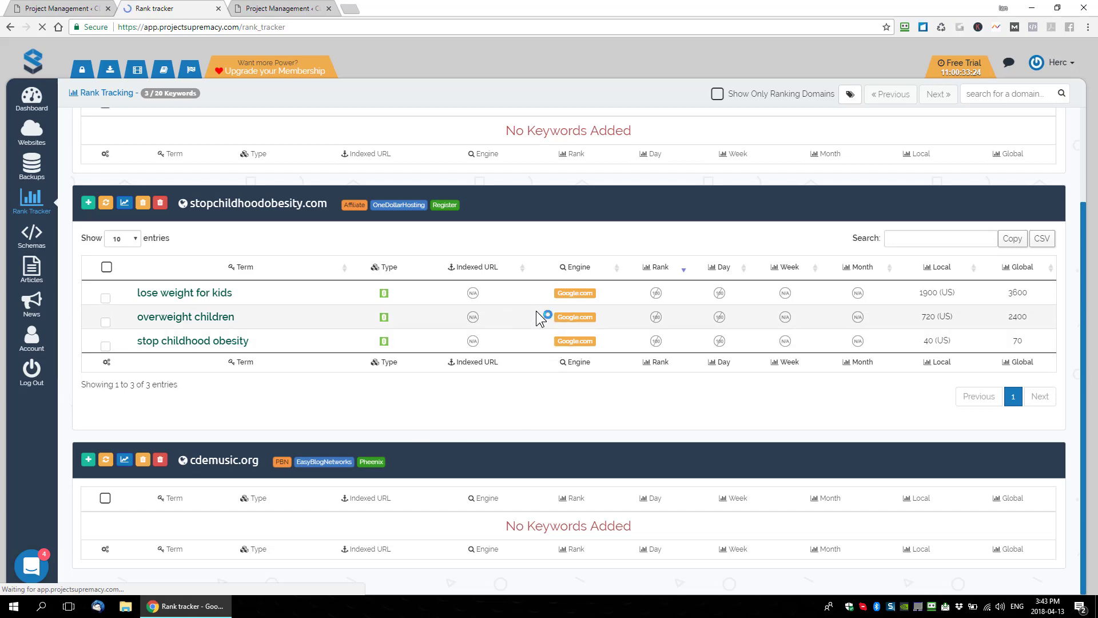
pyautogui.scroll(-3, 515, 311)
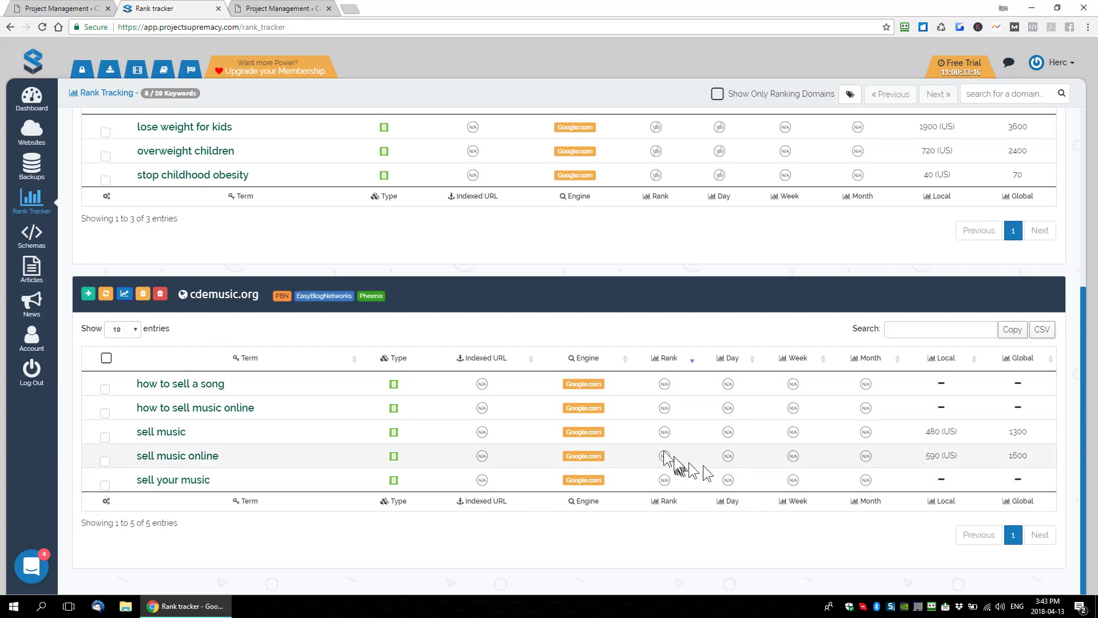
# - Sort the cdemusic.org project's groups in descending order, and expand and collapse all of them
pyautogui.click(56, 8)
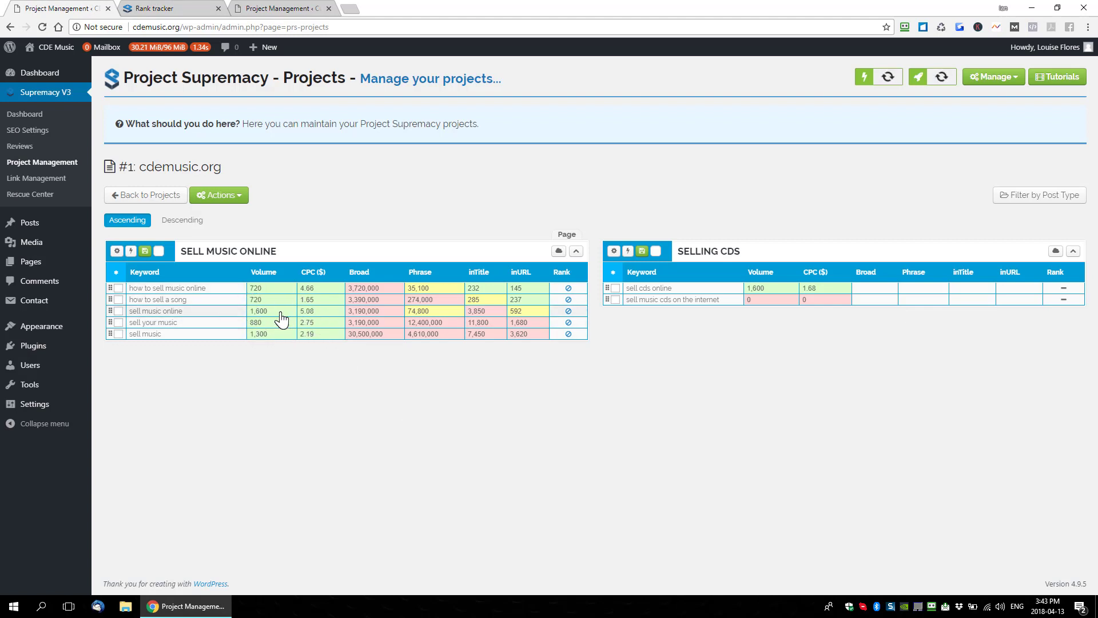
pyautogui.click(182, 221)
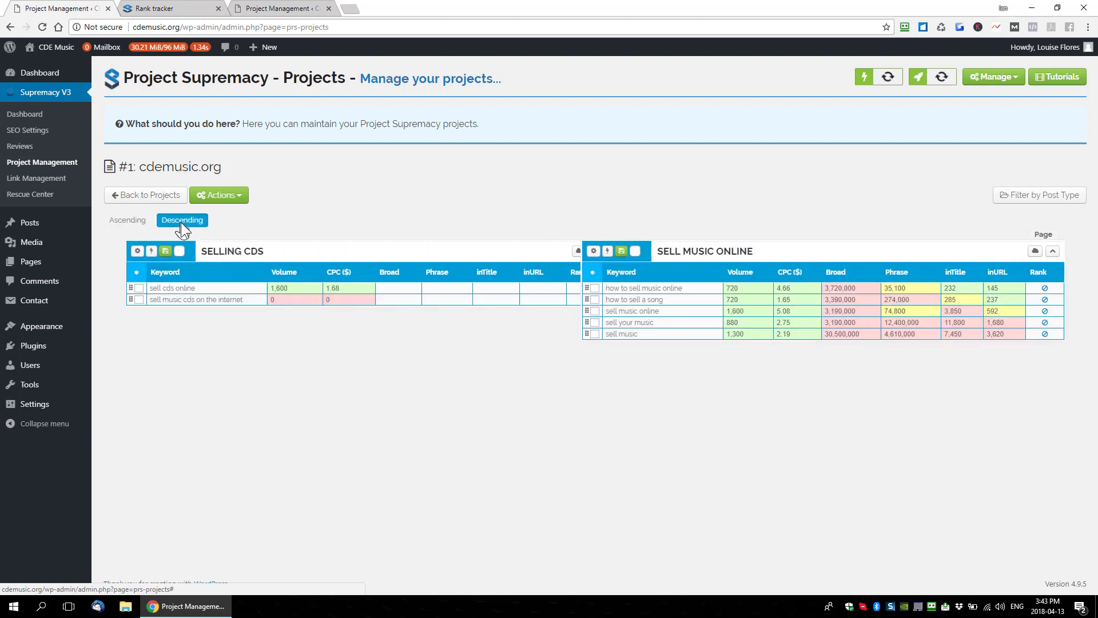
pyautogui.click(227, 195)
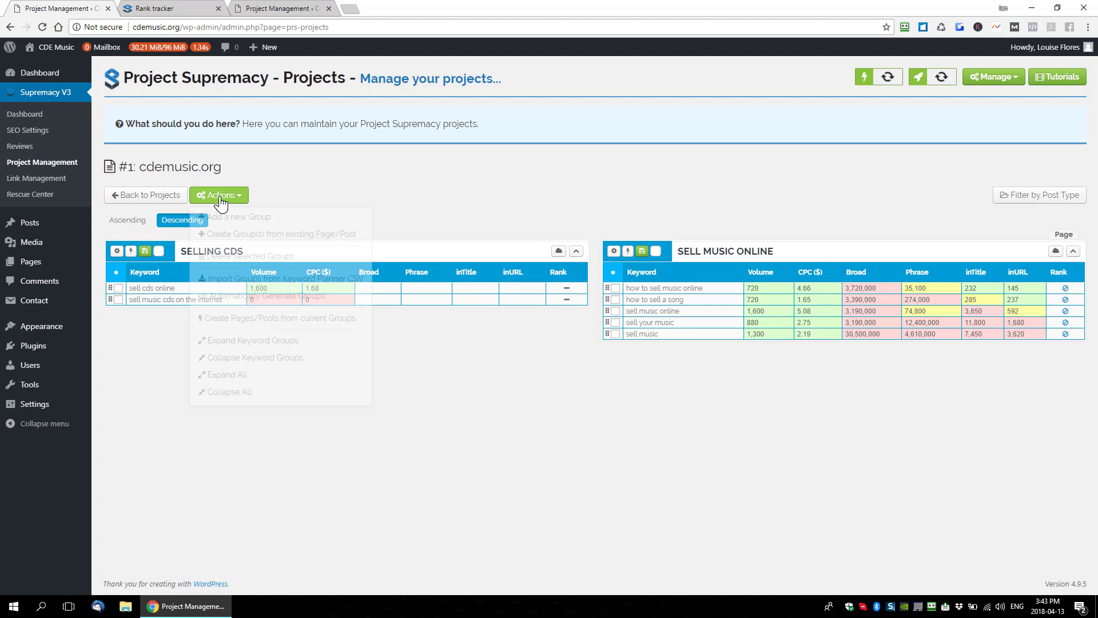
pyautogui.click(232, 374)
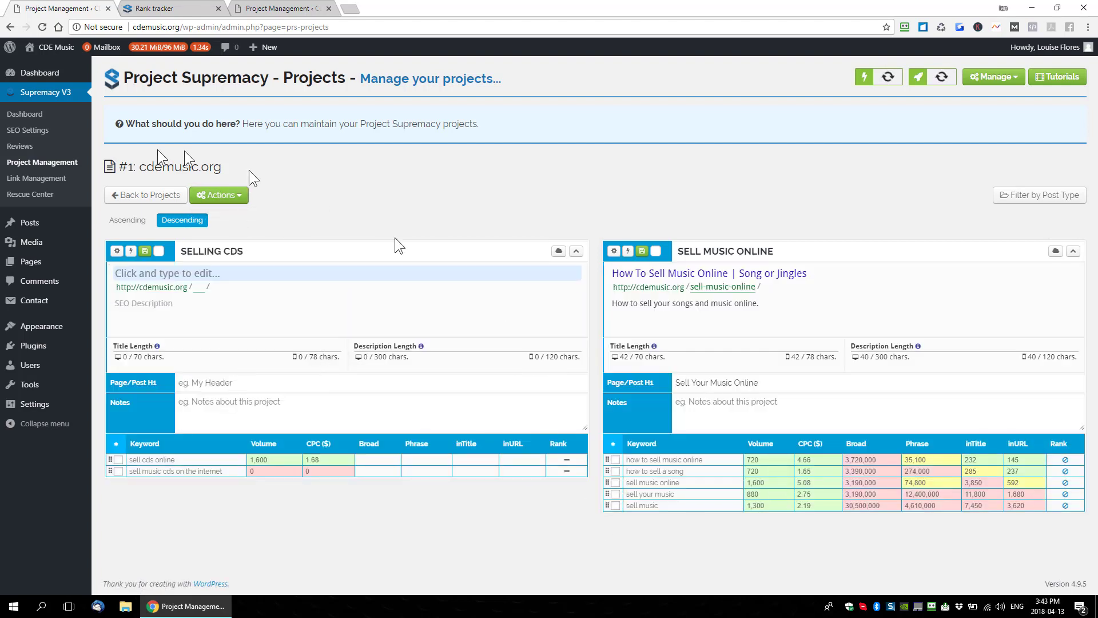
pyautogui.click(236, 196)
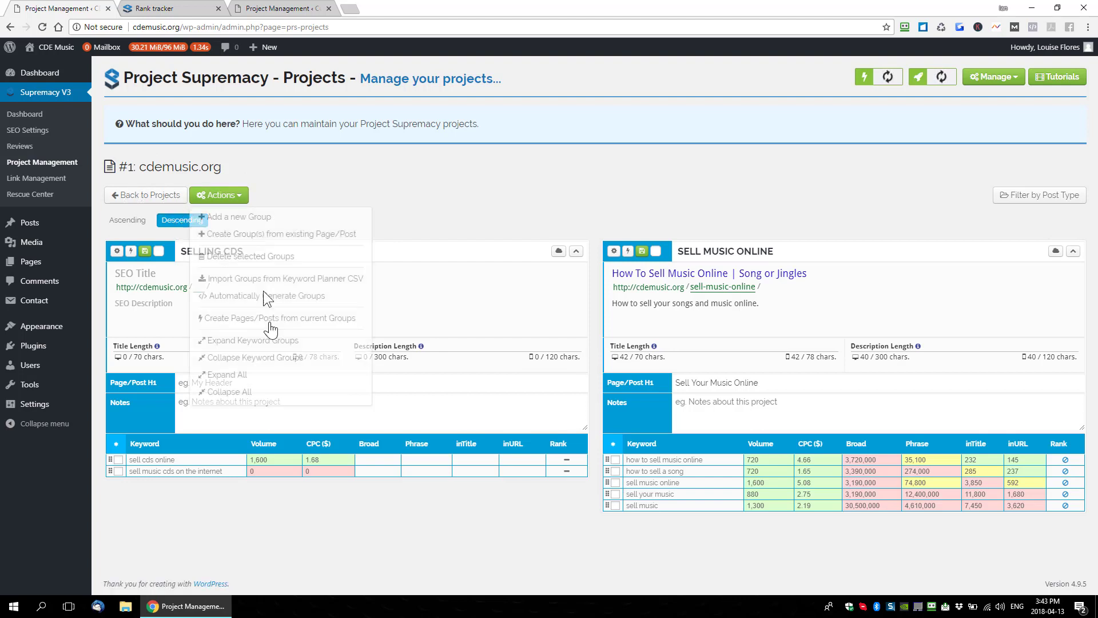
pyautogui.click(234, 392)
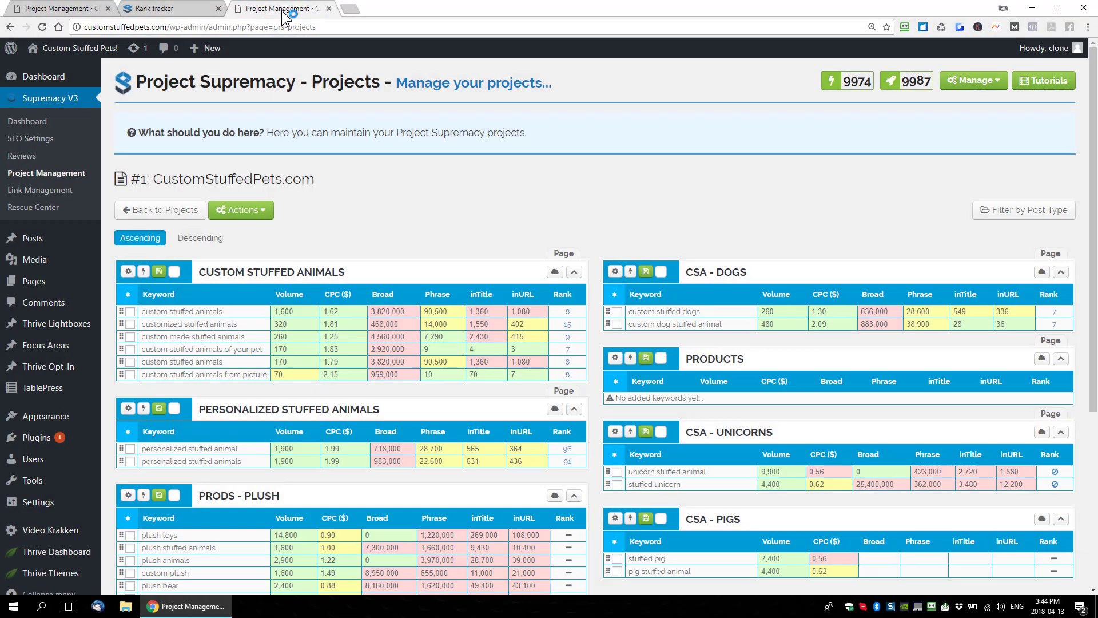
# - Examine the keyword groups and their rankings in the CustomStuffedPets.com project
pyautogui.moveTo(52, 54)
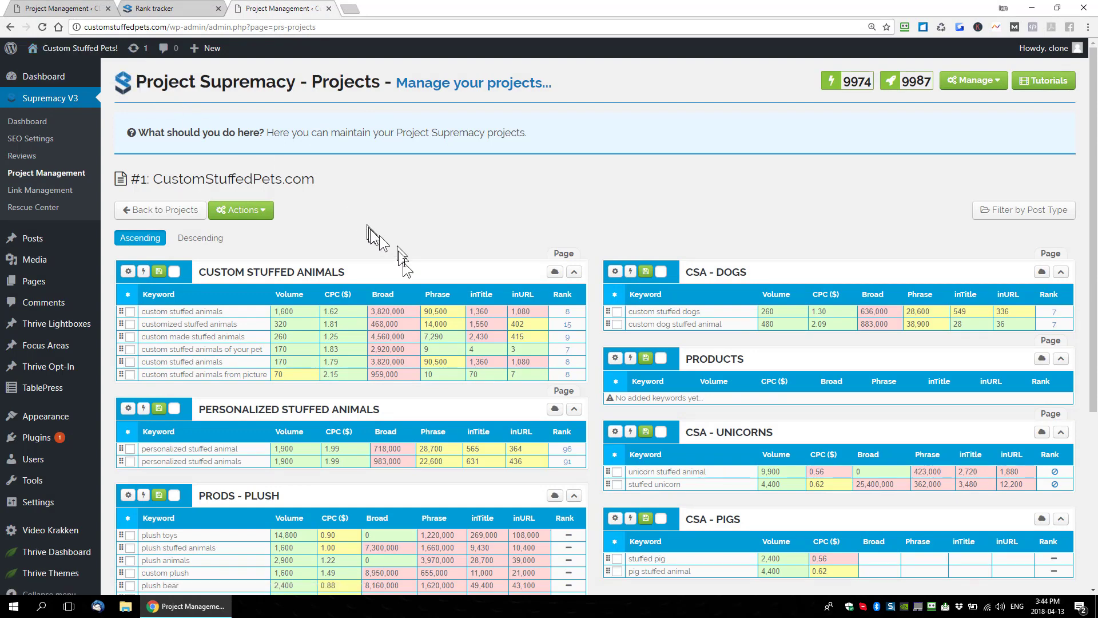
pyautogui.moveTo(569, 319)
pyautogui.scroll(-2, 754, 290)
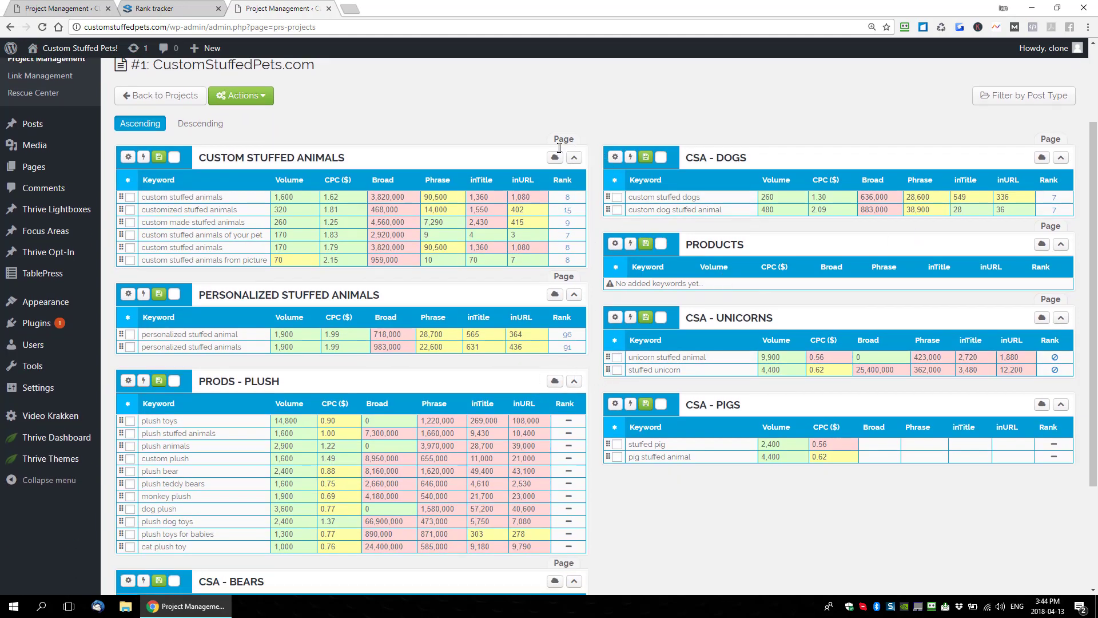
pyautogui.scroll(-2, 623, 295)
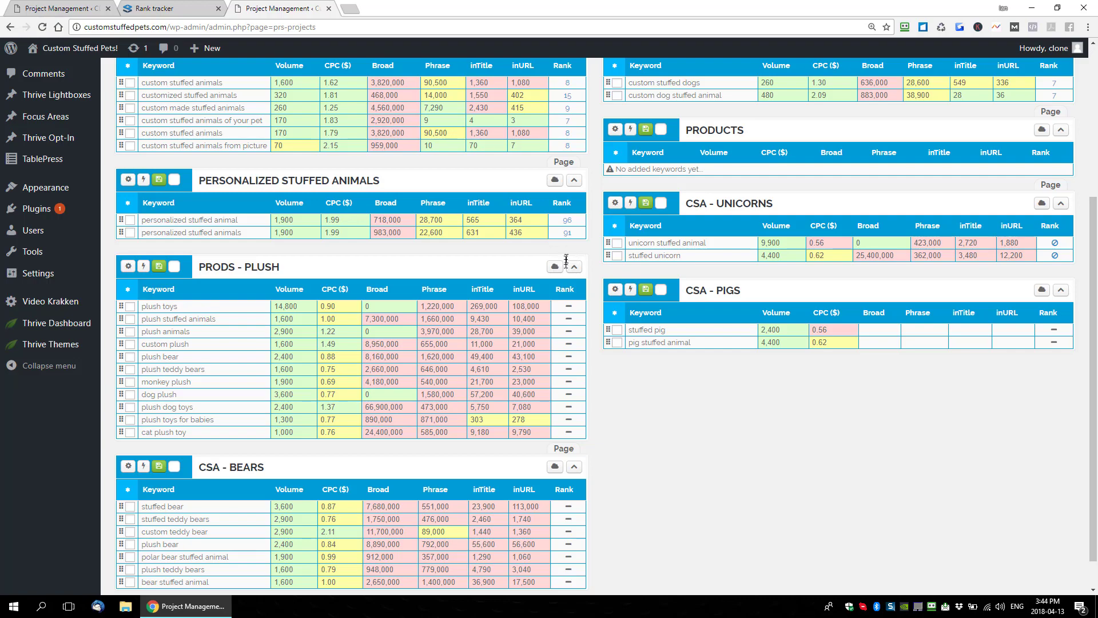
pyautogui.scroll(4, 567, 261)
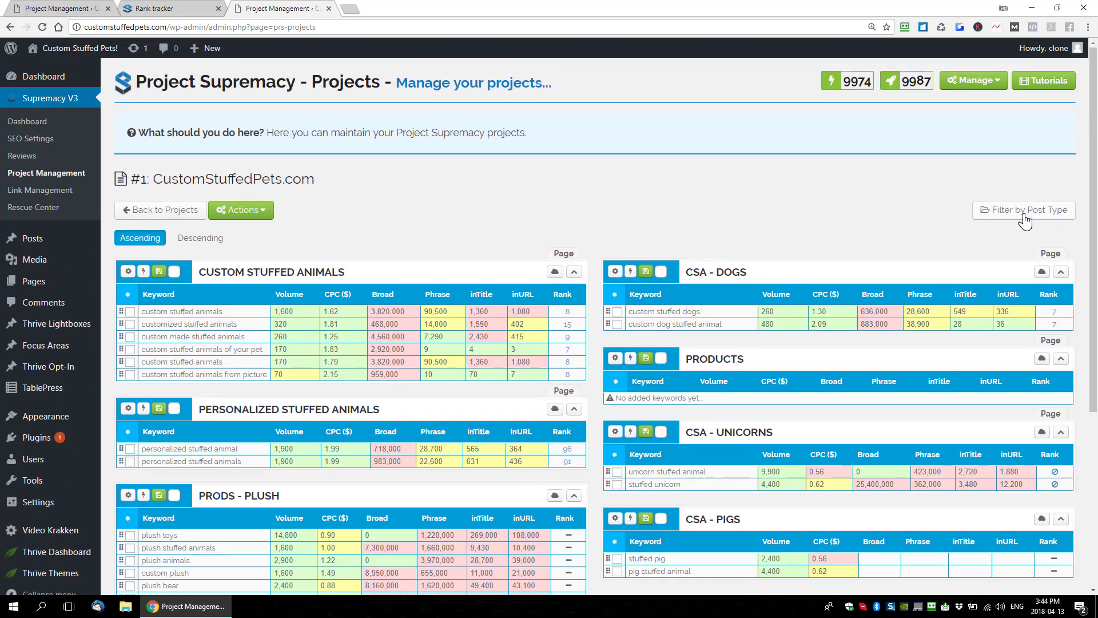
# - Filter the CustomStuffedPets.com groups by the post type Posts, and switch the filter to Pages
pyautogui.click(1025, 218)
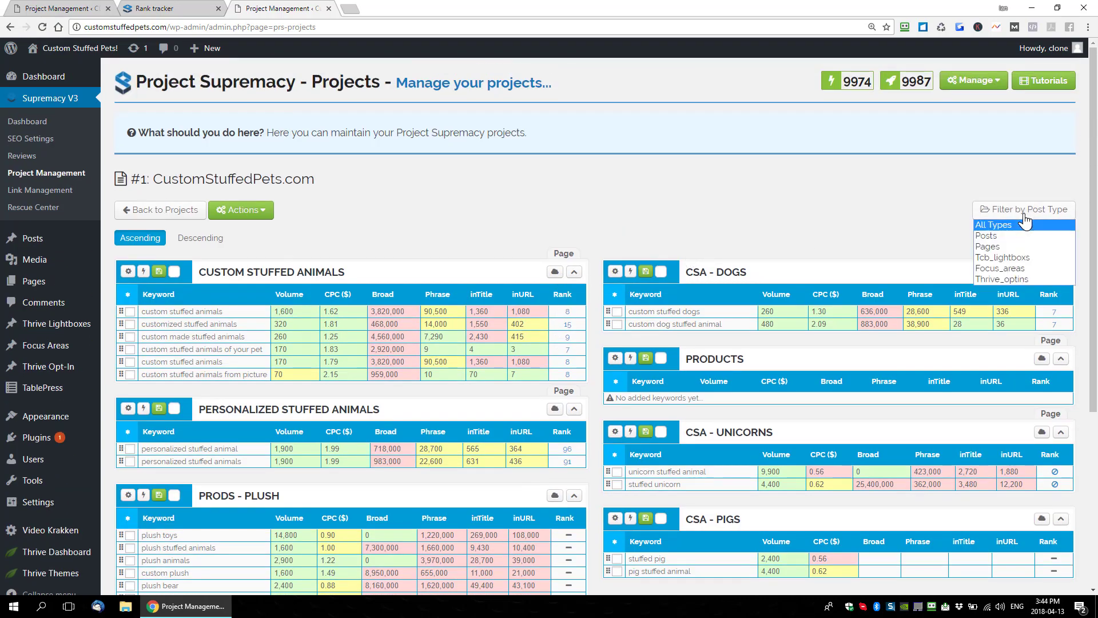
pyautogui.click(988, 237)
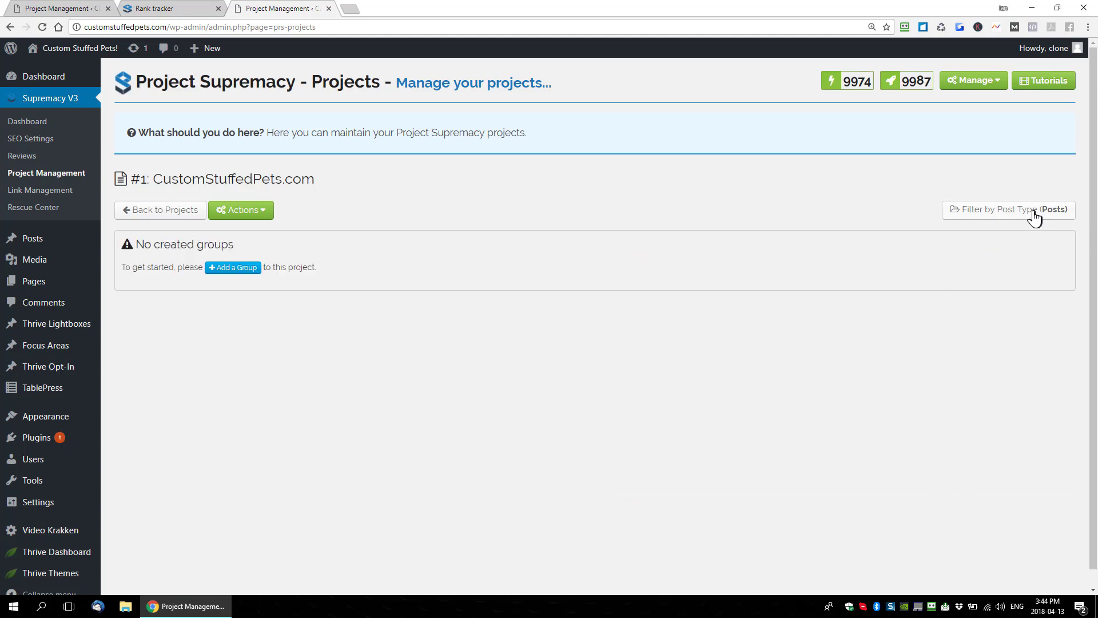
pyautogui.click(1032, 214)
pyautogui.click(974, 245)
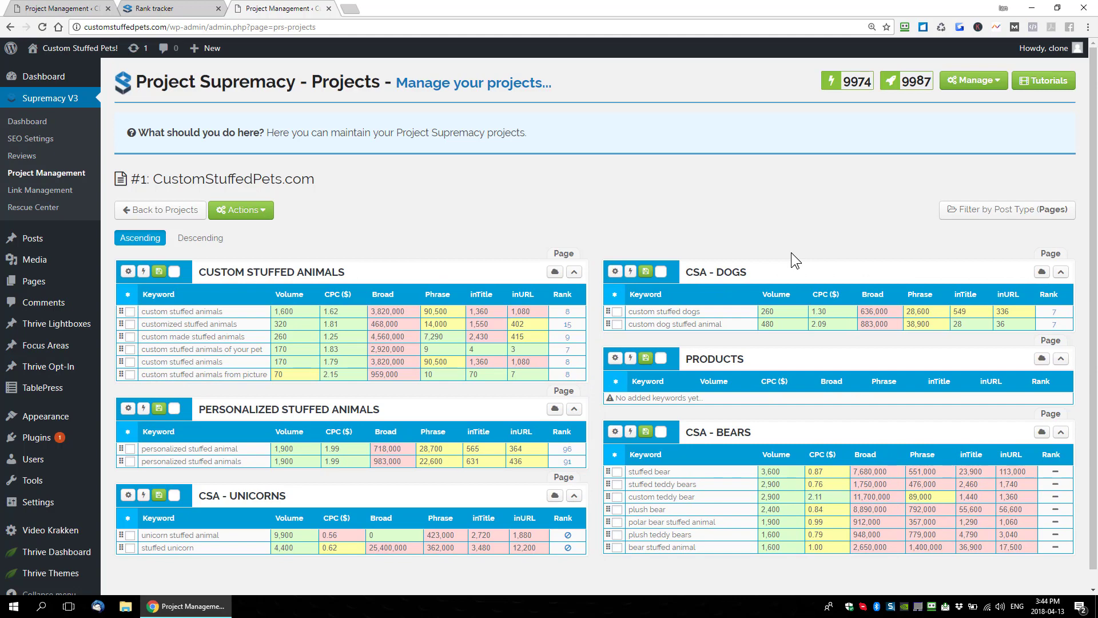
pyautogui.scroll(-1, 628, 389)
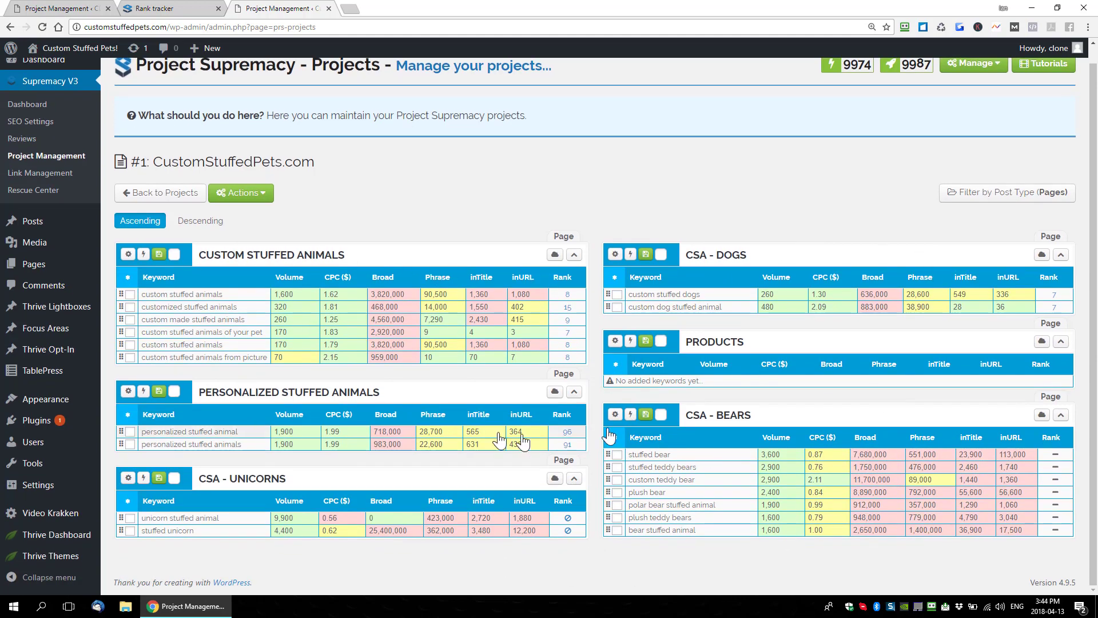